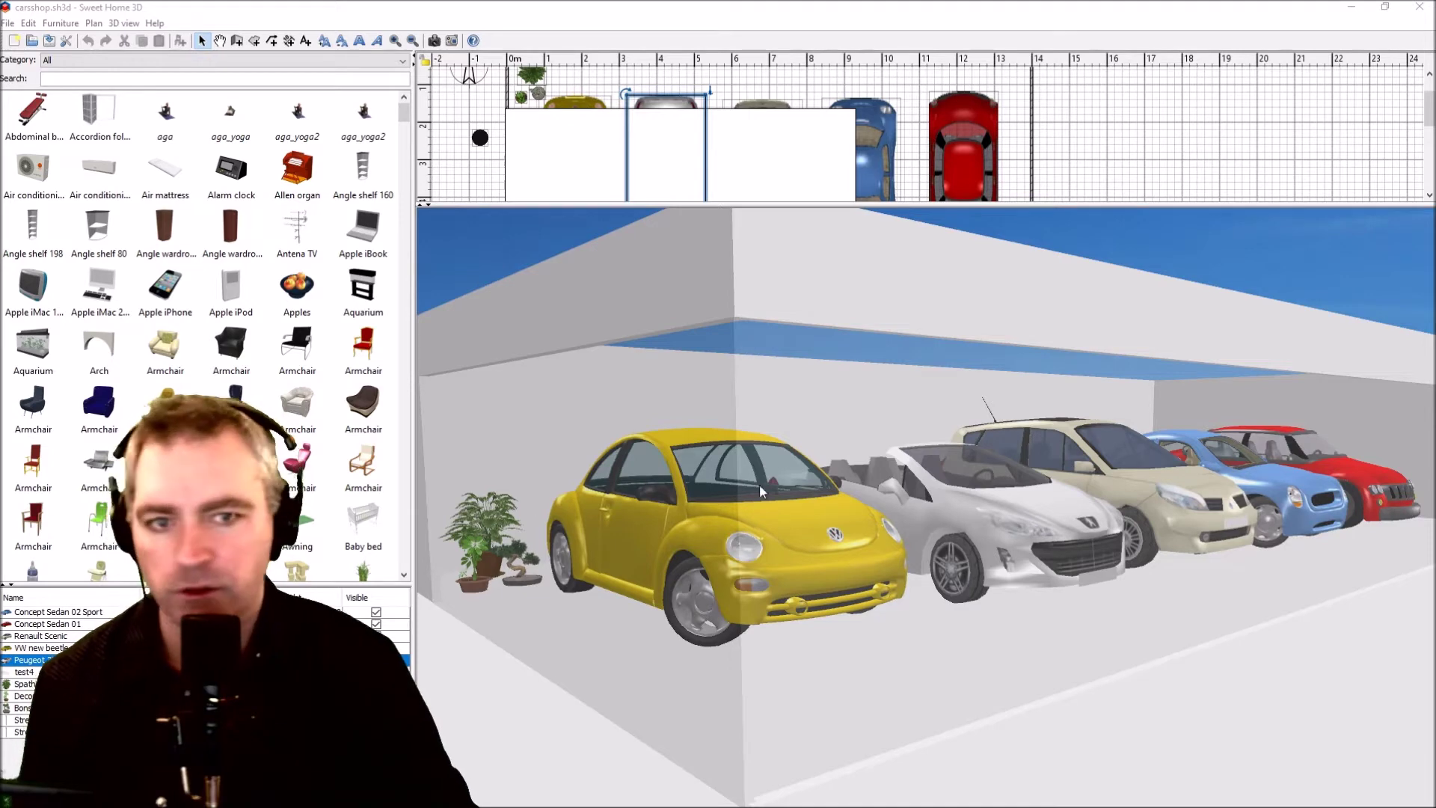
Step: Examine the car showroom's glass corner in the 3D view from several angles and close the GitHub furniture library page
drag(571, 462, 721, 466)
scroll(733, 458, down, 3)
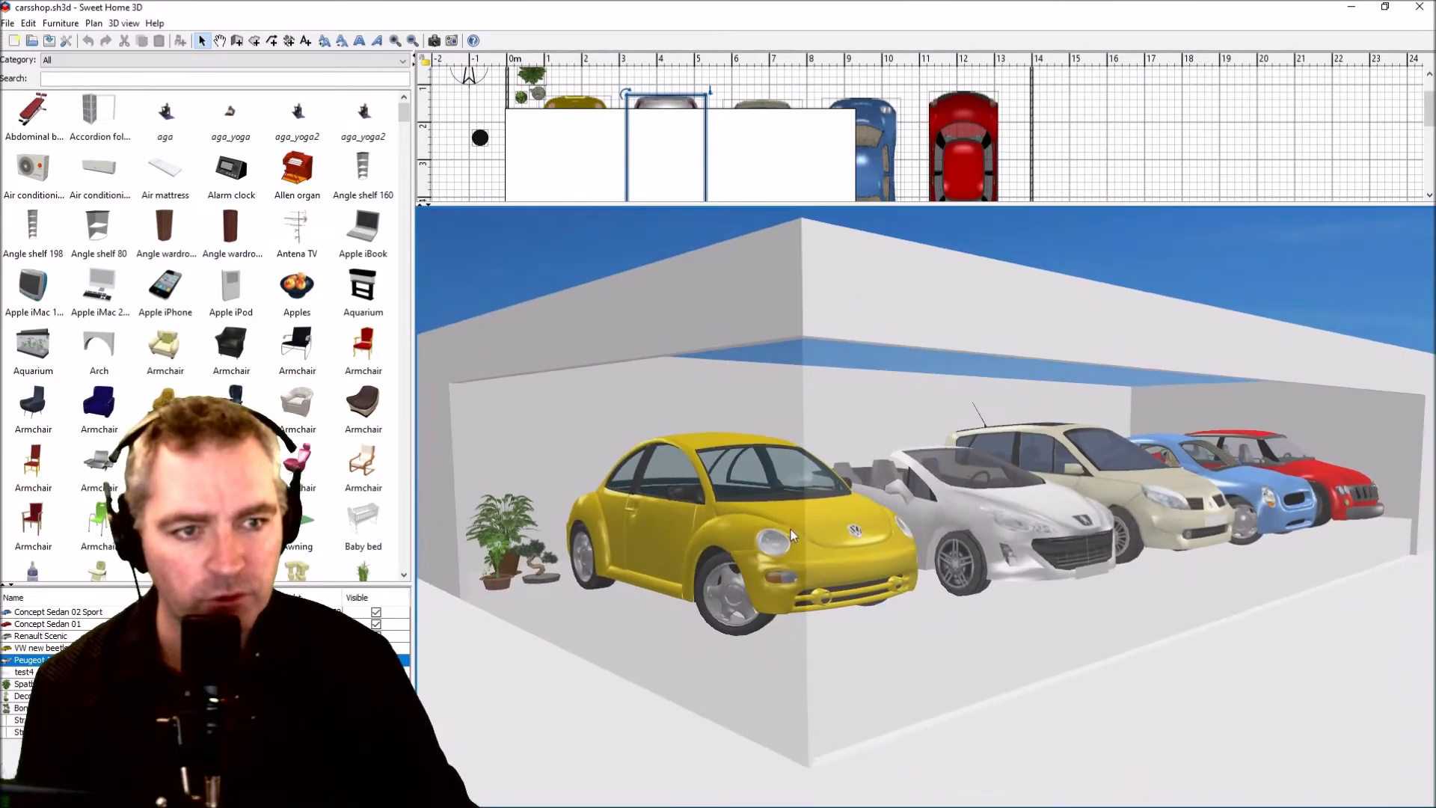
scroll(793, 531, up, 2)
scroll(800, 541, down, 2)
scroll(778, 477, up, 2)
scroll(771, 477, down, 3)
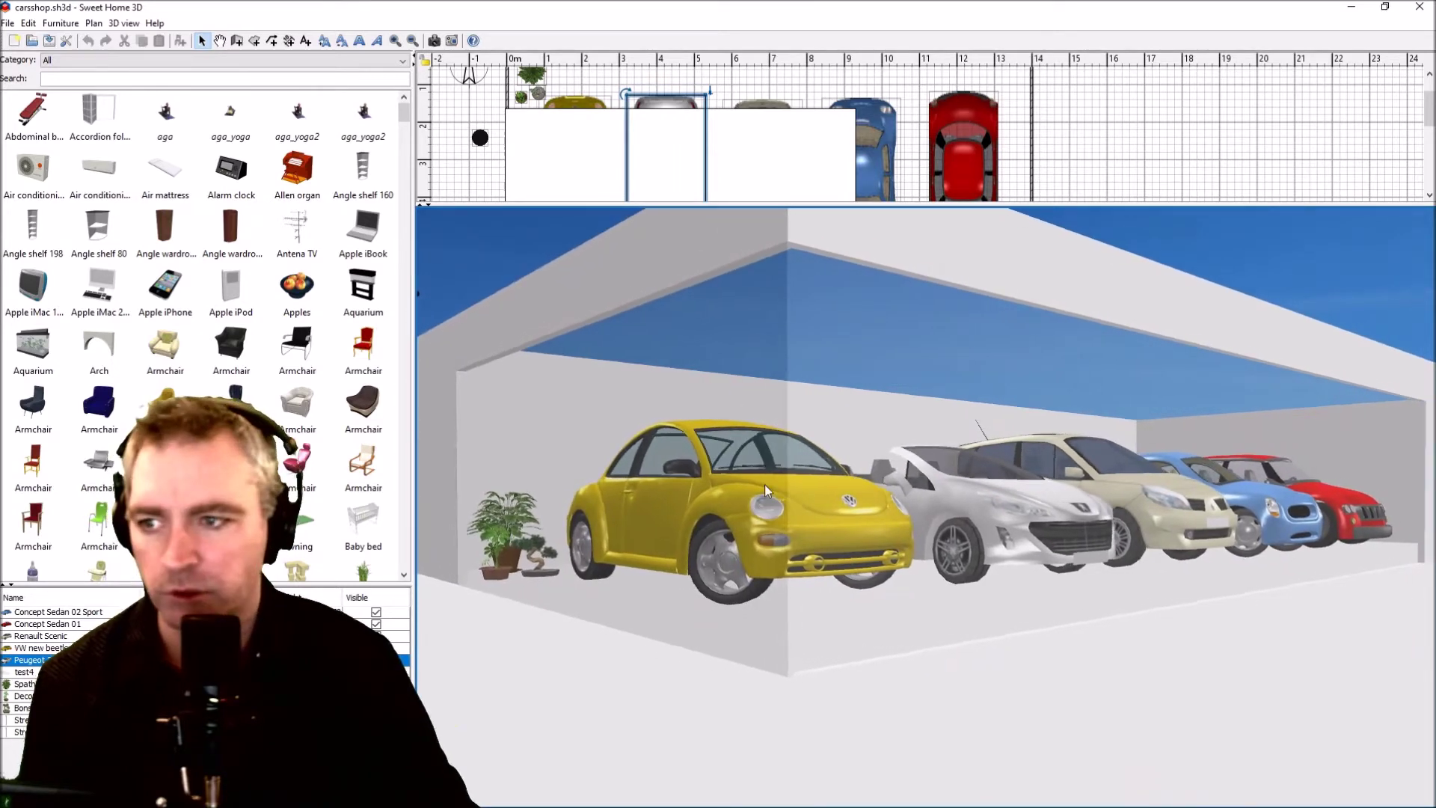
scroll(777, 479, up, 3)
scroll(804, 464, down, 3)
scroll(805, 464, up, 3)
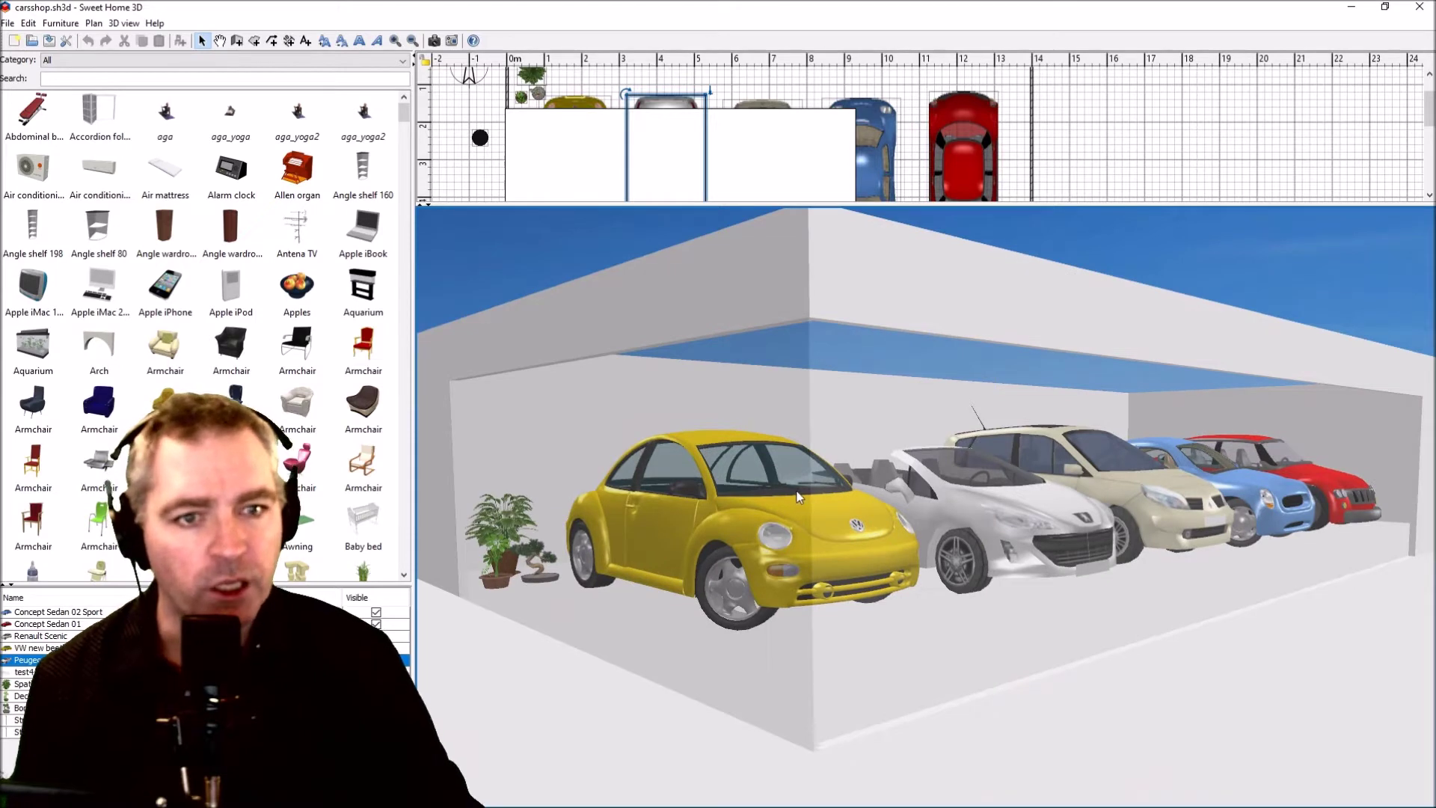
scroll(797, 497, down, 1)
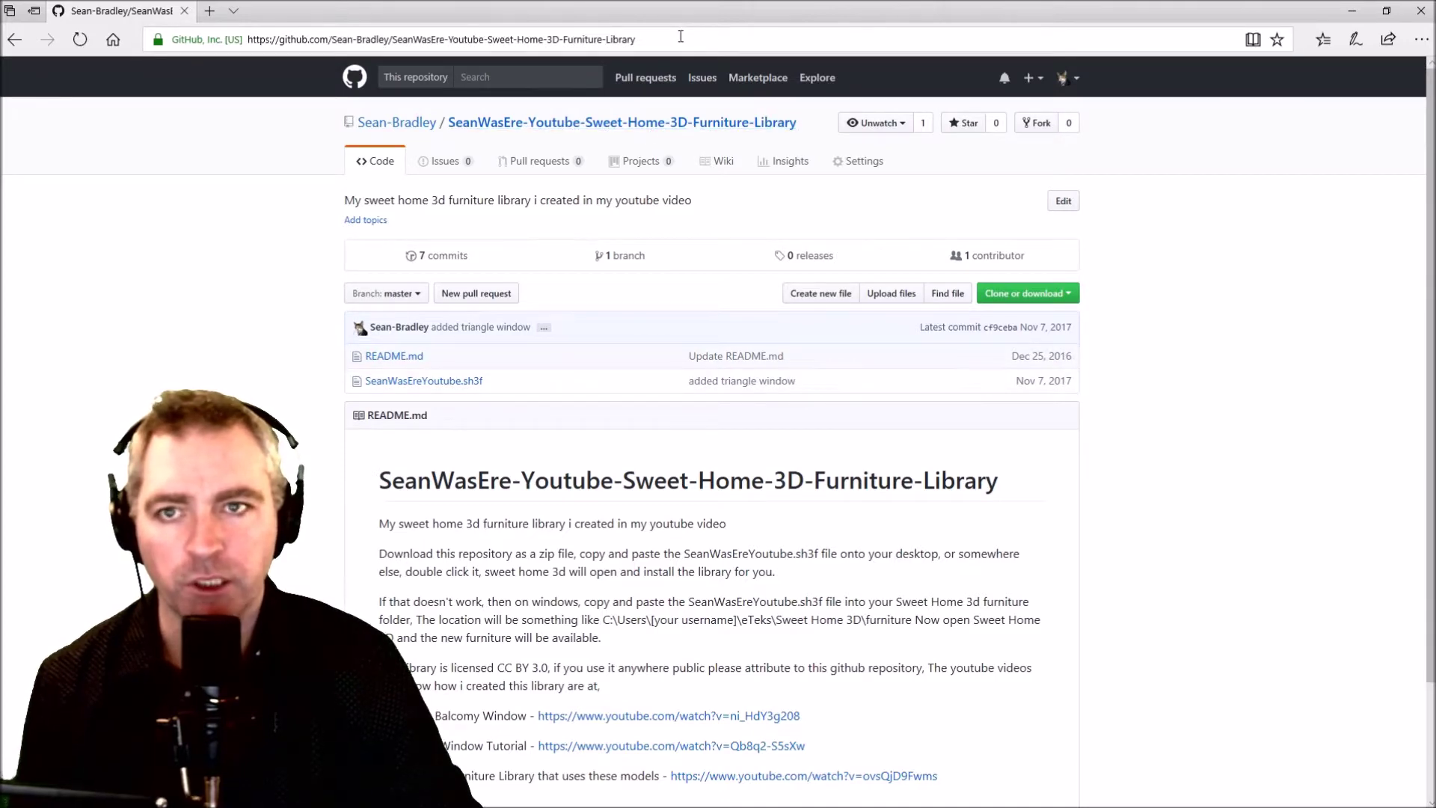
click(1419, 11)
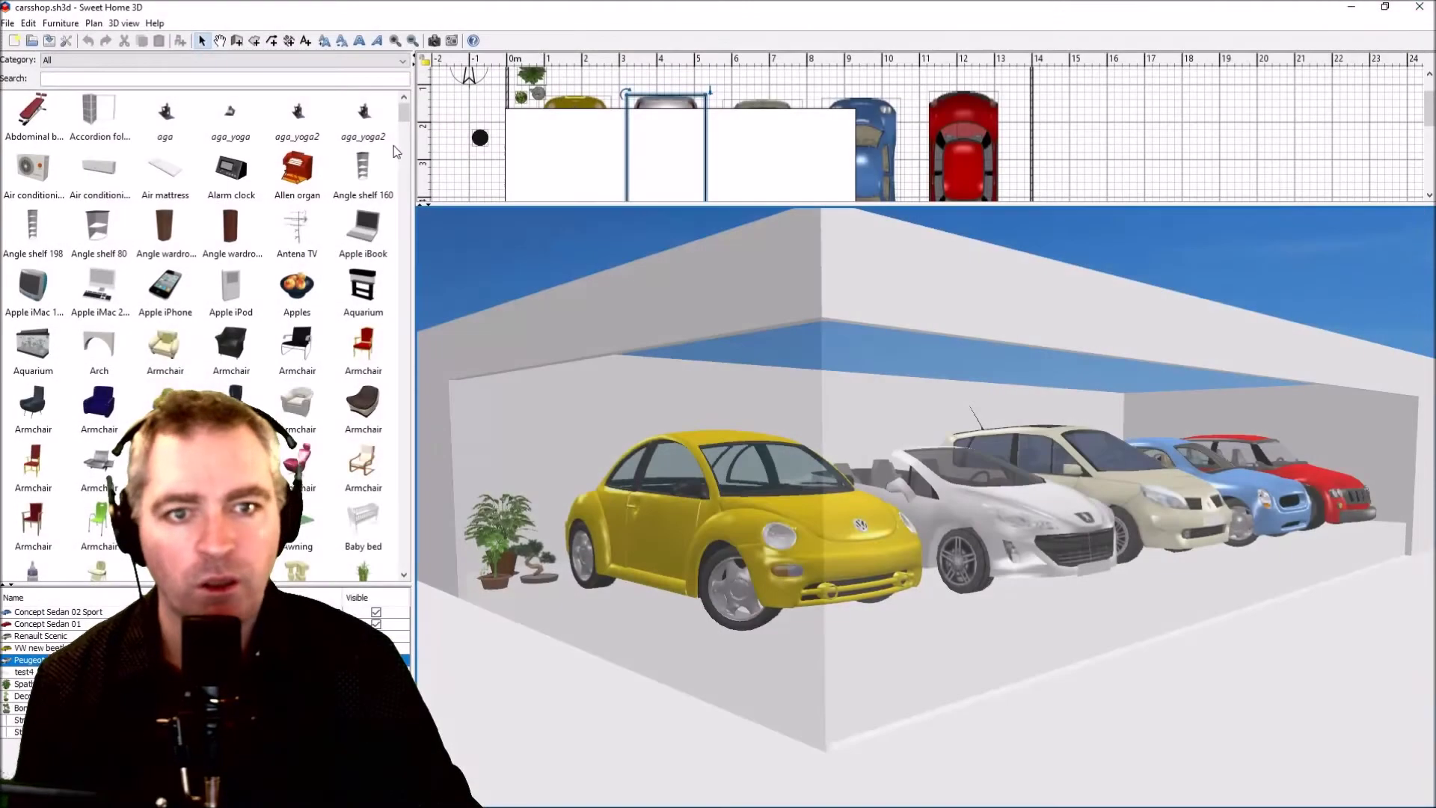
drag(698, 498, 800, 501)
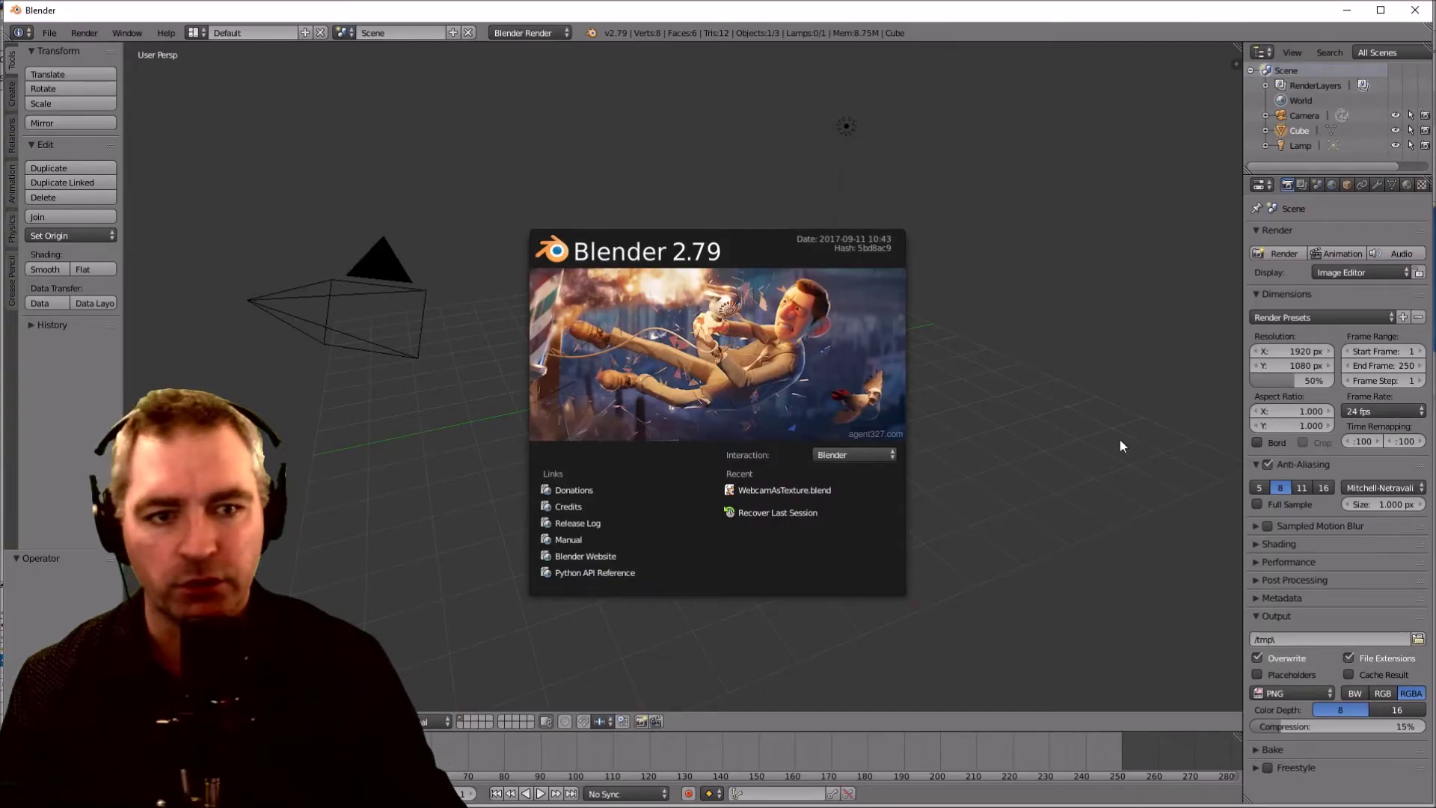
Step: Switch to Blender, dismiss the splash screen and scale the default cube along X by about 0.117 into a thin slab
click(1105, 423)
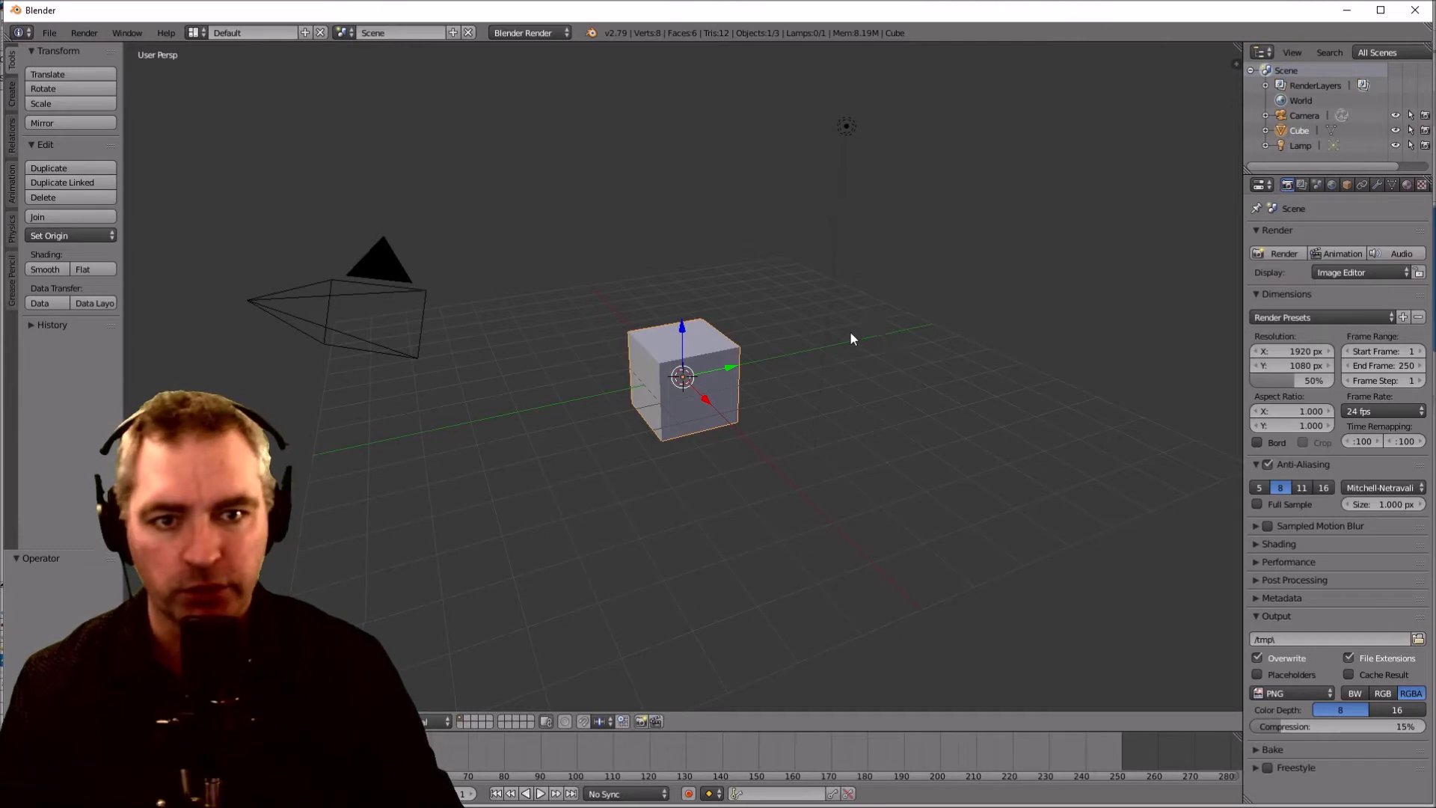
scroll(863, 328, up, 5)
scroll(845, 344, down, 3)
middle_drag(697, 315, 775, 440)
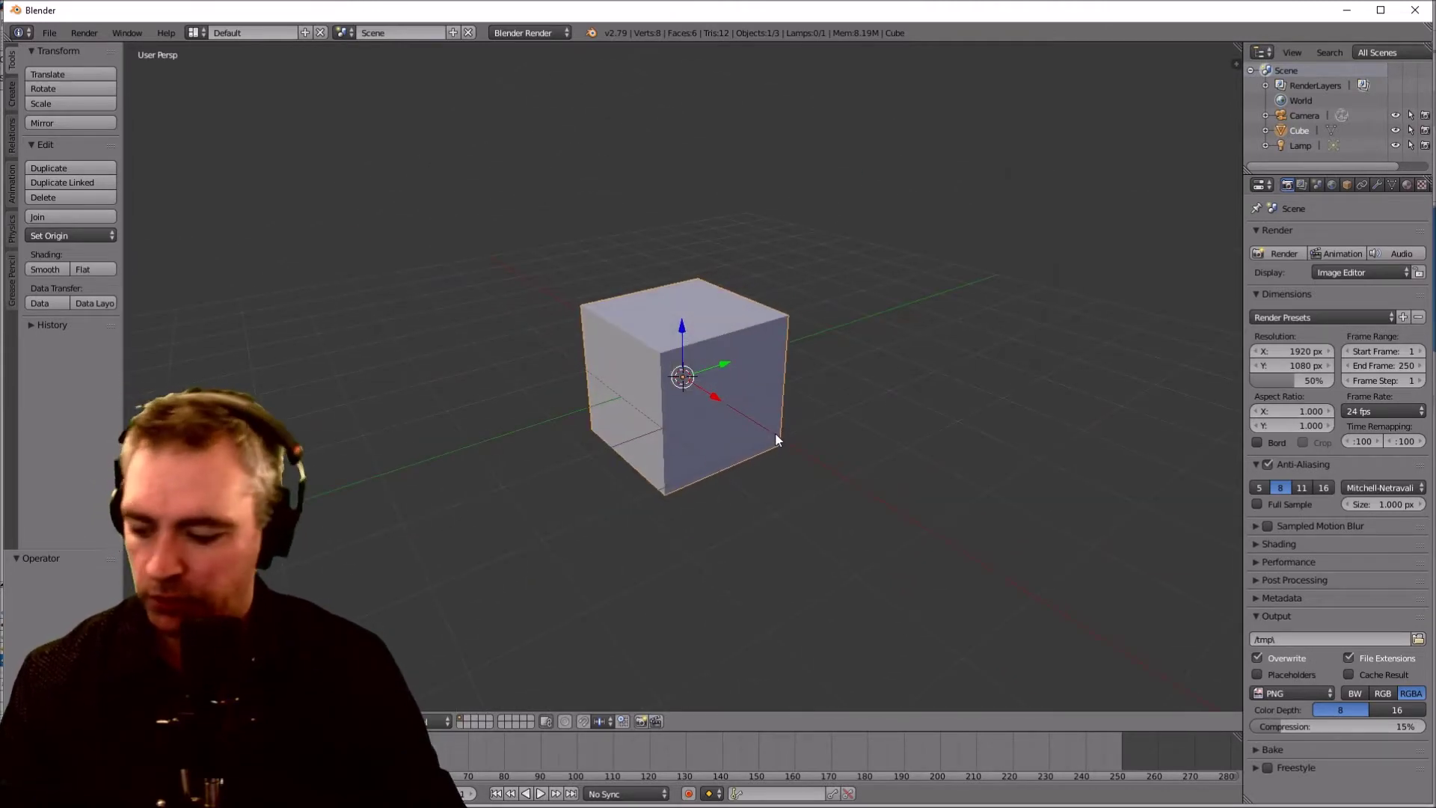
scroll(829, 437, down, 4)
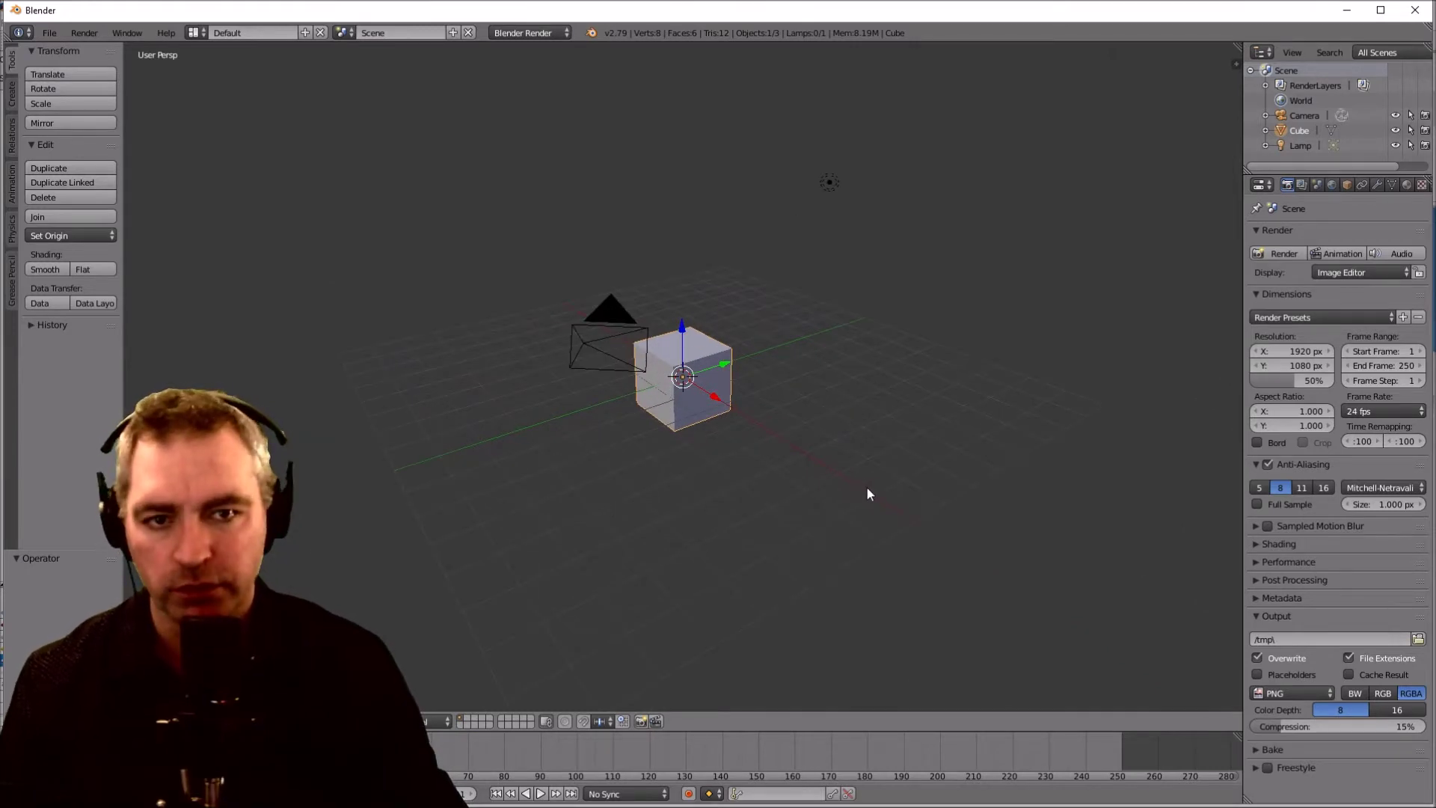
key(s)
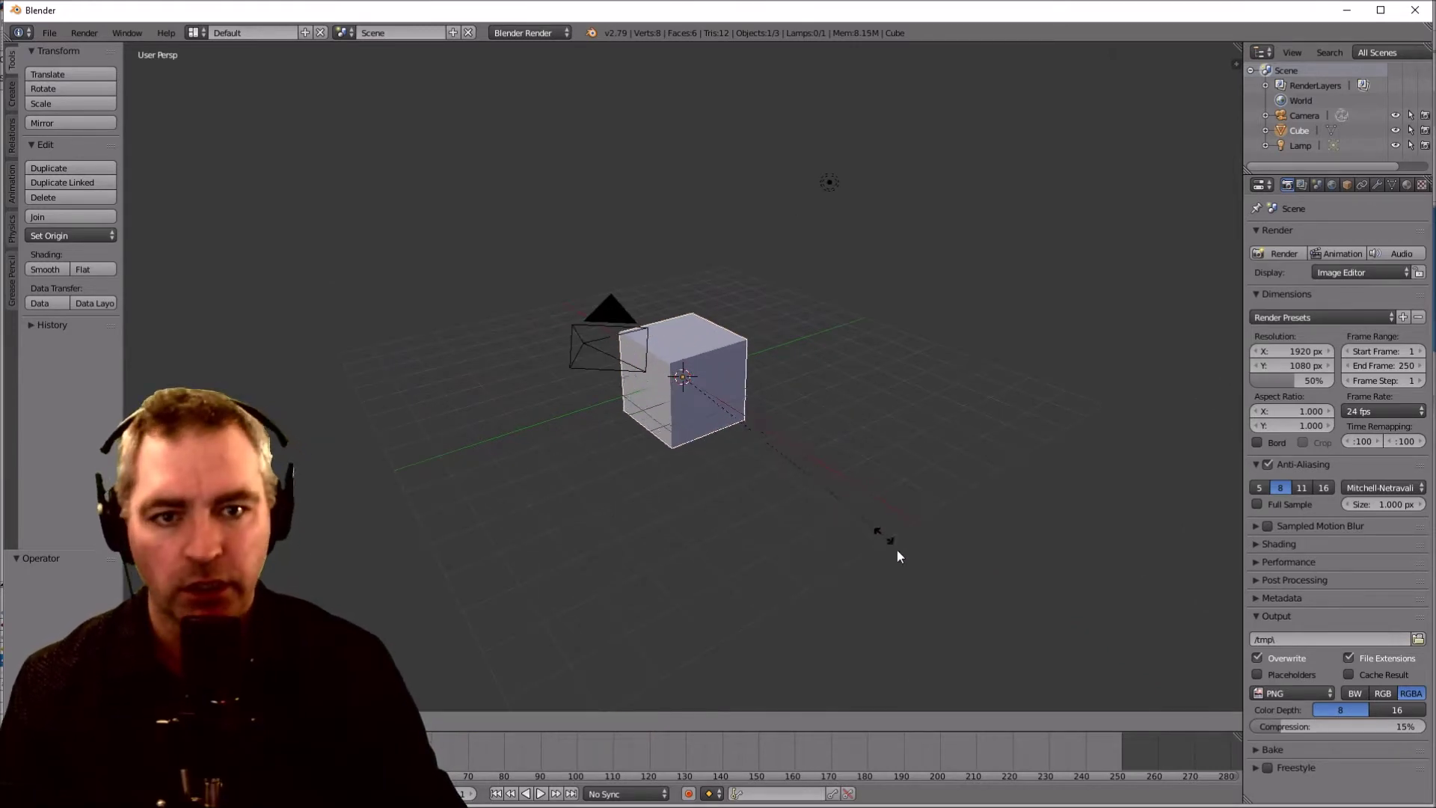
key(x)
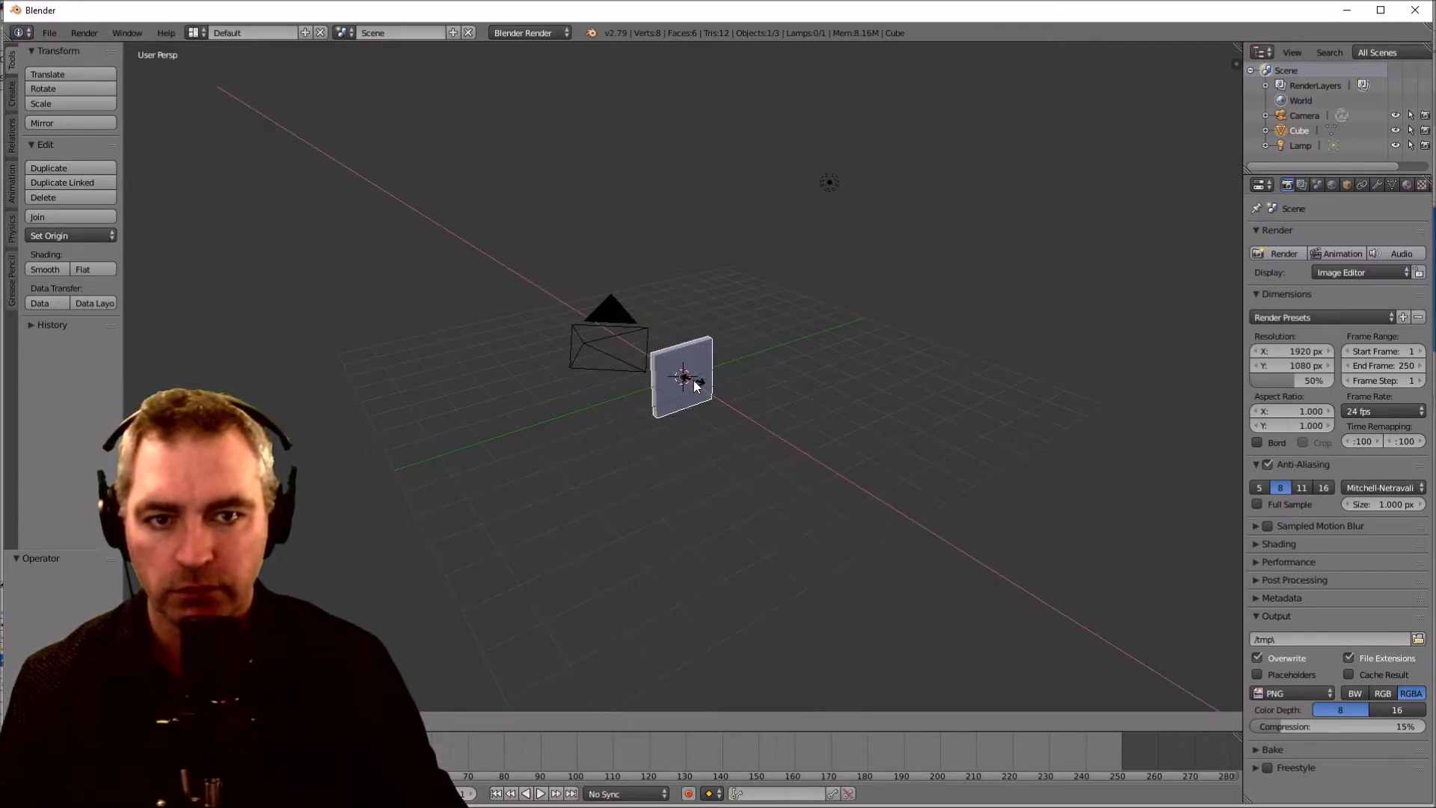
click(703, 383)
scroll(785, 397, up, 5)
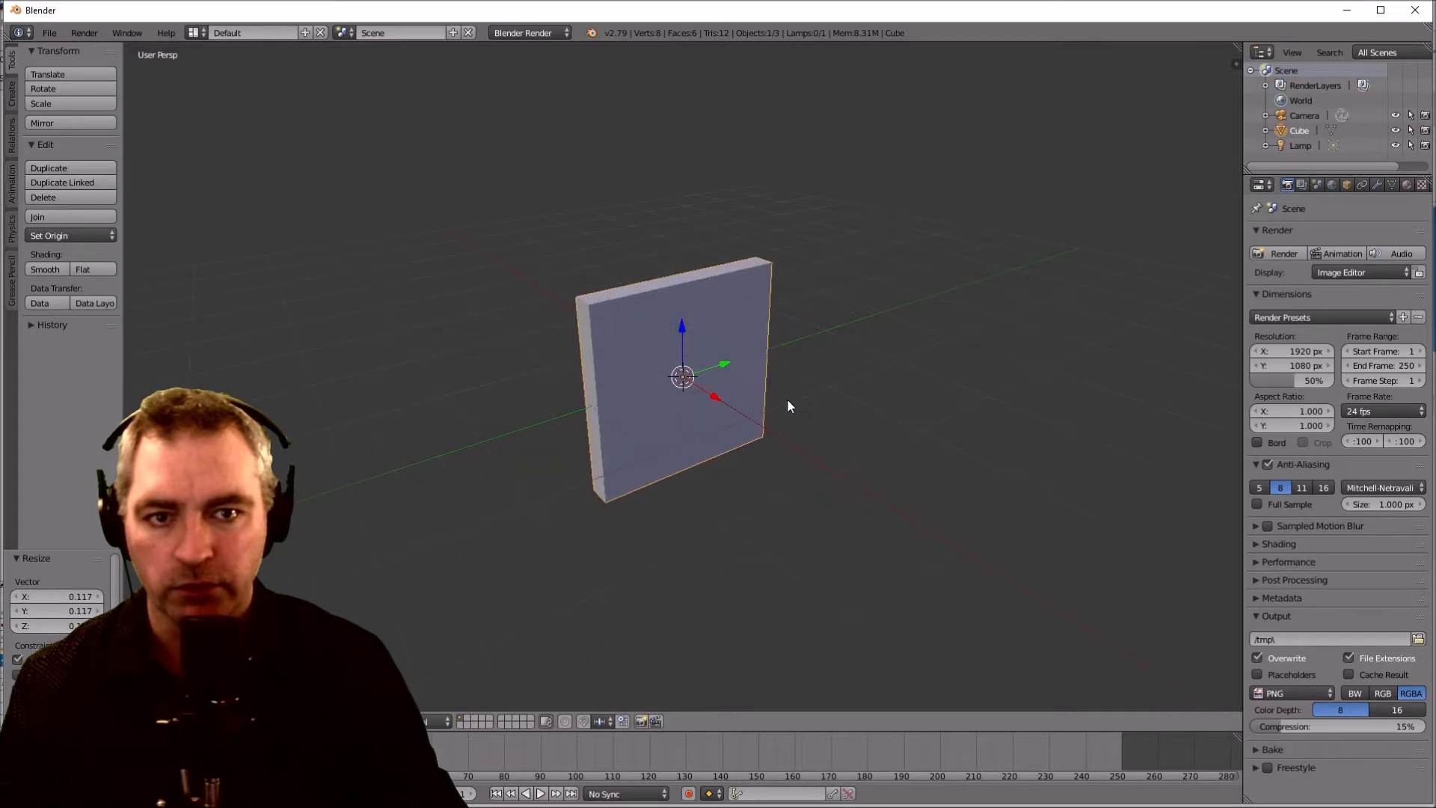
Step: Scale the slab by about 4.638 along Y and about 3.117 along Z to form a large upright panel
key(s)
key(y)
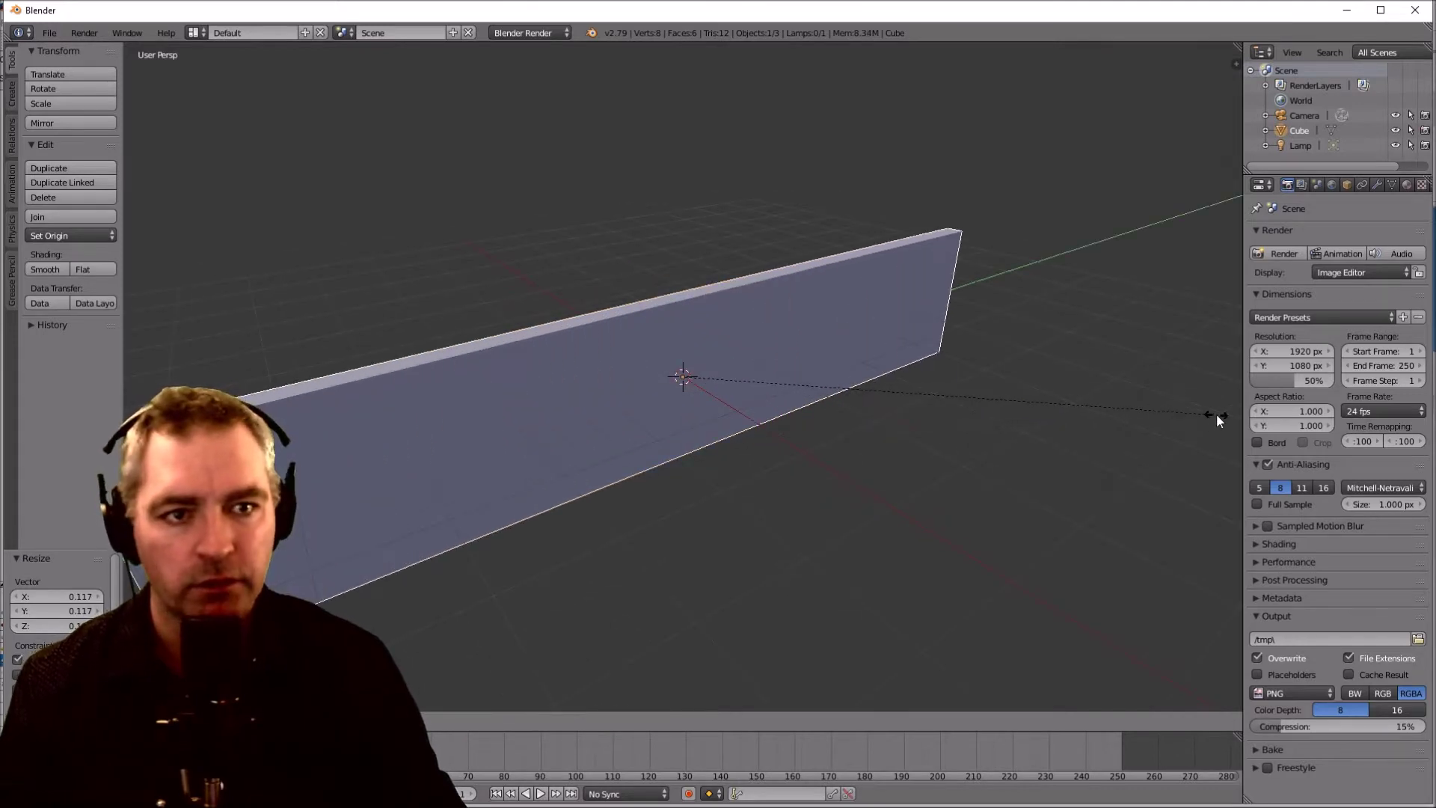
click(1170, 420)
key(s)
key(z)
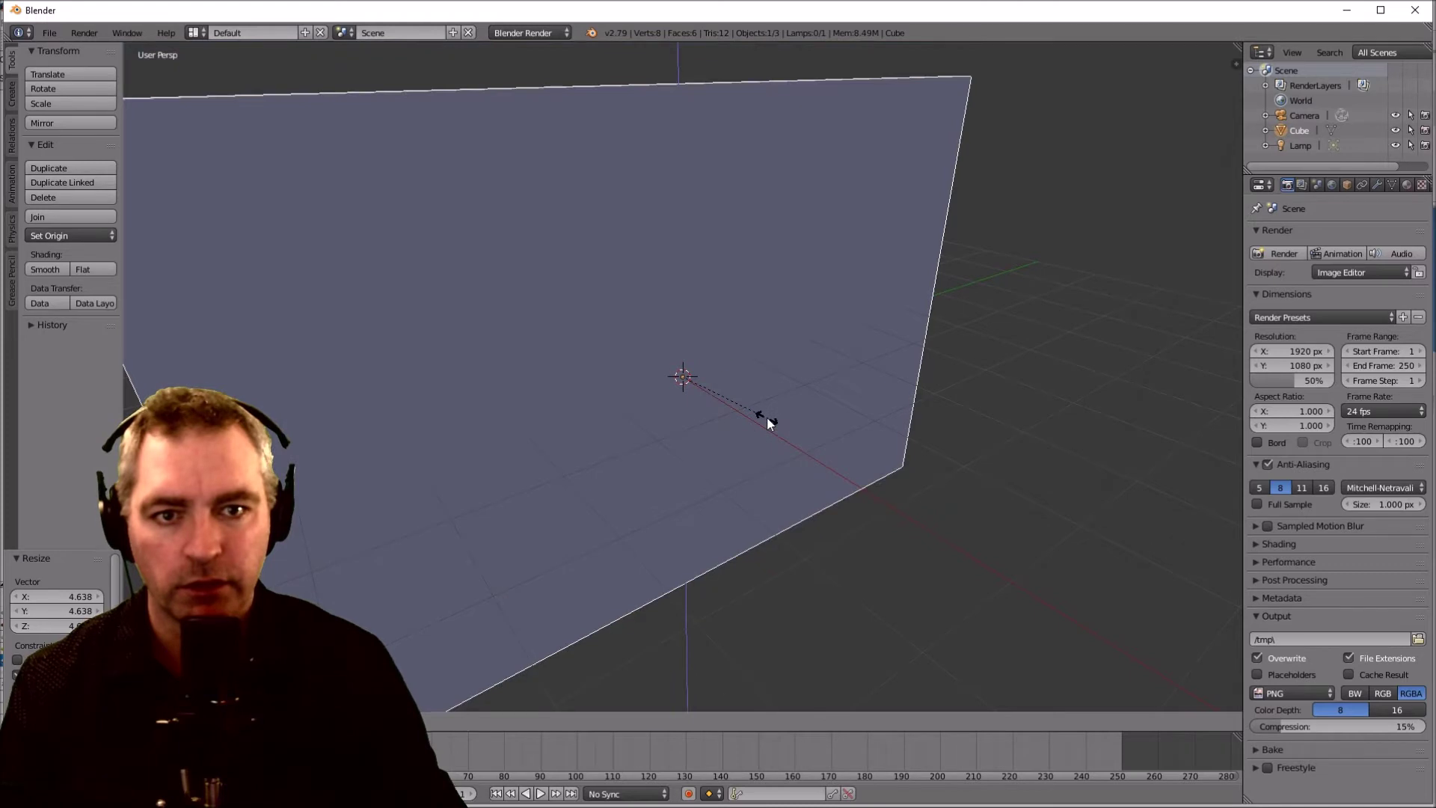
click(962, 523)
Step: Thin the upright panel further by scaling it along X by about 0.3
scroll(903, 410, down, 6)
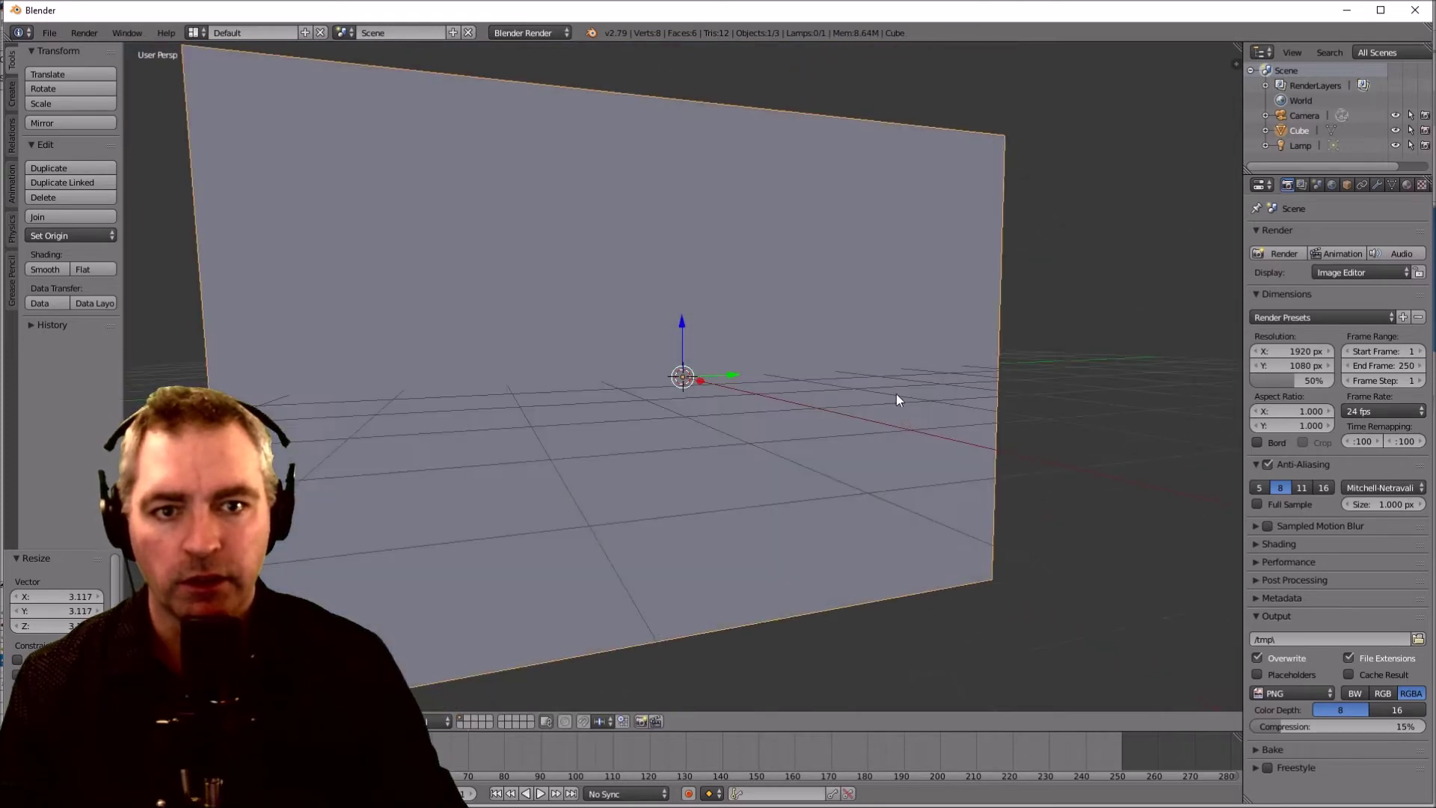
scroll(834, 400, up, 3)
middle_drag(722, 418, 752, 454)
scroll(735, 445, down, 4)
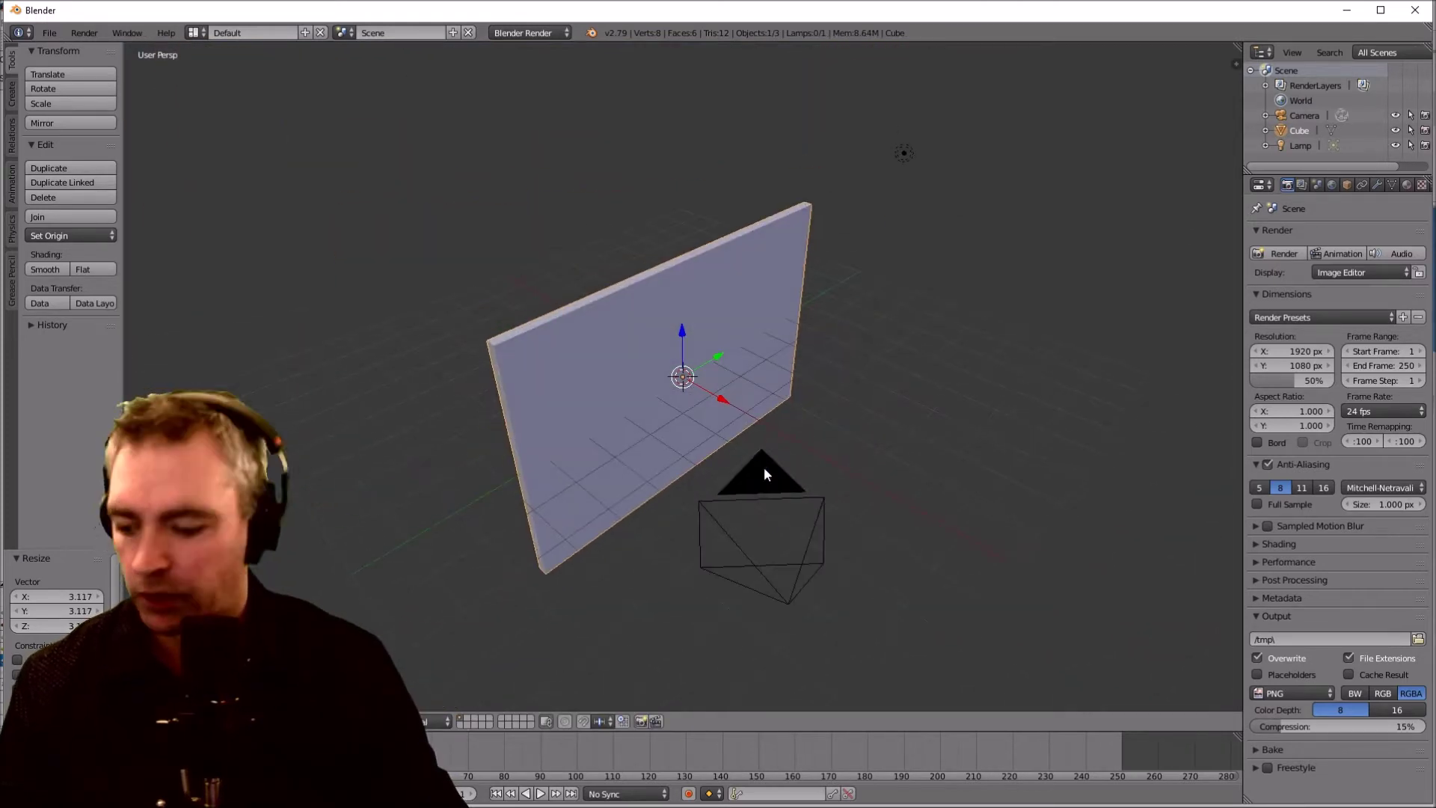
key(s)
key(x)
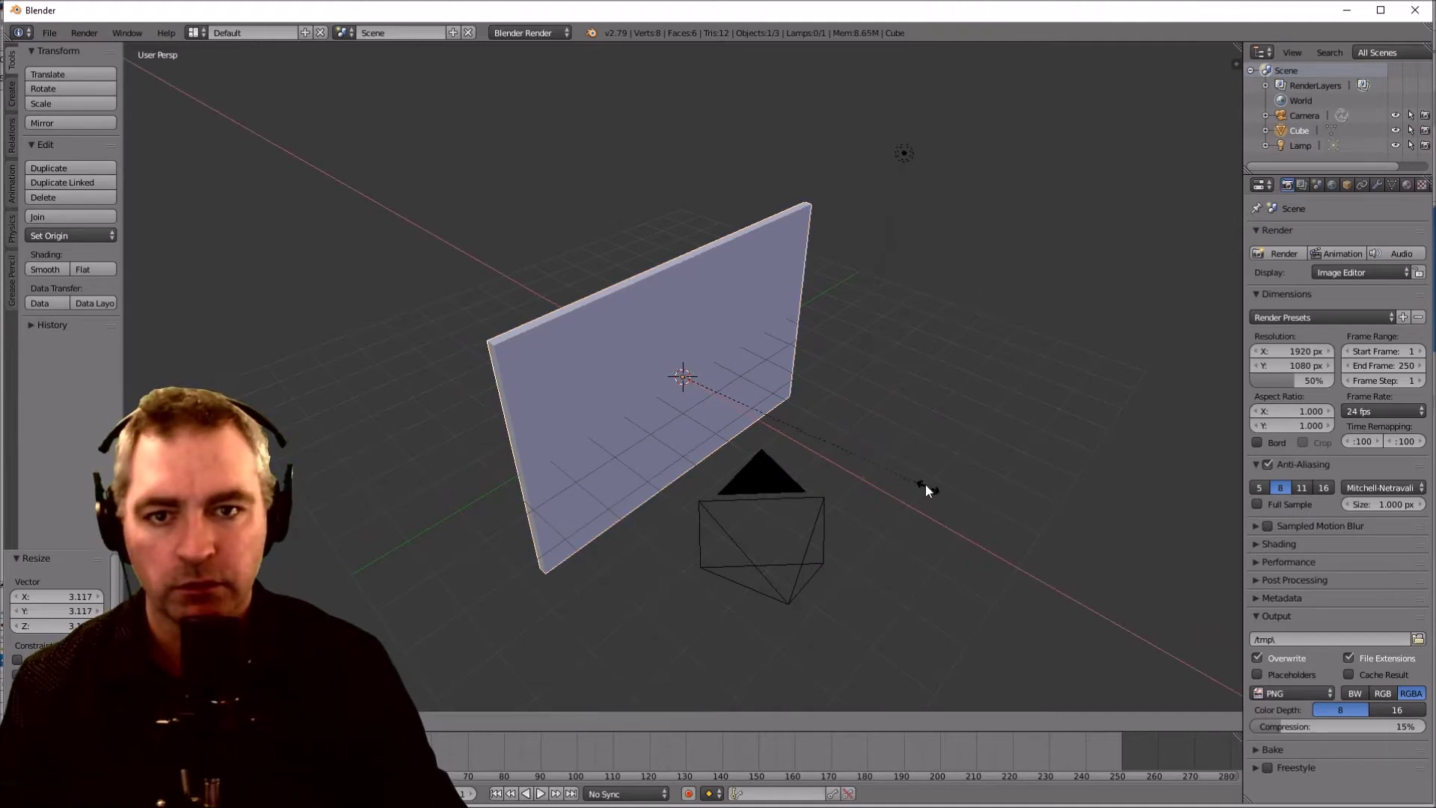
click(785, 409)
scroll(671, 401, up, 5)
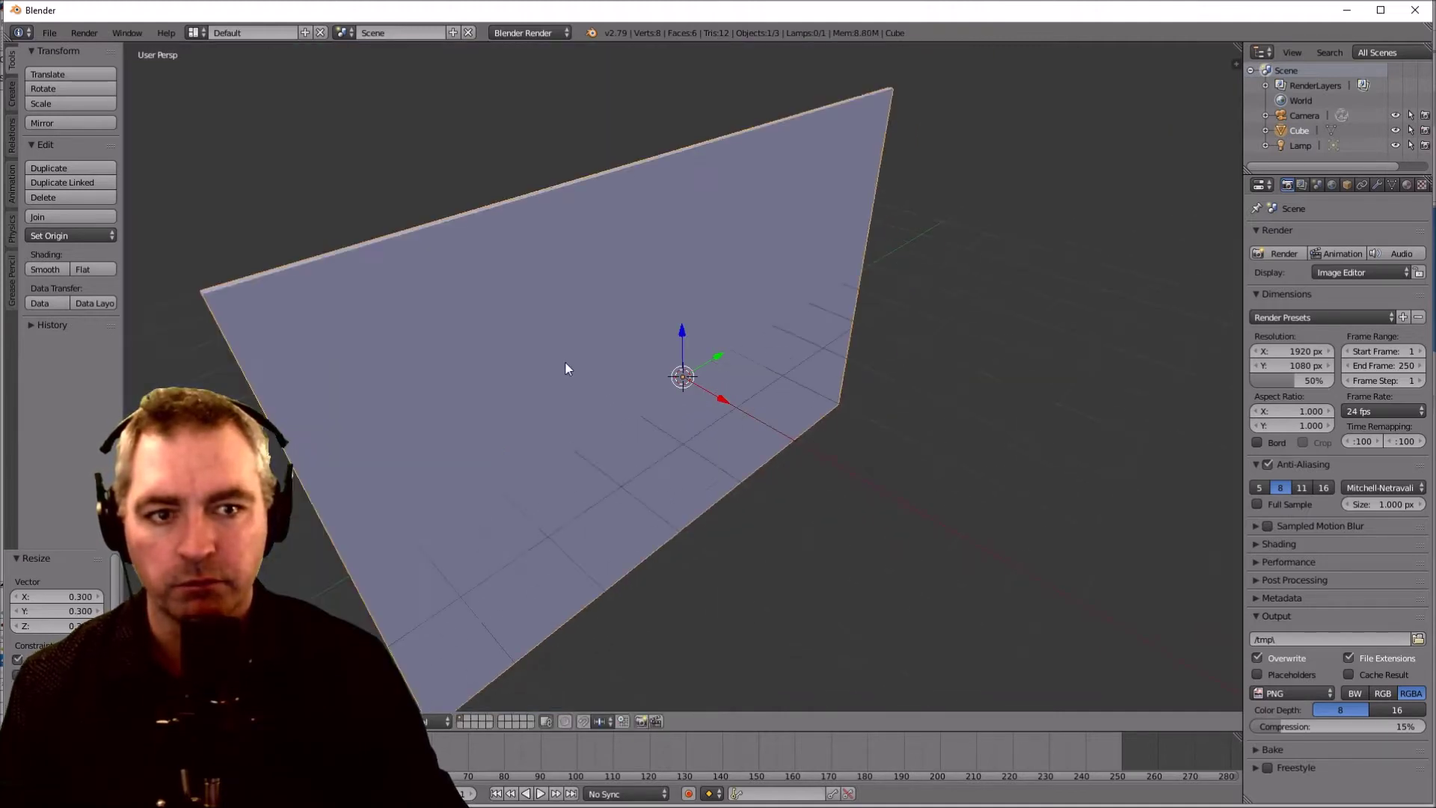
Step: In the top orthographic view, select the vertices at the panel's negative Y end in edit mode and frame them closely
middle_drag(594, 340, 490, 375)
scroll(618, 366, down, 5)
scroll(631, 370, up, 5)
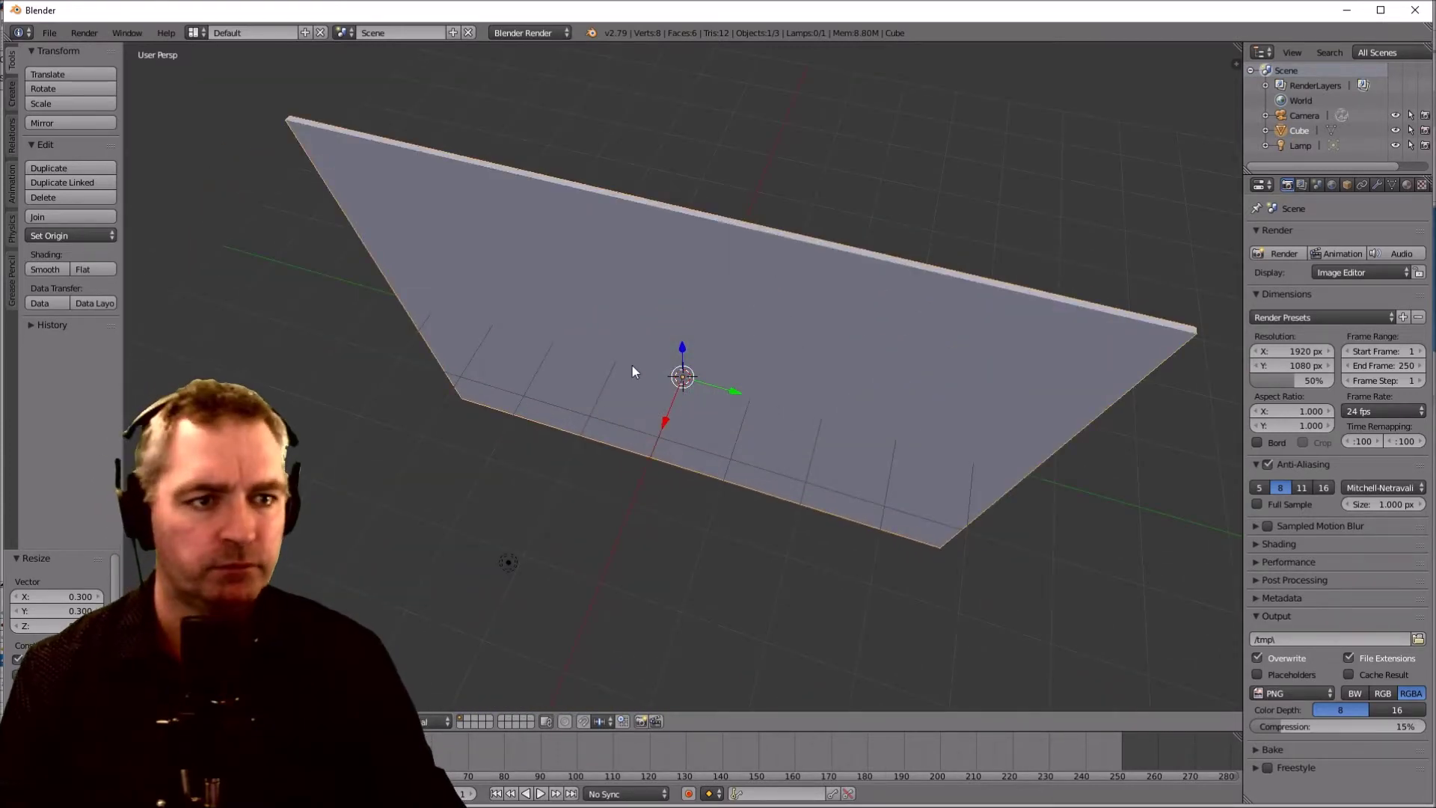
middle_drag(762, 334, 627, 273)
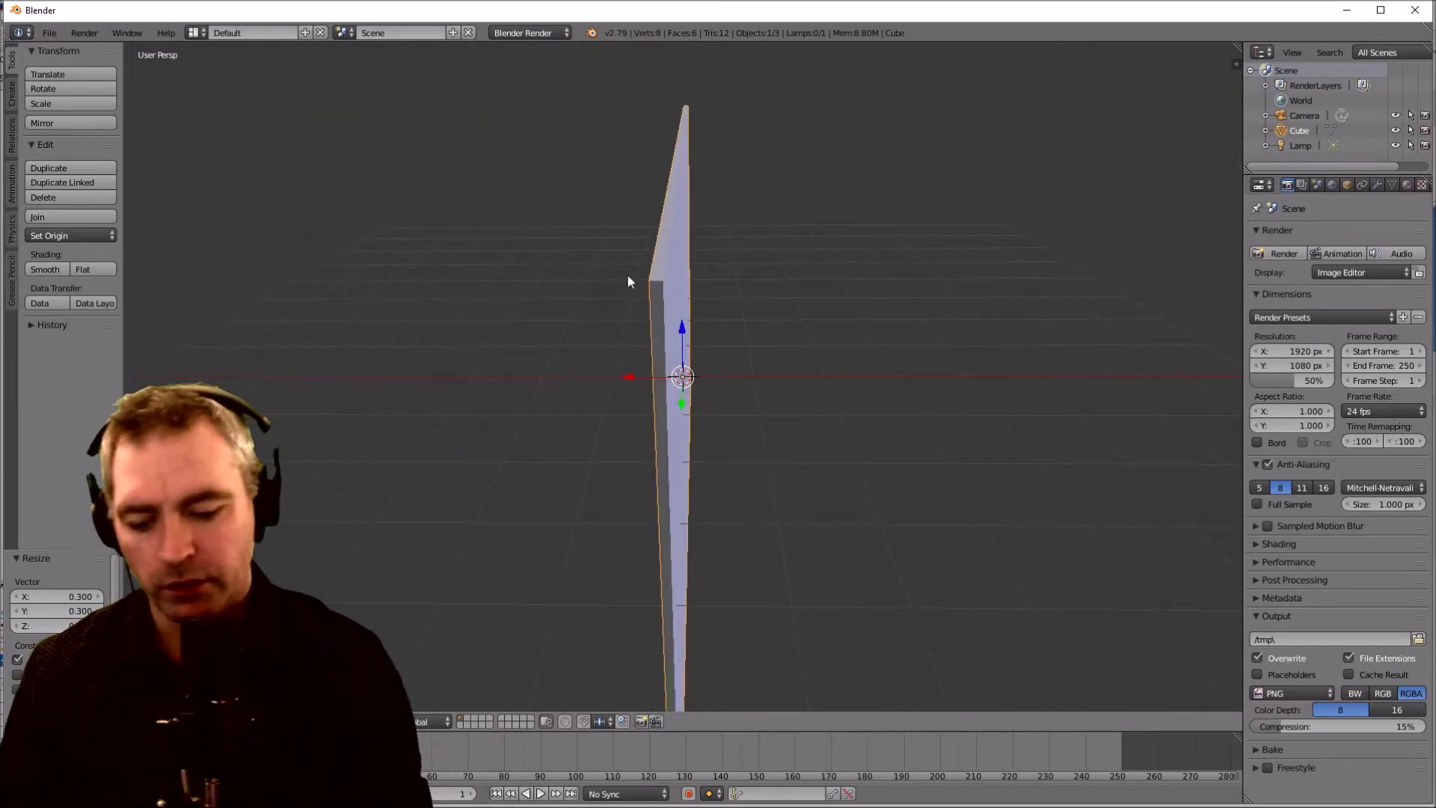
key(KP_5)
key(KP_7)
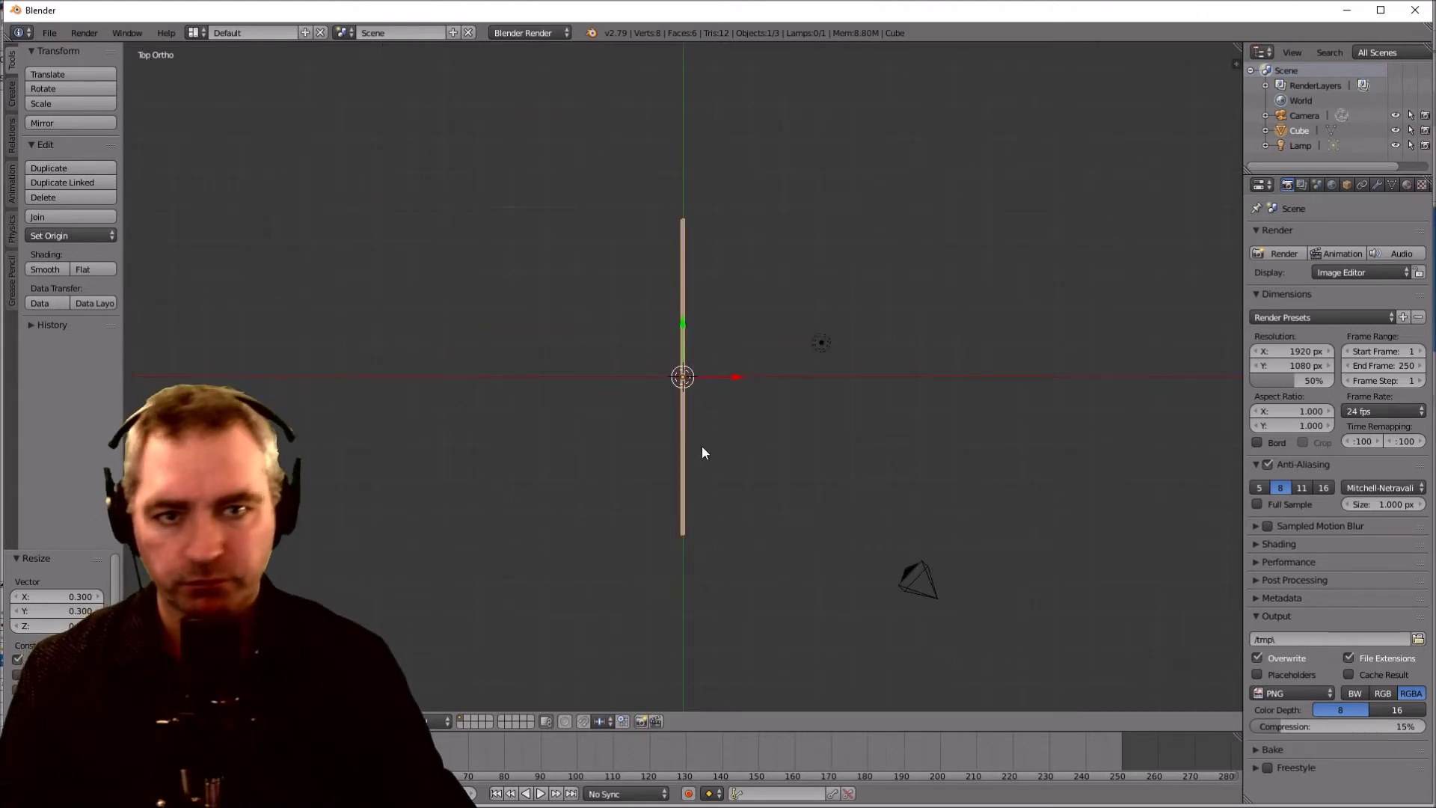
key(Tab)
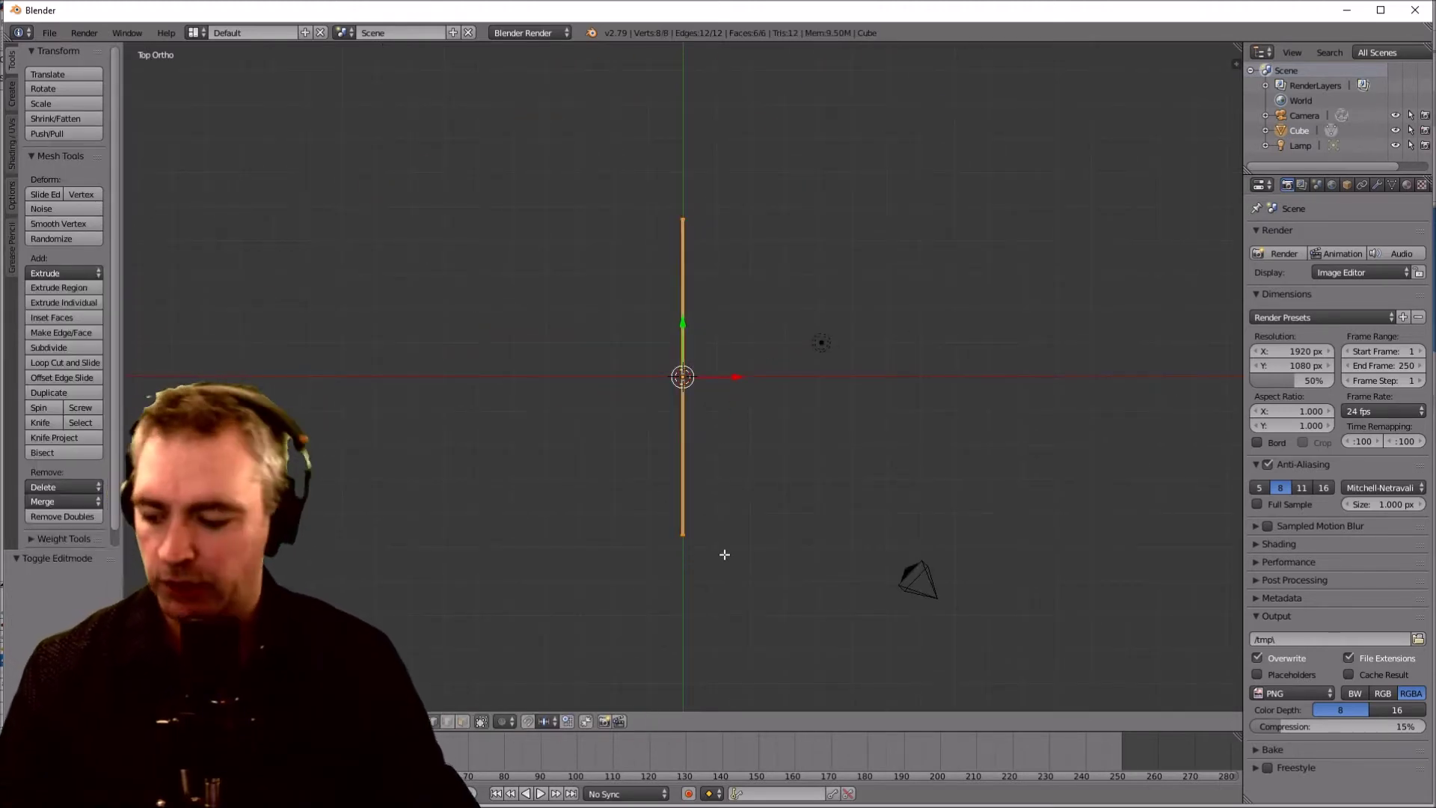
key(a)
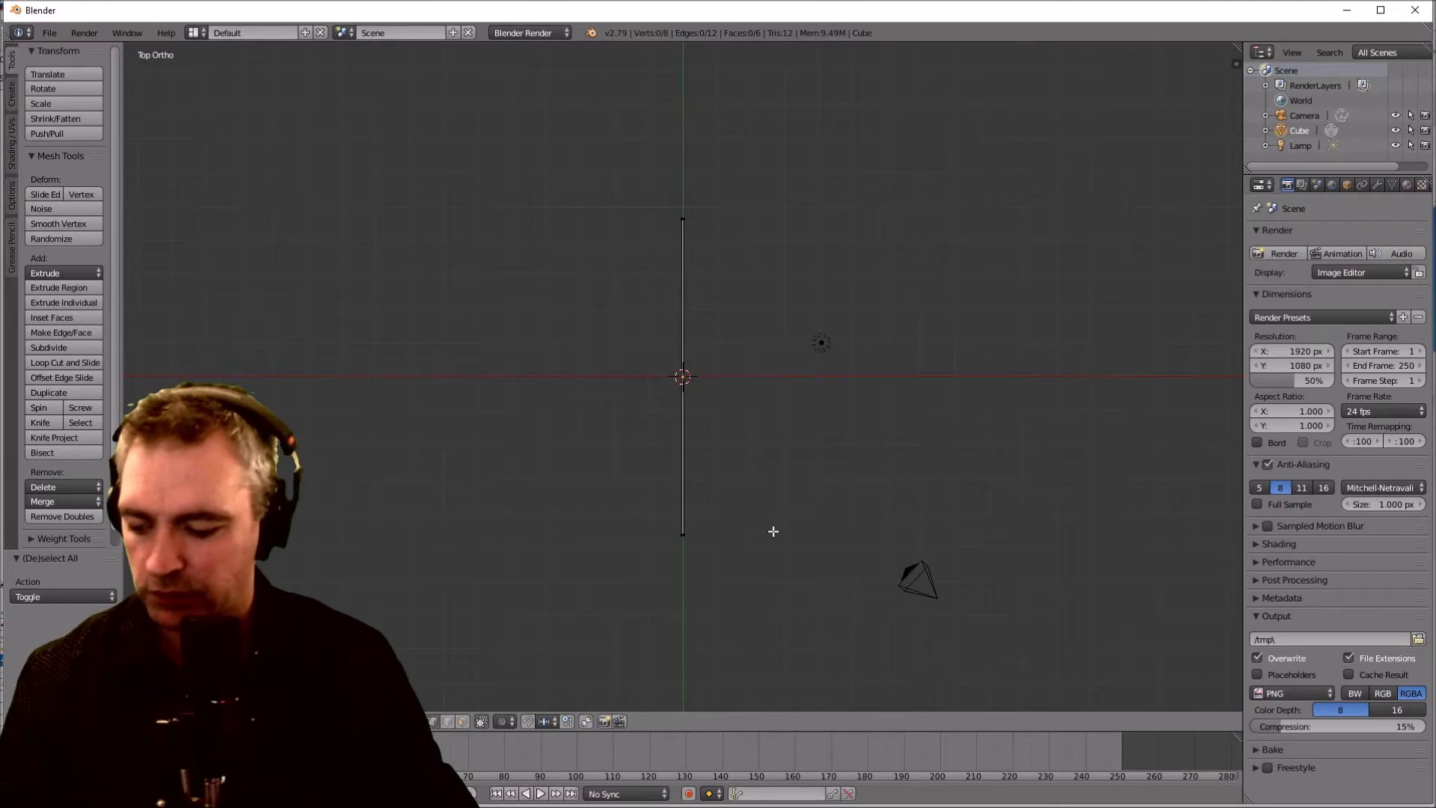
scroll(707, 572, up, 2)
key(b)
drag(726, 626, 658, 581)
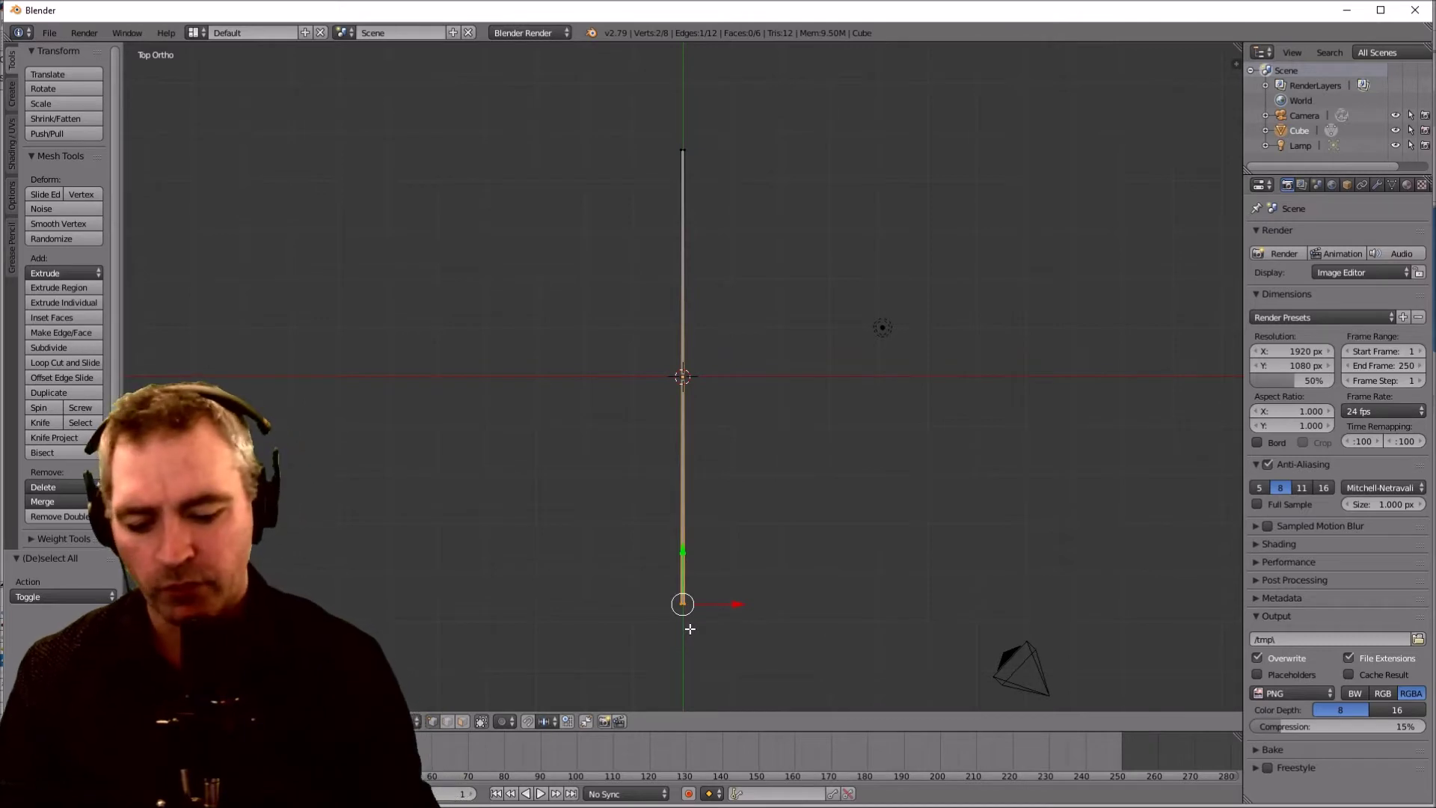
key(KP_Decimal)
scroll(701, 272, down, 2)
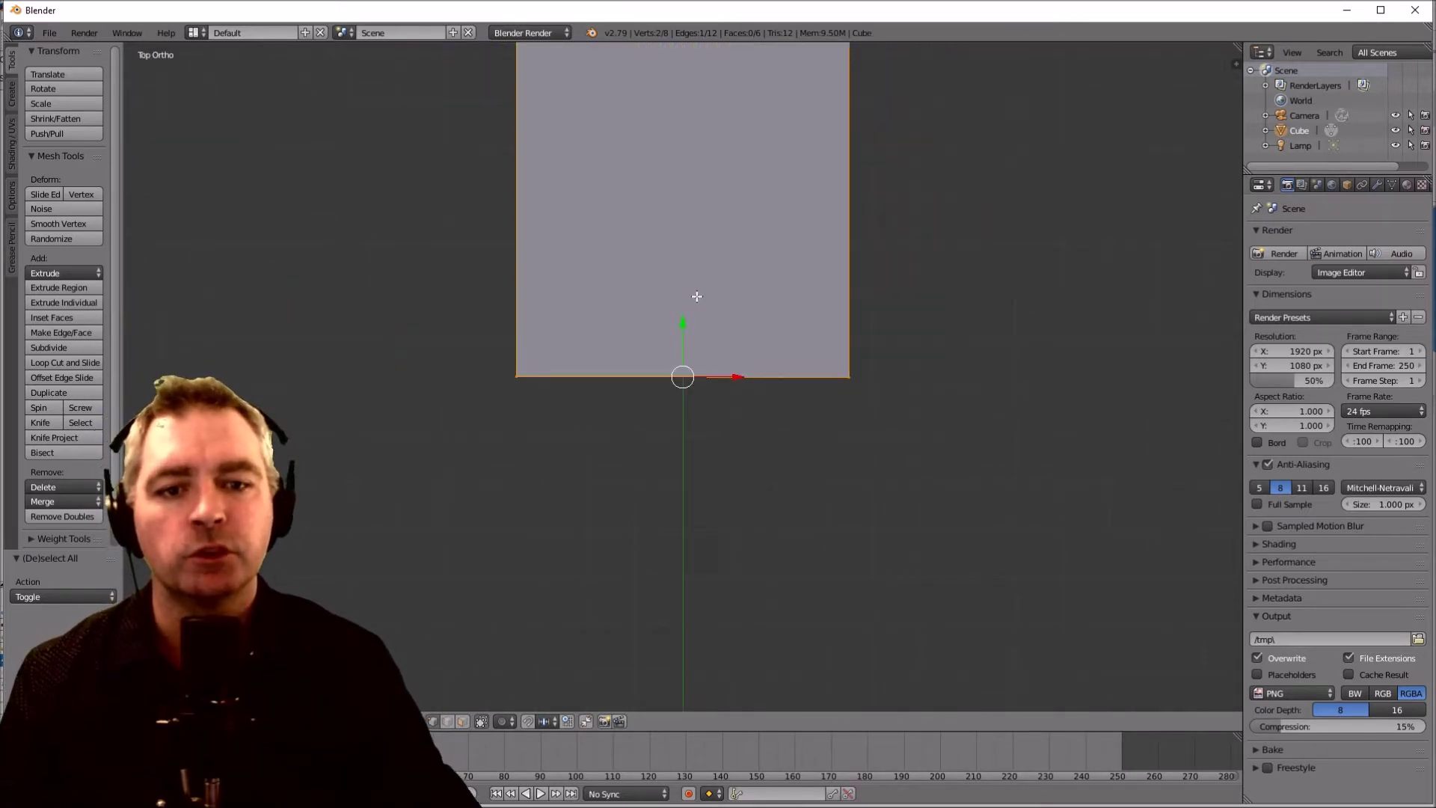
scroll(726, 295, up, 1)
scroll(729, 301, down, 3)
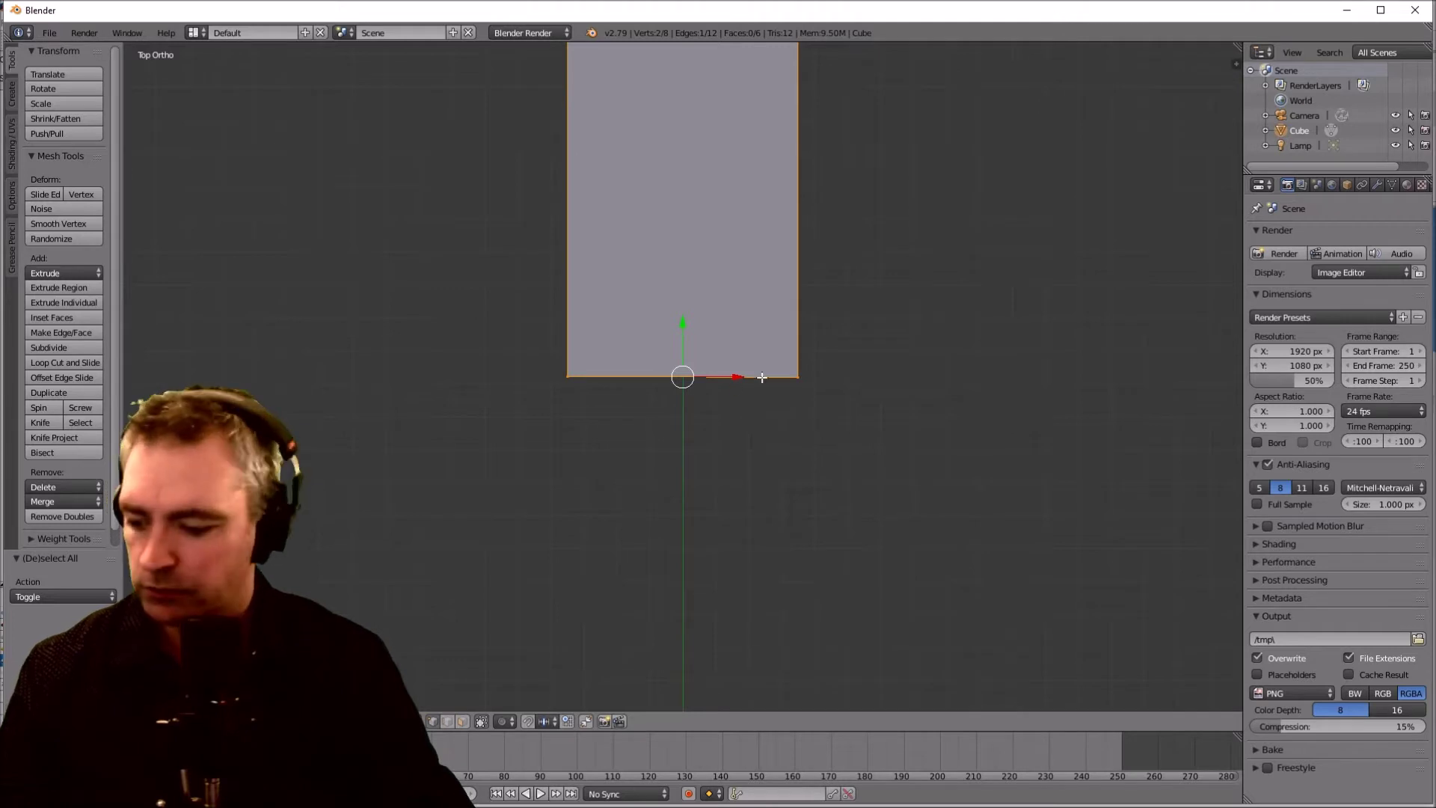
Step: Deselect the panel's end vertices and return to object mode
key(a)
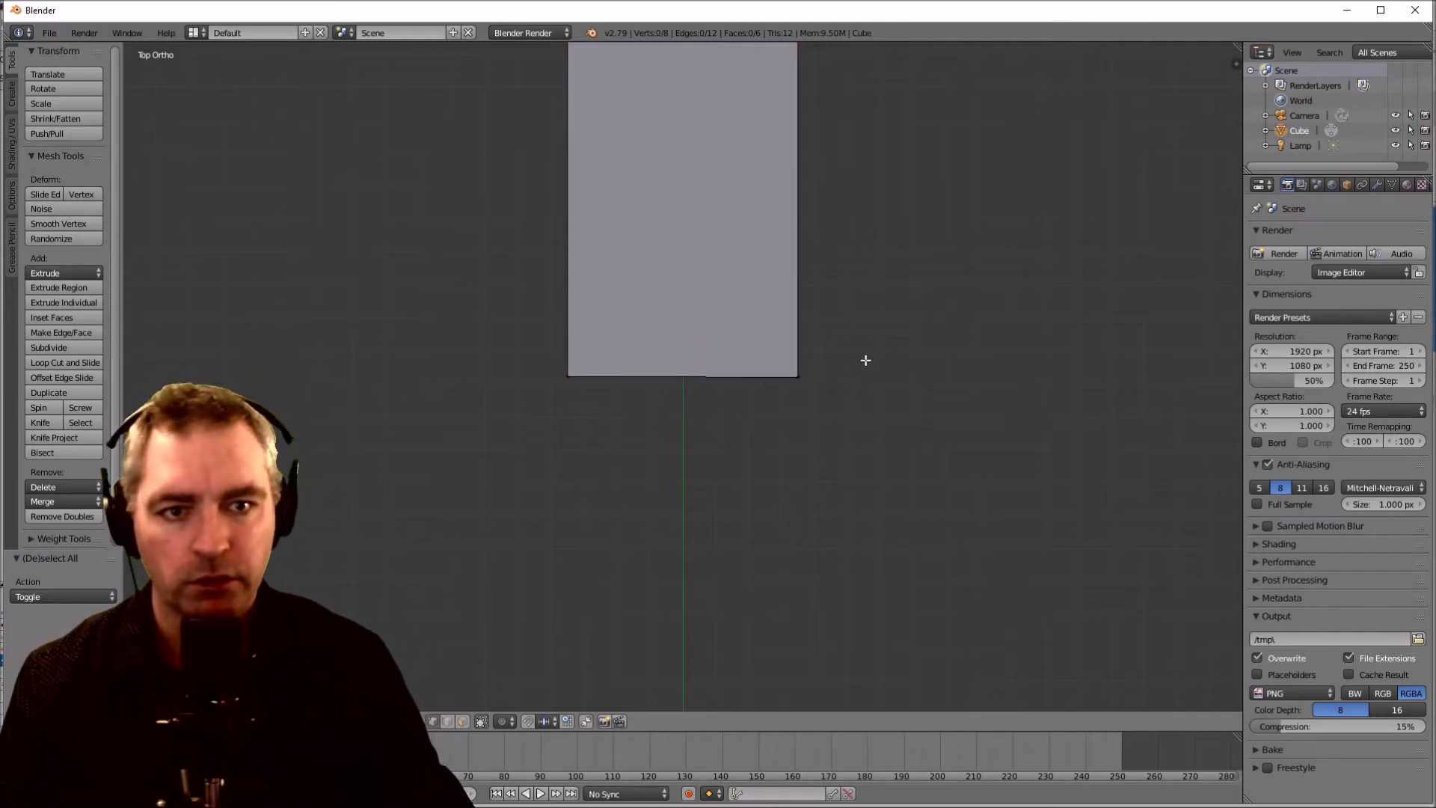
key(b)
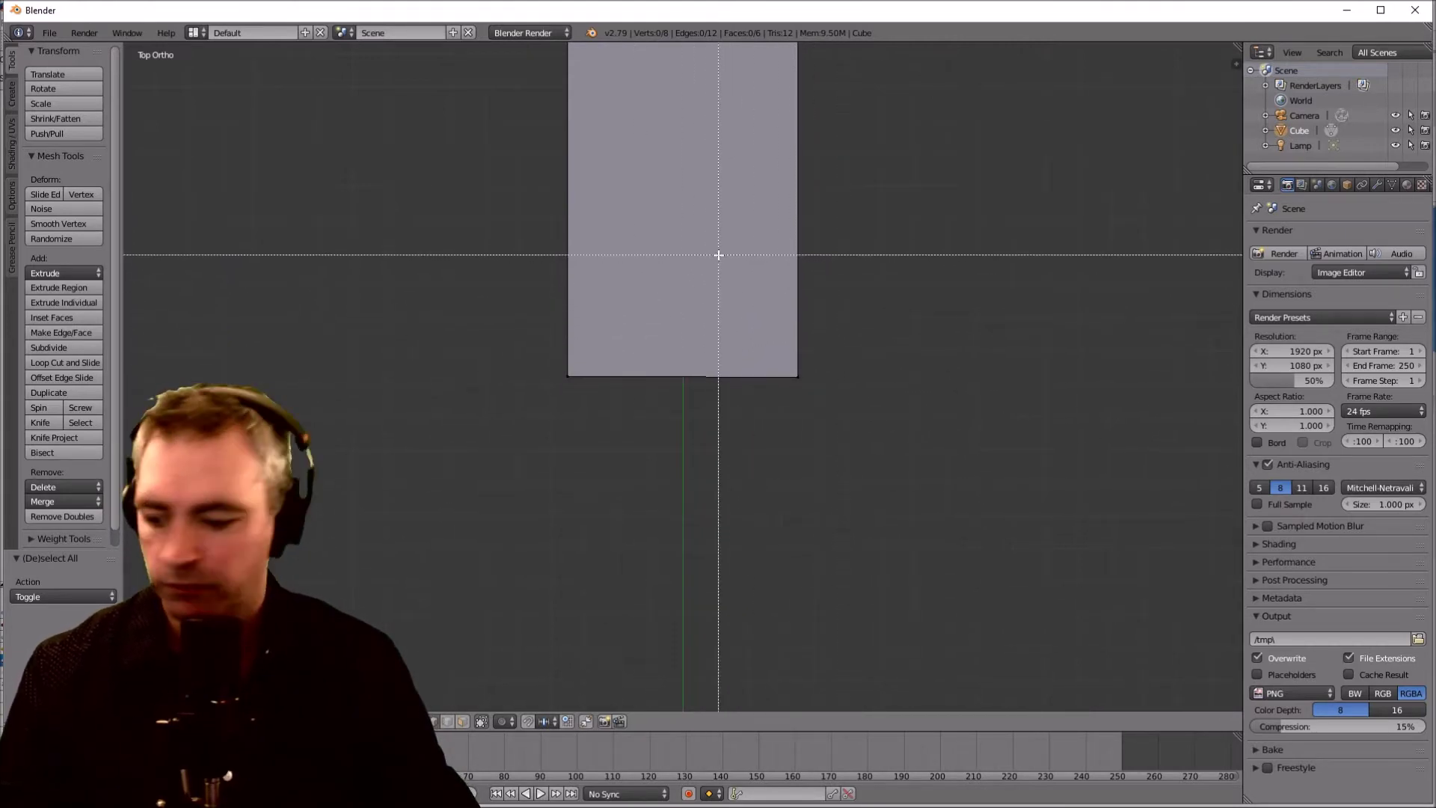
key(Escape)
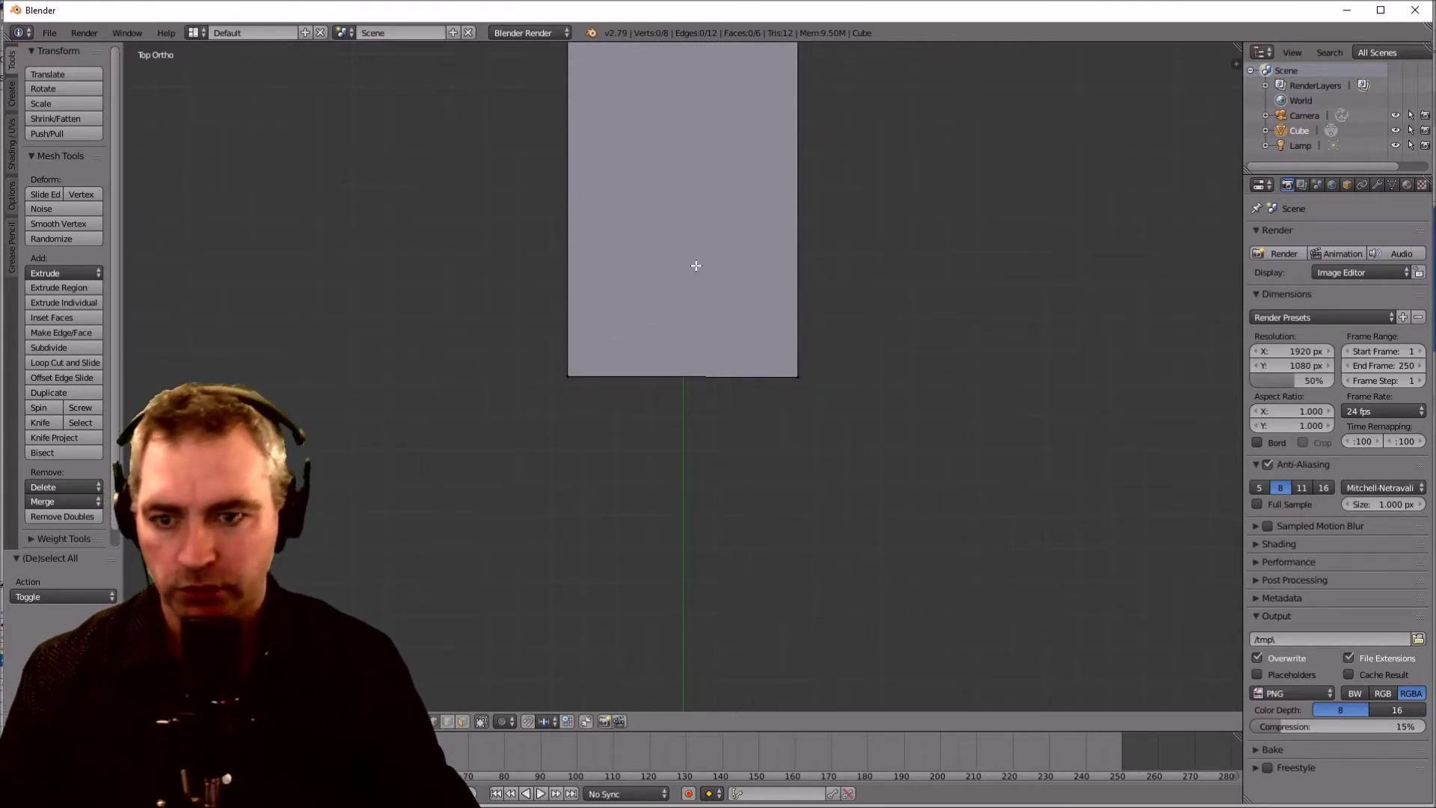
key(Tab)
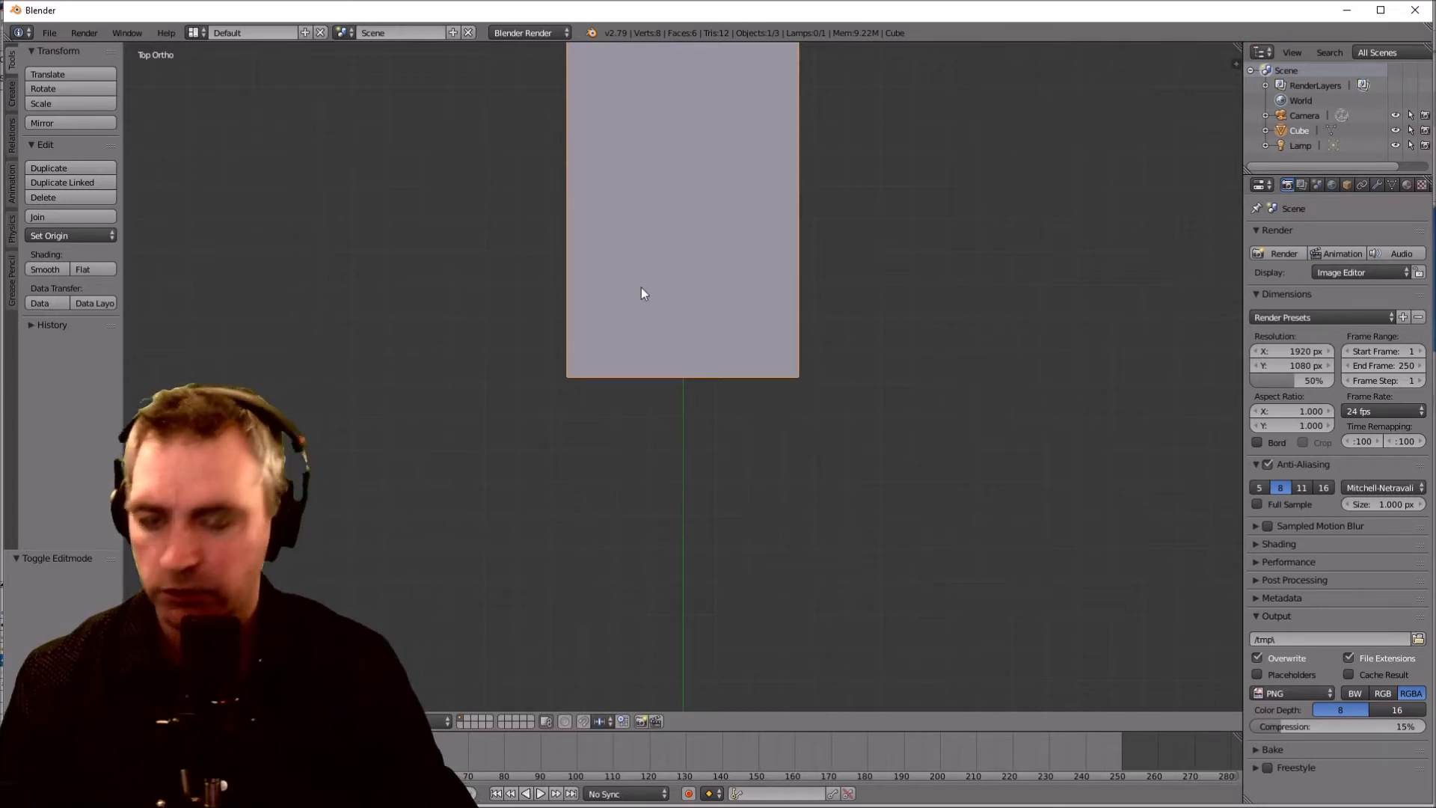
Step: Thicken the panel along X by a factor of about 1.135 and lengthen it very slightly along Y
key(a)
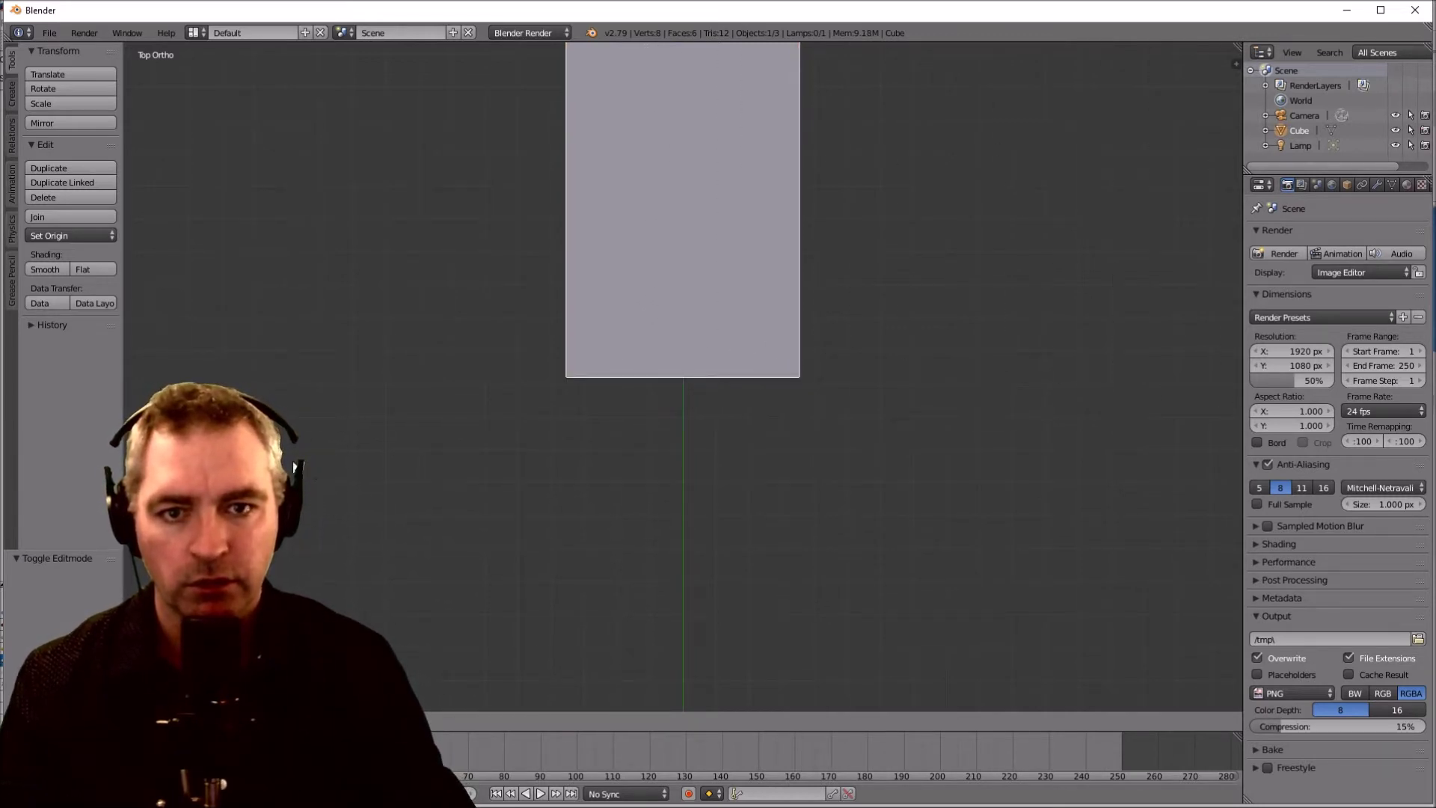
key(s)
key(x)
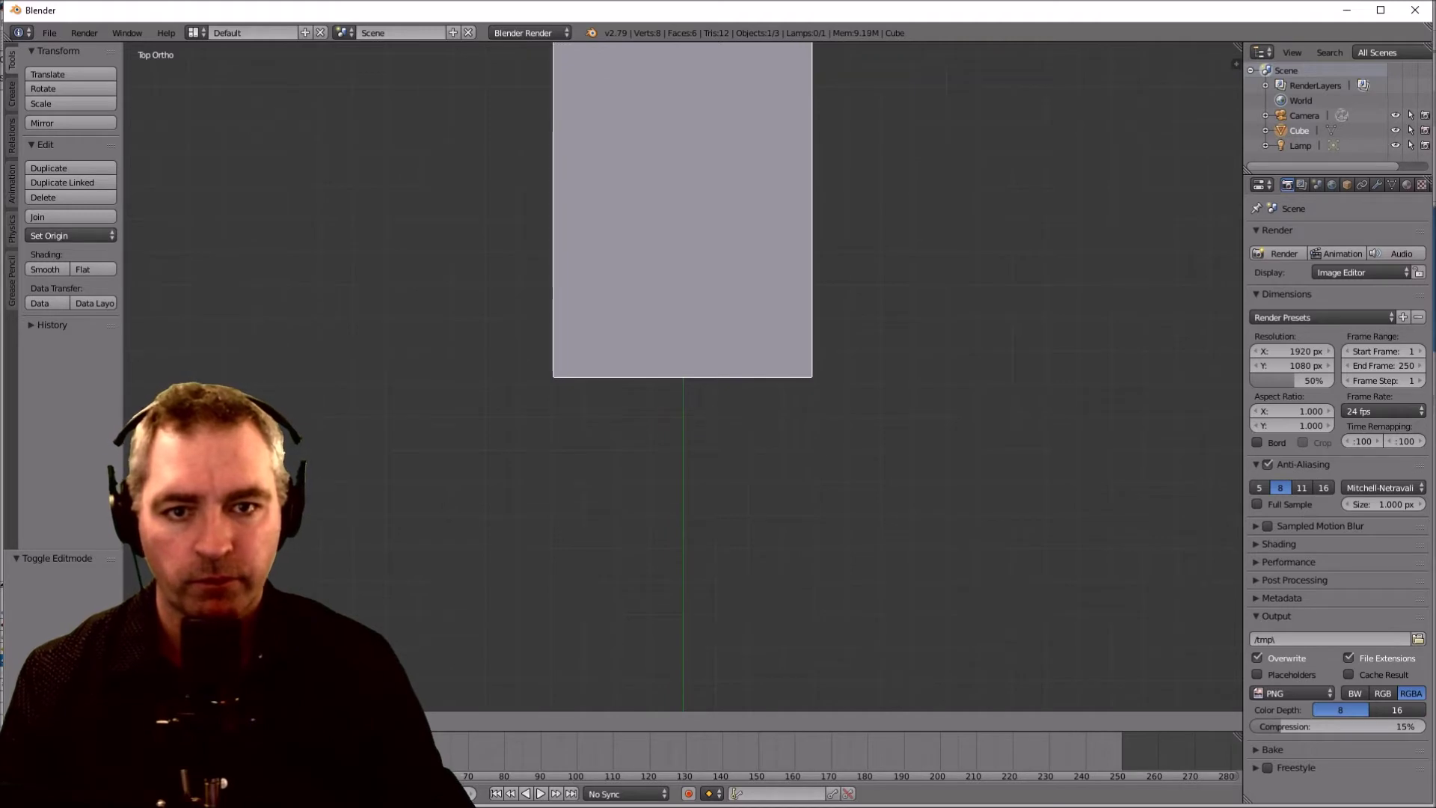
click(629, 498)
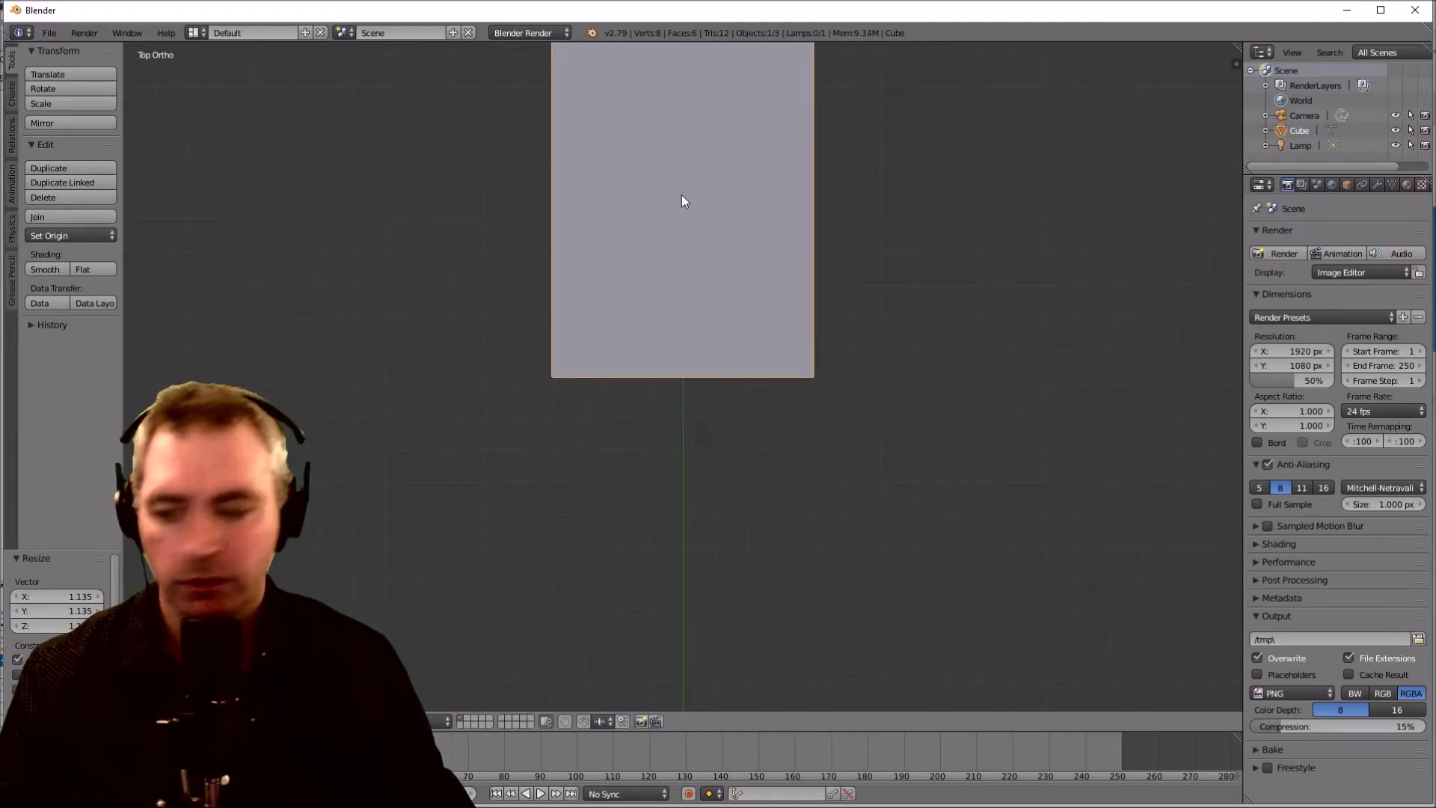
key(s)
key(y)
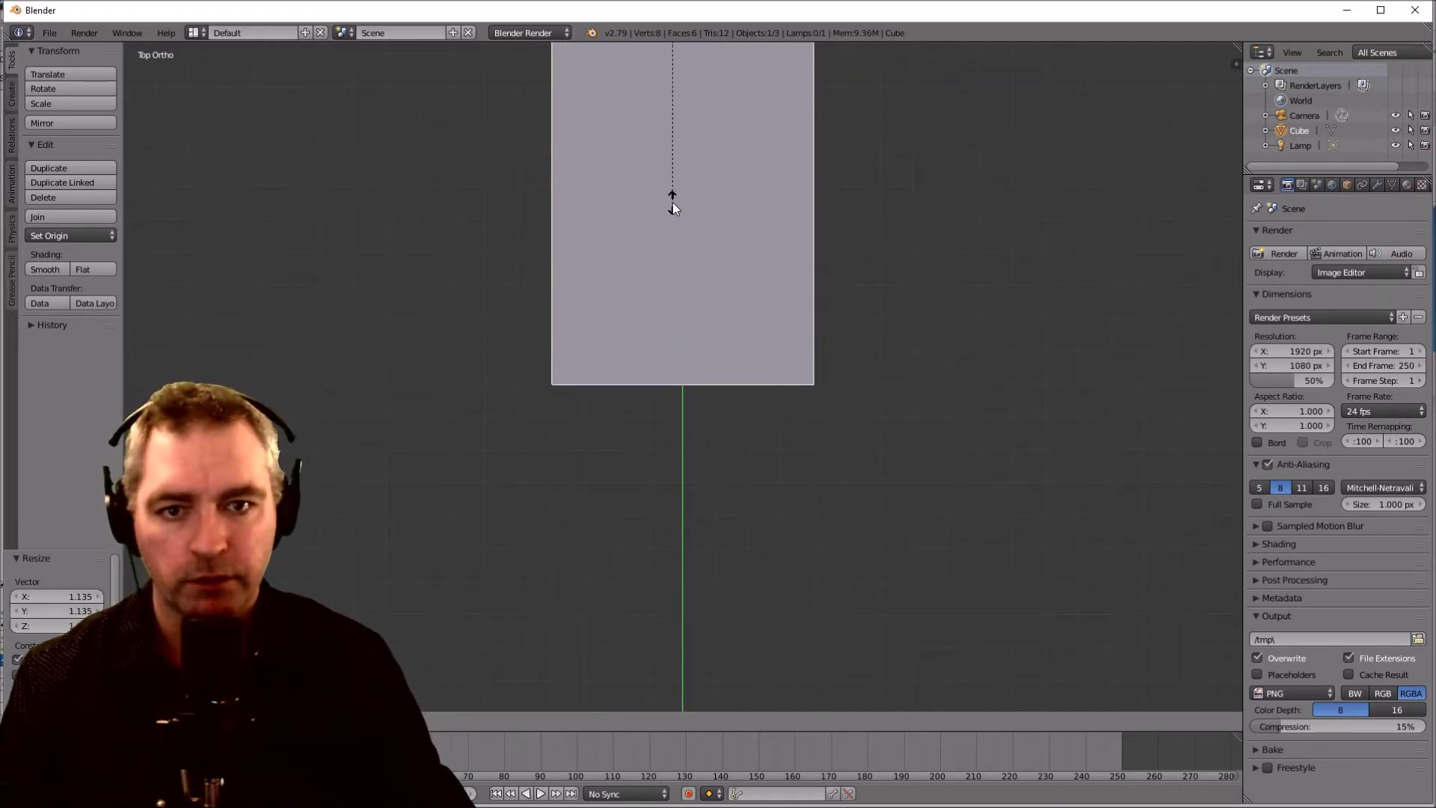
click(671, 201)
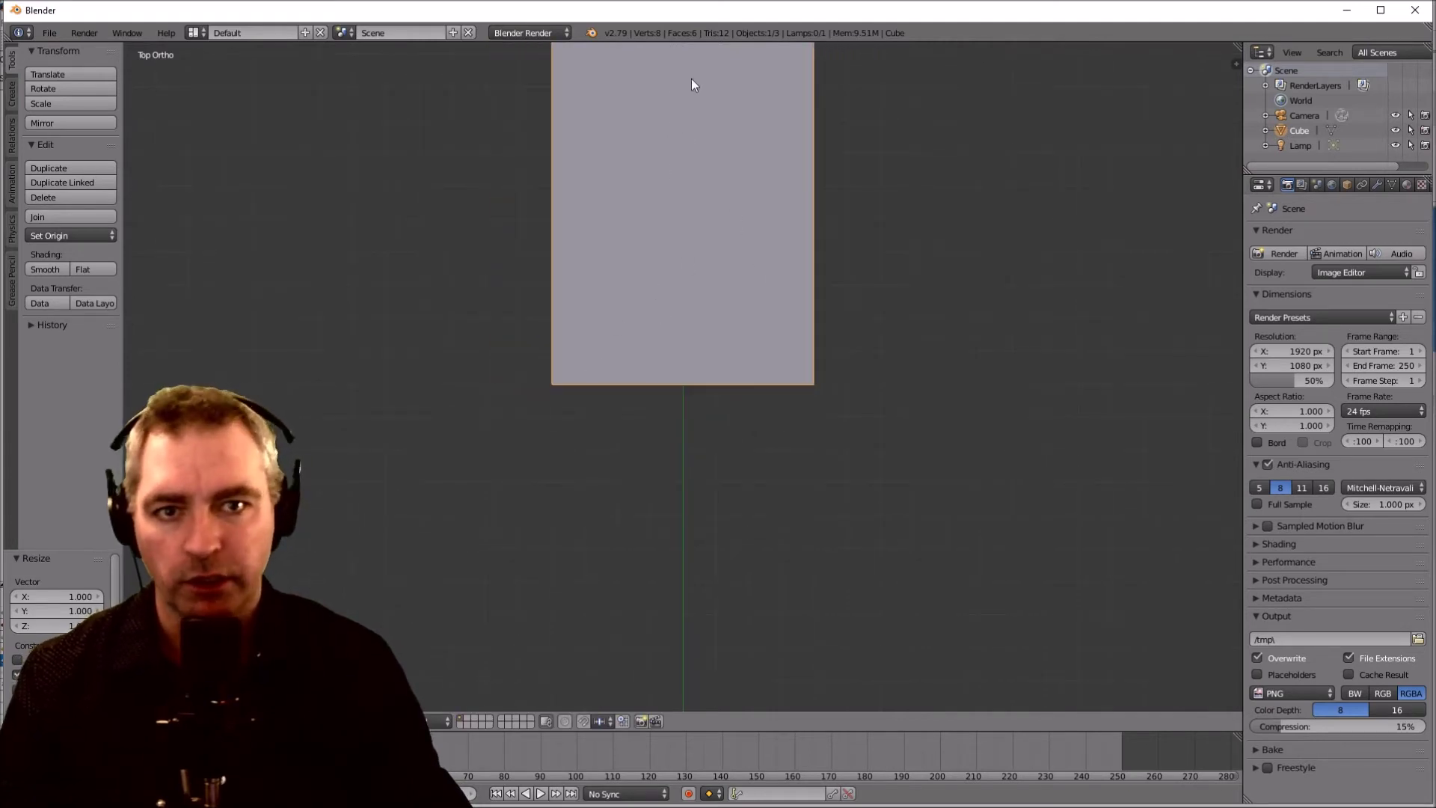
Step: In edit mode, select the positive X corner vertices at the panel's negative Y end and move them about 0.081 along Y for a mitre
key(Tab)
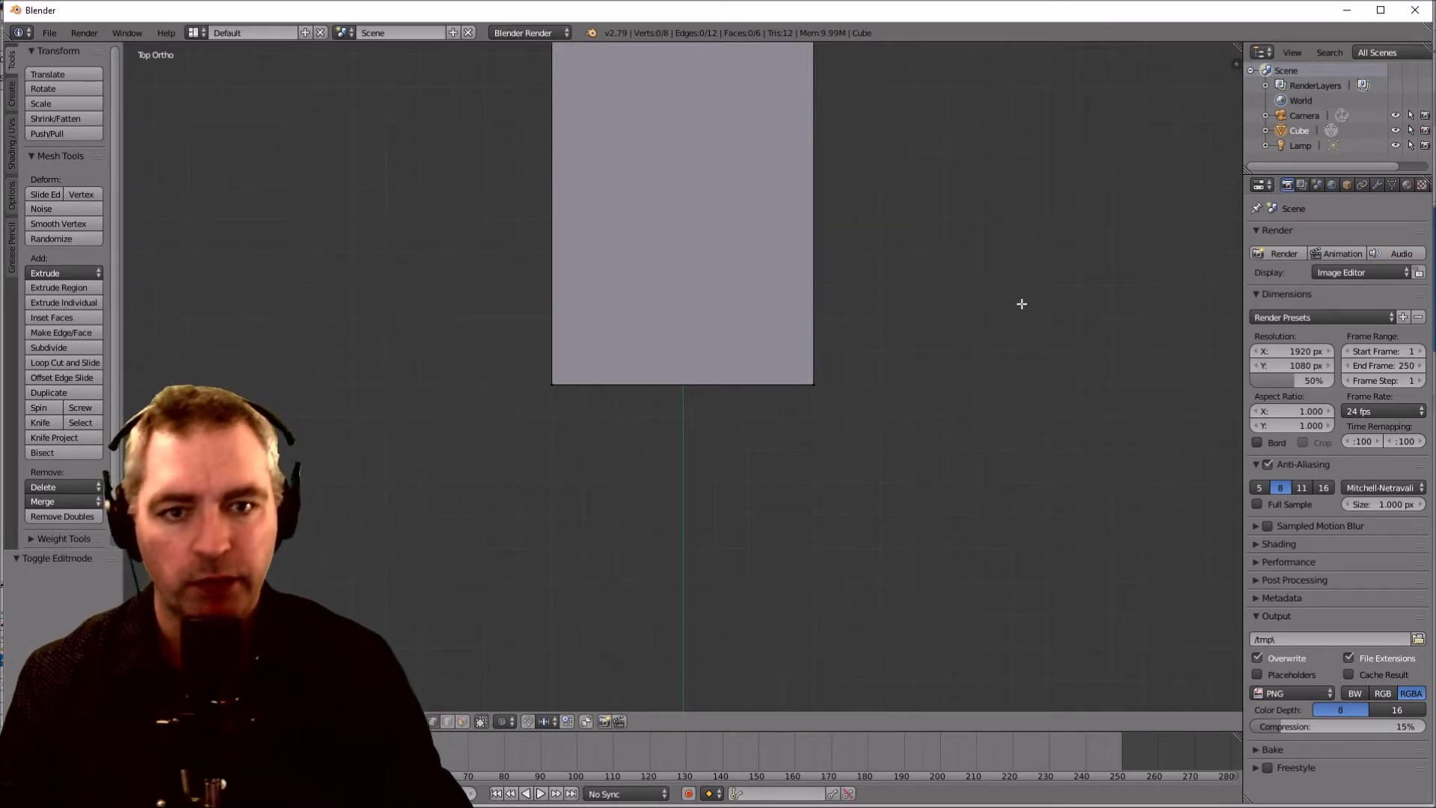
click(918, 364)
right_click(918, 365)
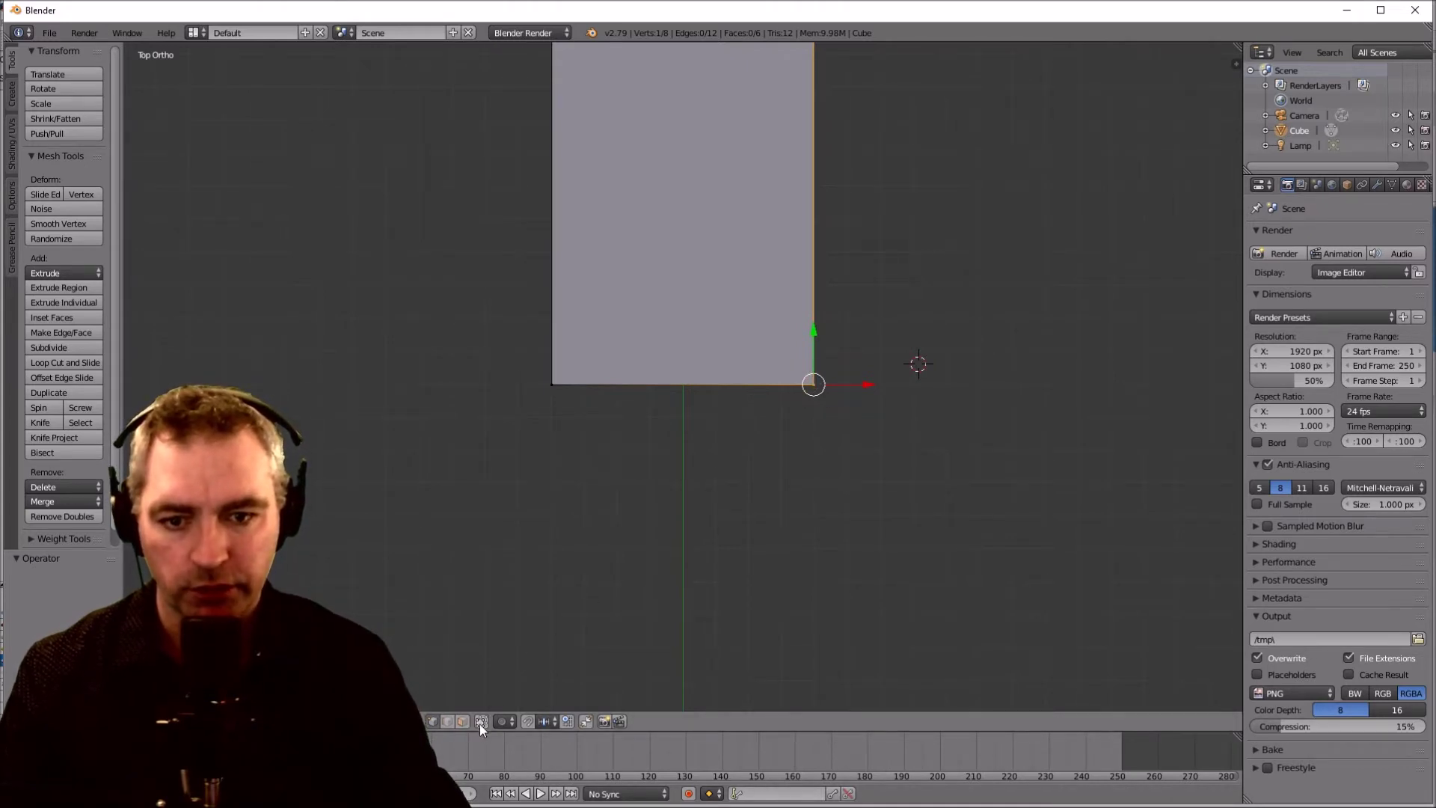
click(881, 447)
key(b)
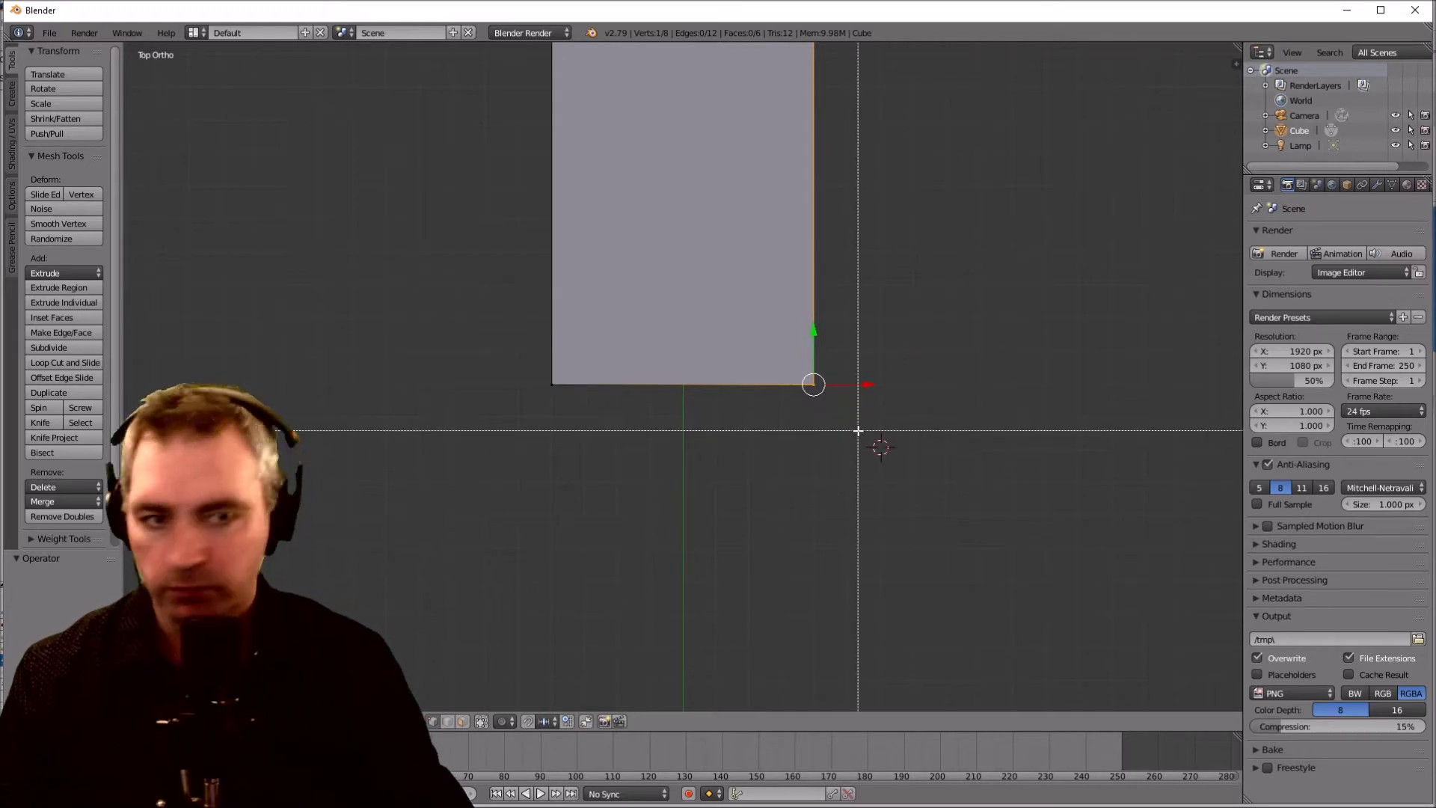
drag(865, 427, 826, 68)
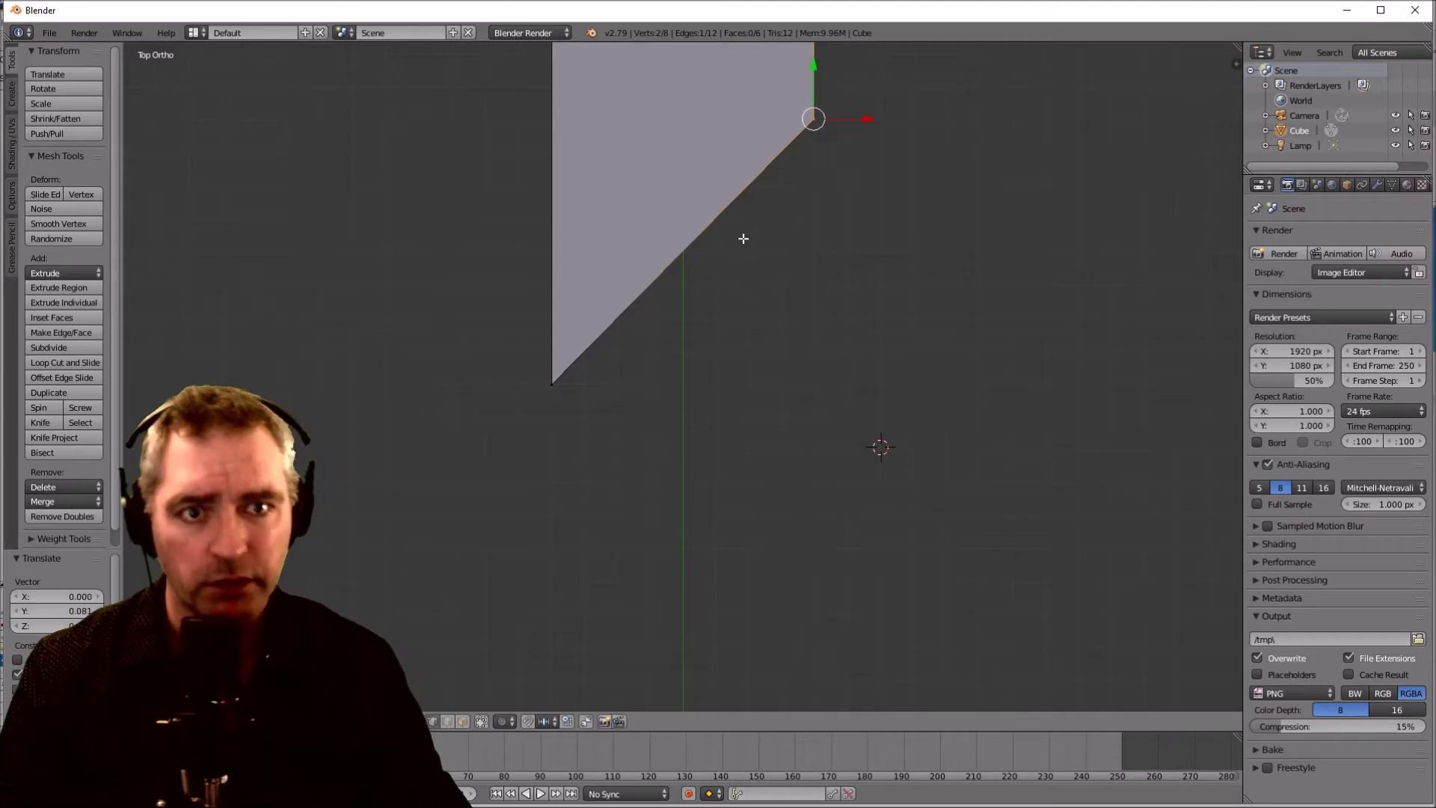
Step: Extrude the mitred end face and move the new end about 0.186 along Y so the short segment runs parallel to X
scroll(711, 323, down, 10)
scroll(700, 344, down, 3)
scroll(700, 333, up, 3)
scroll(699, 324, up, 4)
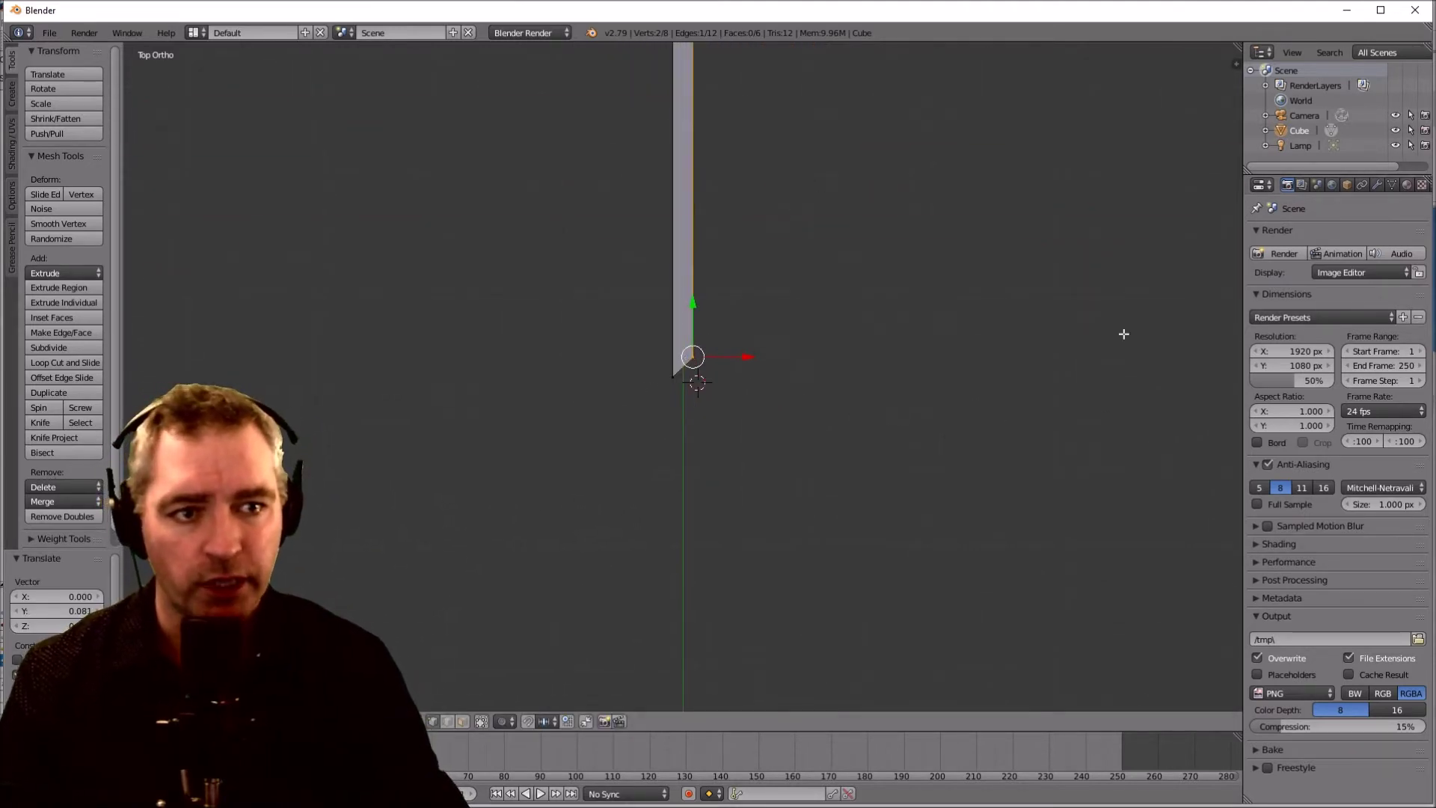
scroll(718, 424, up, 3)
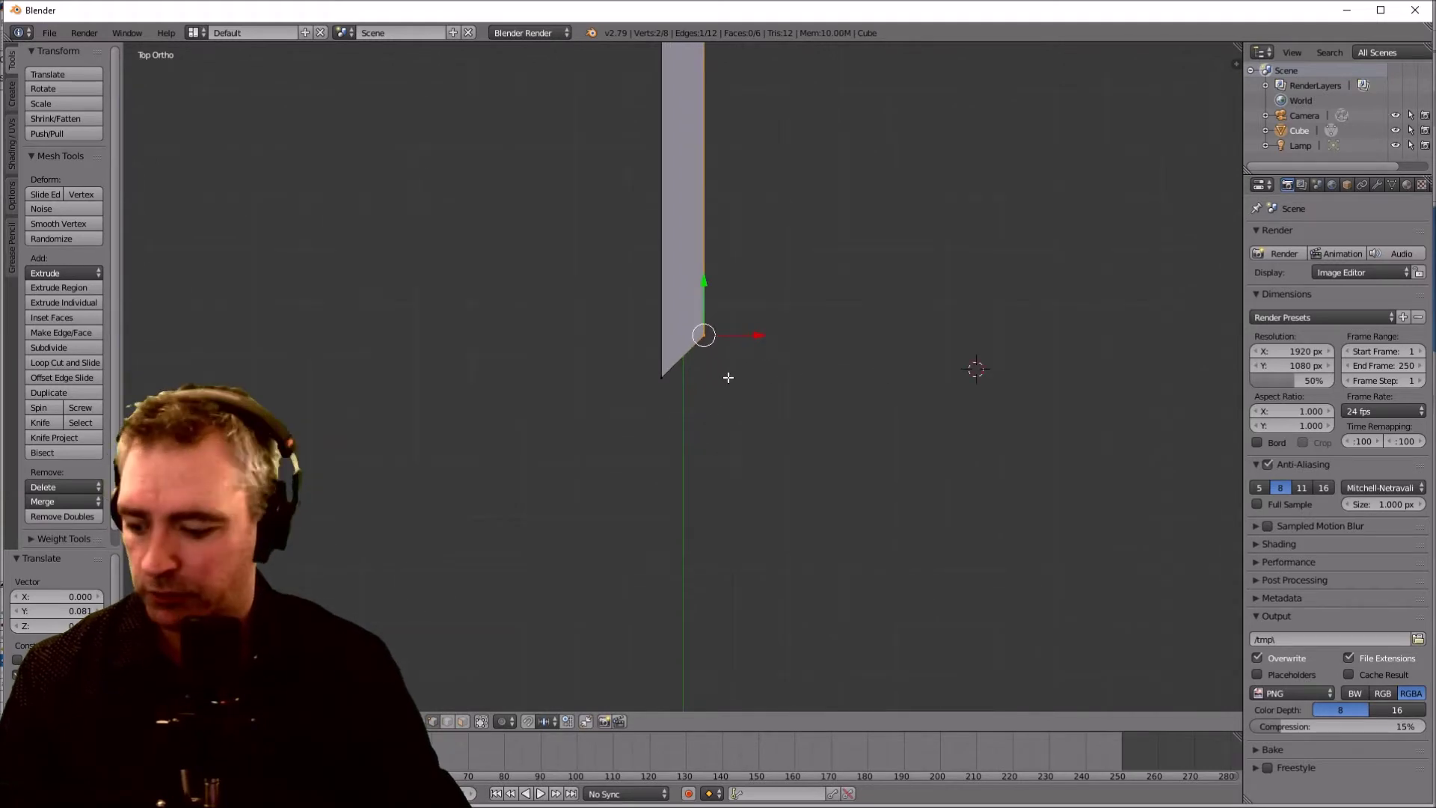
right_click(612, 357)
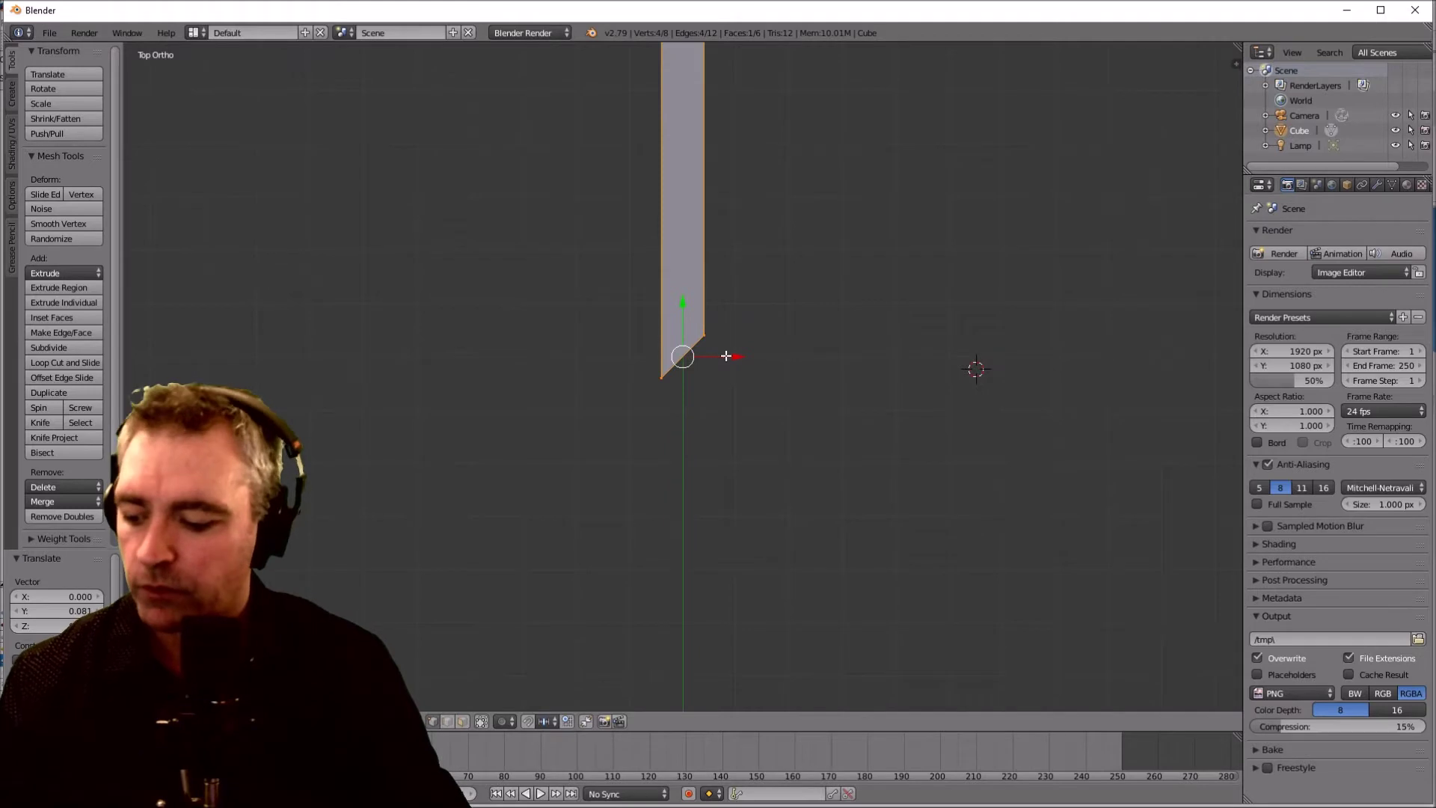
key(e)
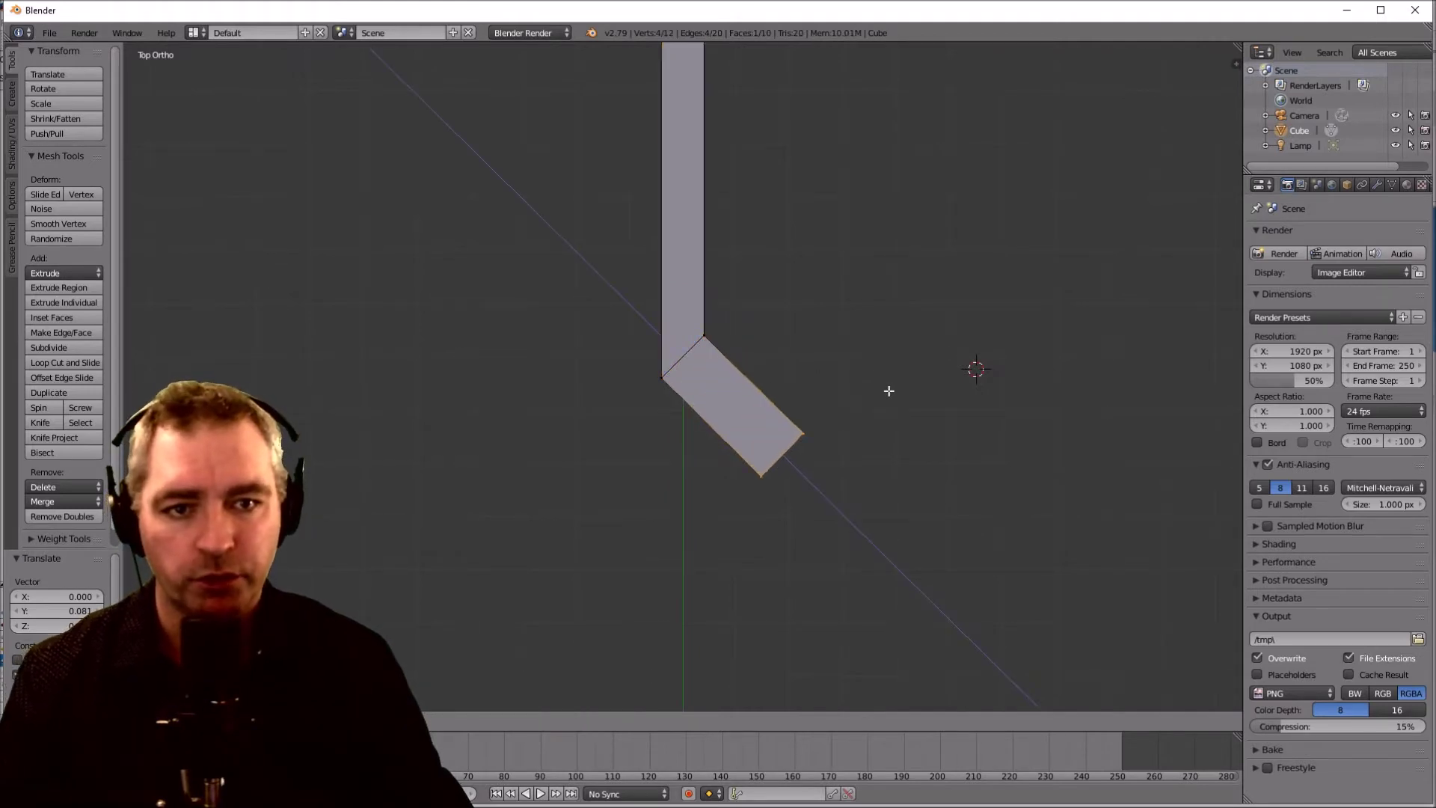
click(888, 389)
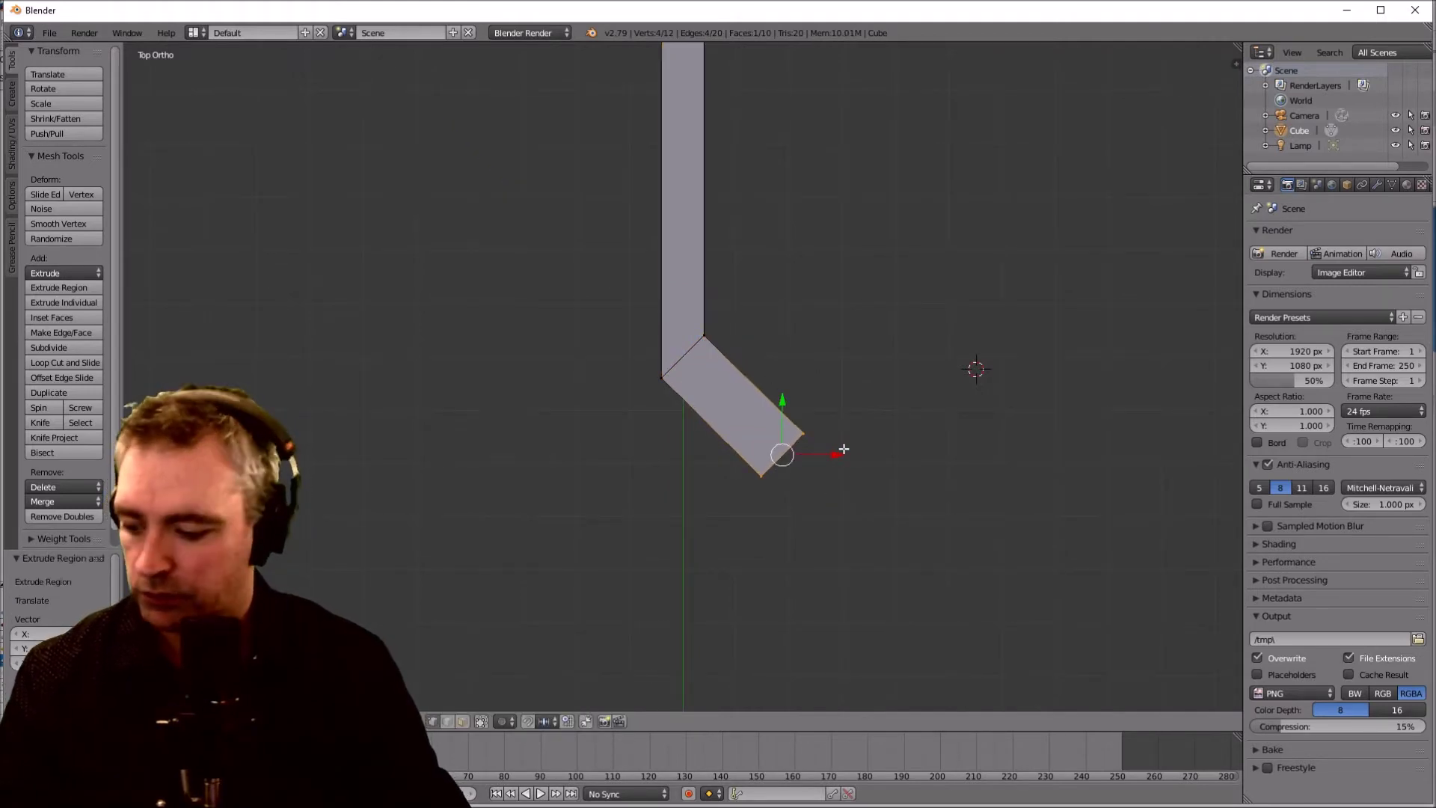
drag(782, 401, 782, 304)
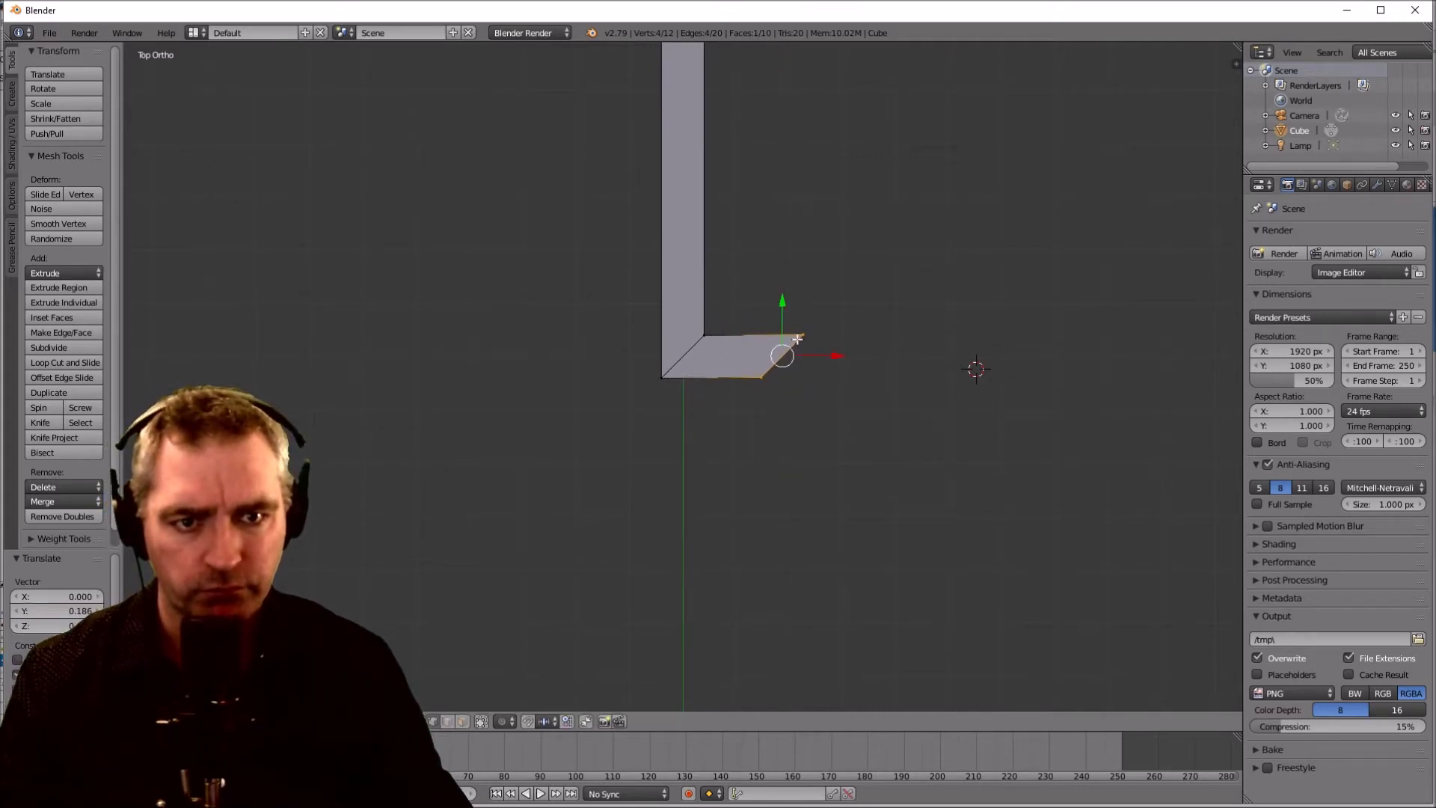
Step: Select only the outer corner vertices at the short segment's free end and move them about -0.001 along Y to level the outer edge
scroll(797, 339, up, 8)
scroll(1058, 357, down, 2)
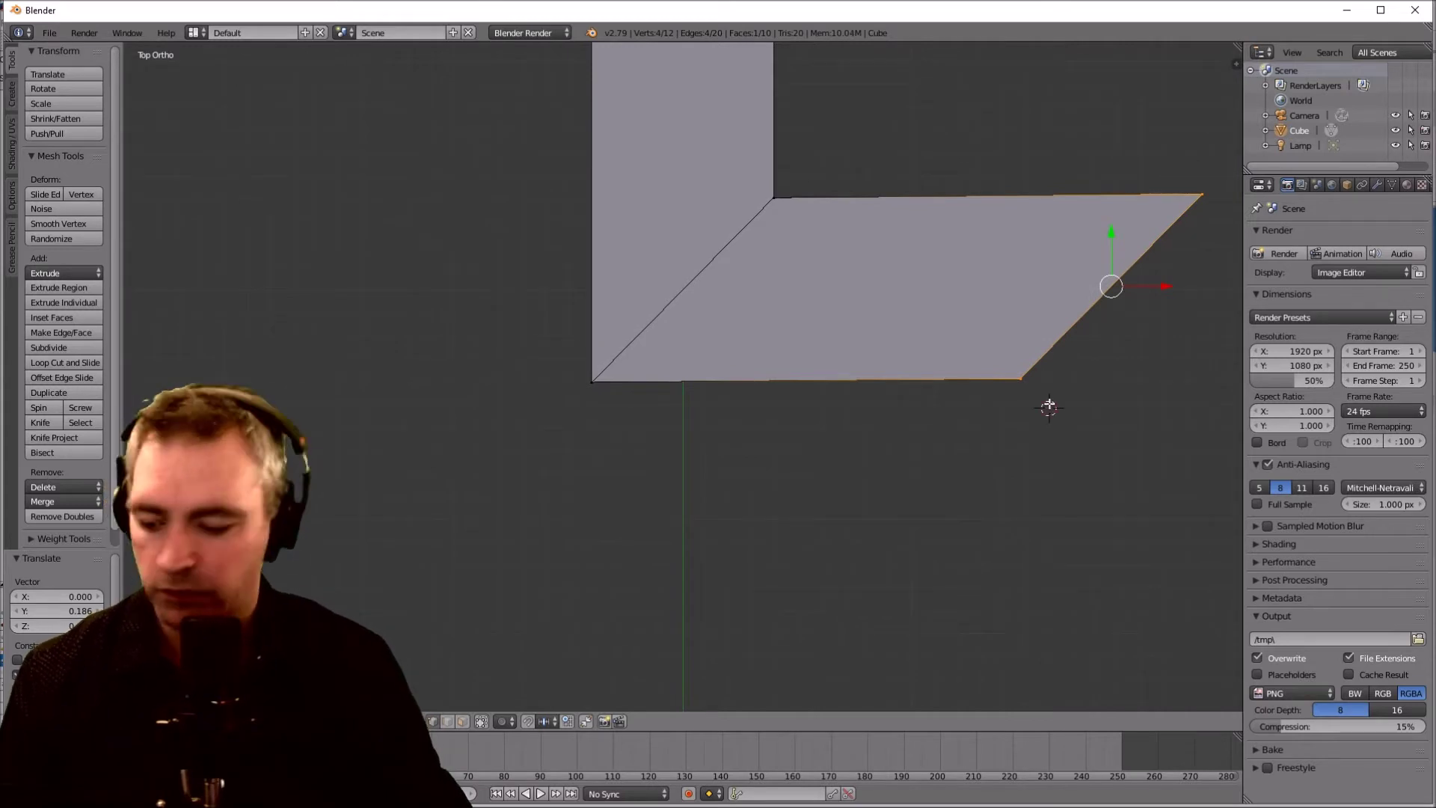
key(a)
key(b)
drag(1070, 406, 1018, 327)
scroll(1074, 399, down, 3)
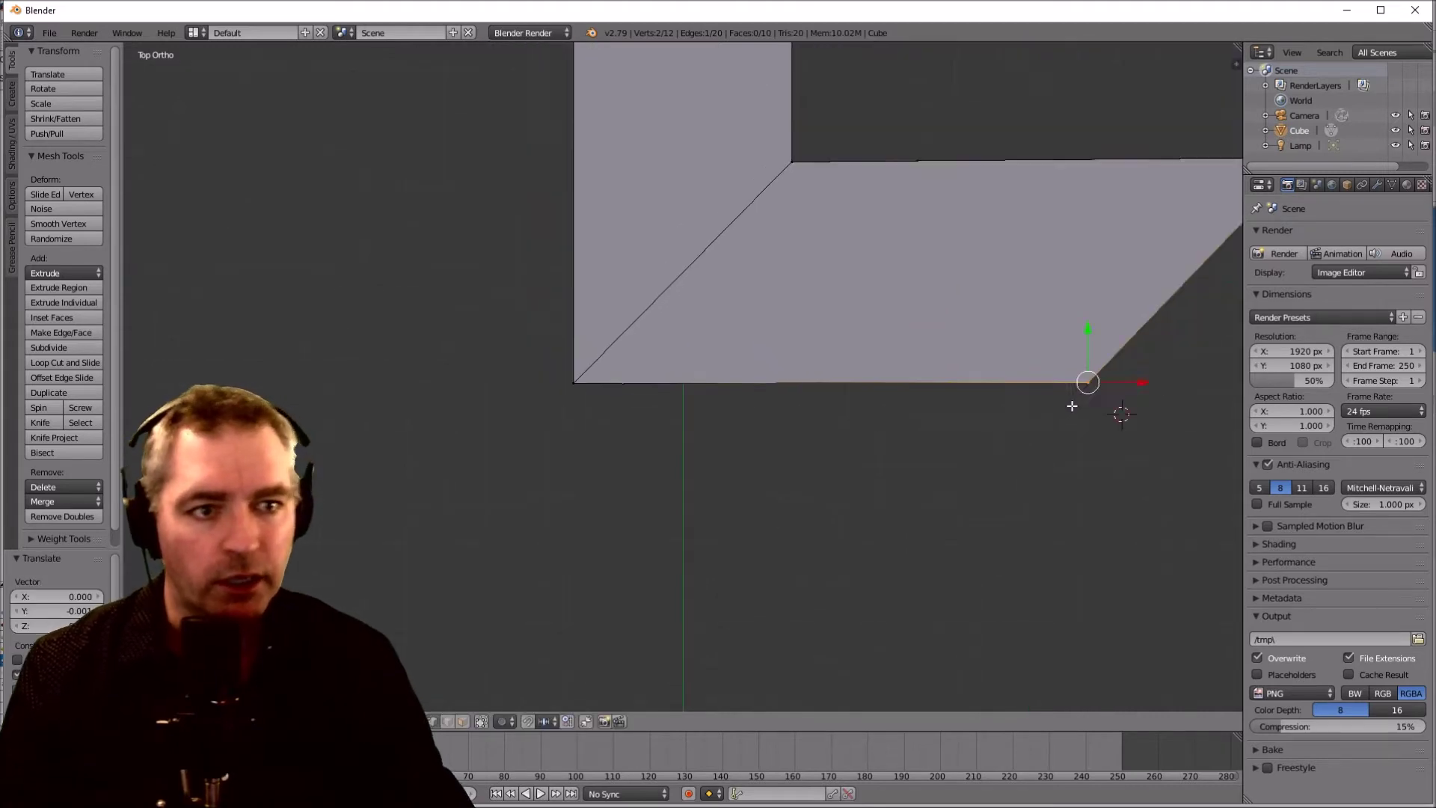
Step: Select the inner corner vertices at the segment's free end and move them along X to square off the mitred end
key(a)
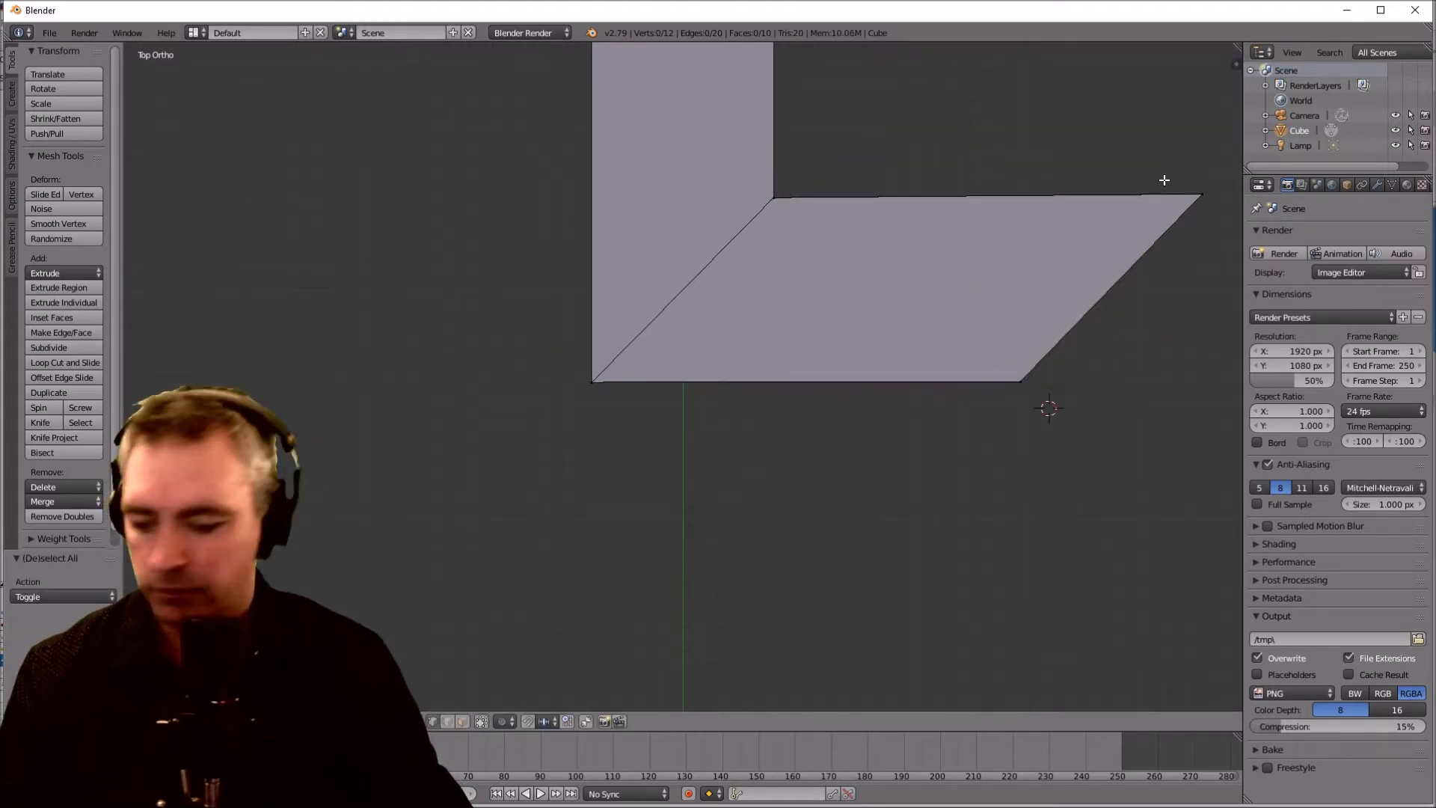
key(b)
drag(1173, 177, 1212, 207)
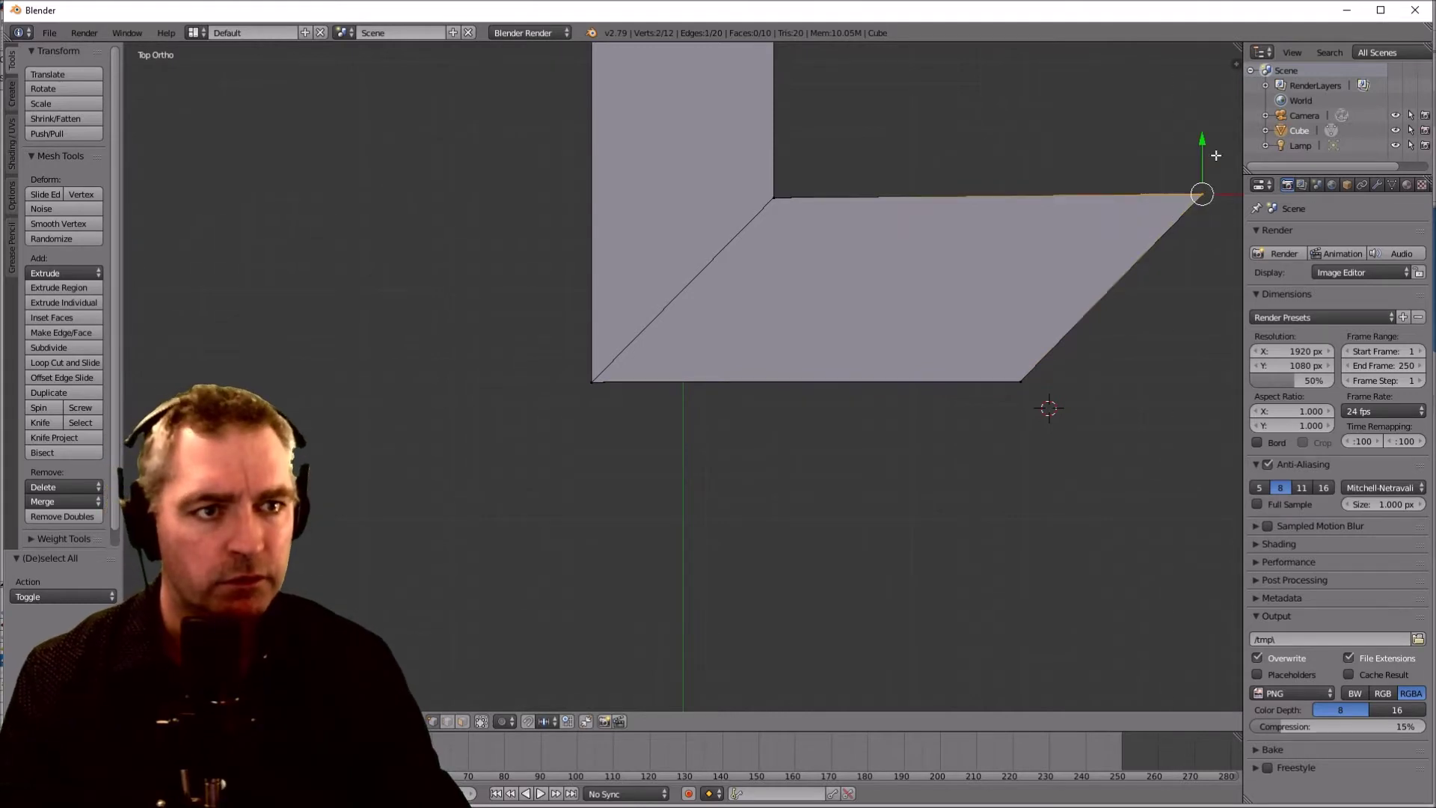
scroll(1212, 281, down, 1)
key(g)
key(x)
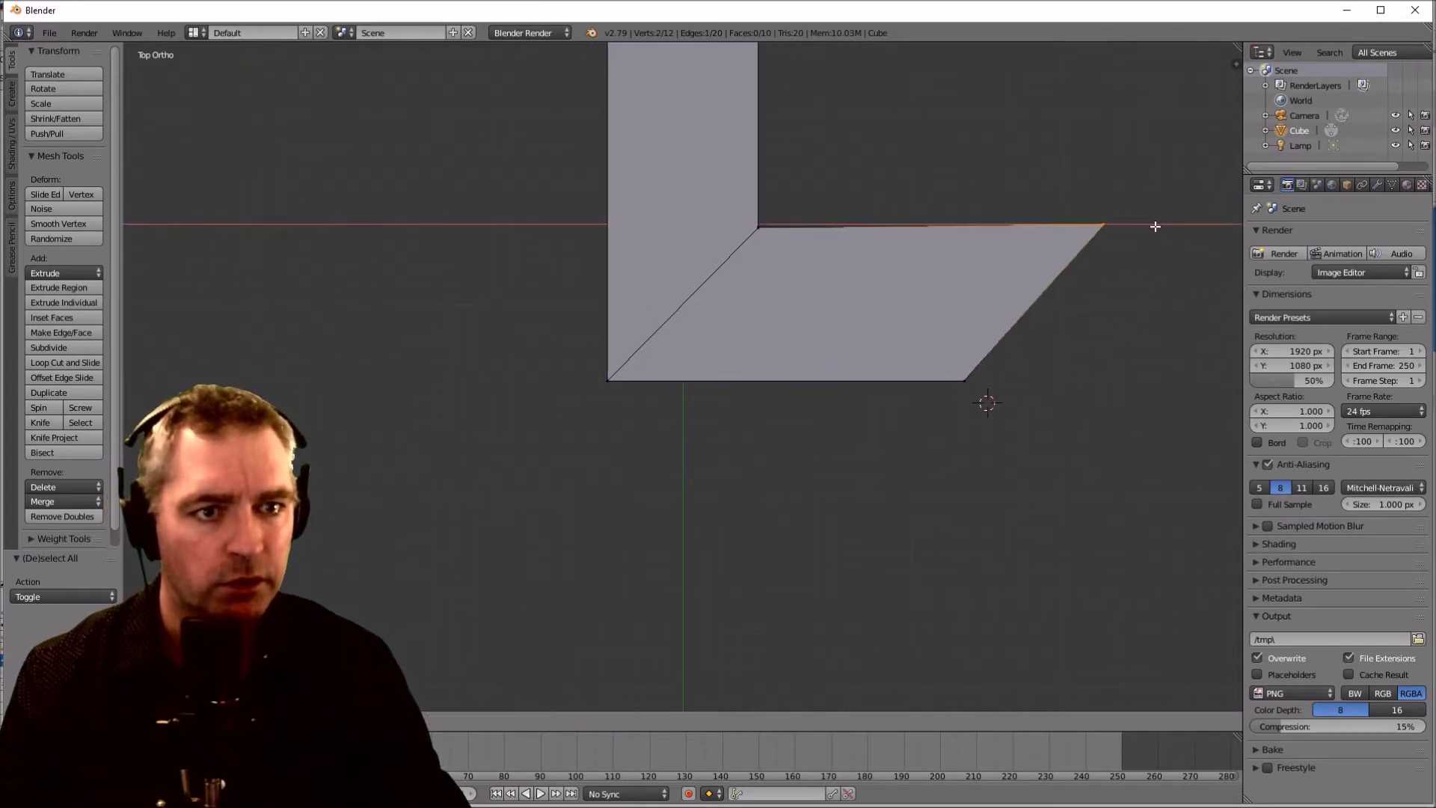
click(994, 233)
scroll(1144, 184, up, 3)
scroll(1133, 185, down, 2)
drag(1070, 199, 1077, 192)
scroll(1022, 307, down, 1)
scroll(957, 122, up, 1)
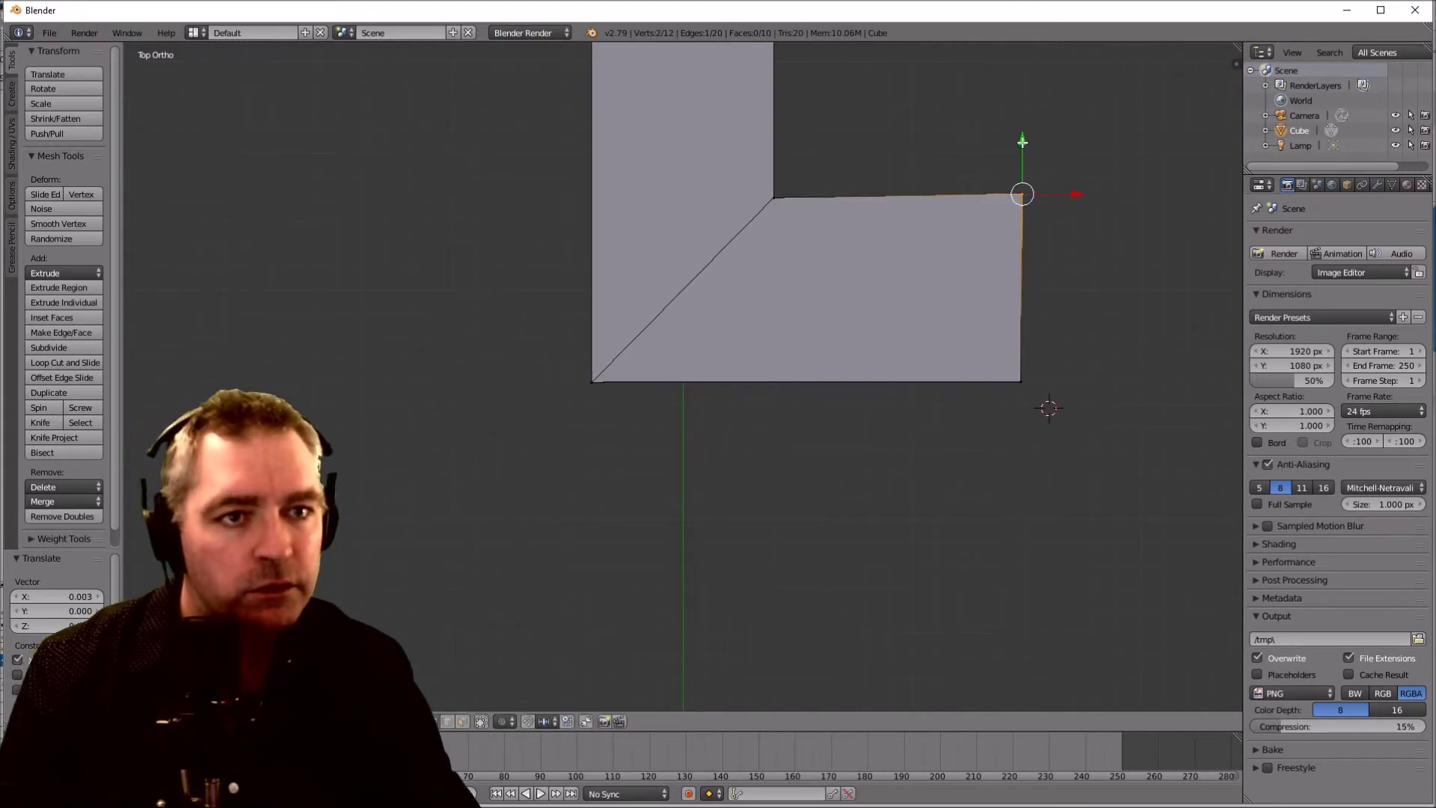
Step: Move the selected inner corner vertices about -0.002 along Y to level the segment's inner edge
key(g)
key(y)
key(Escape)
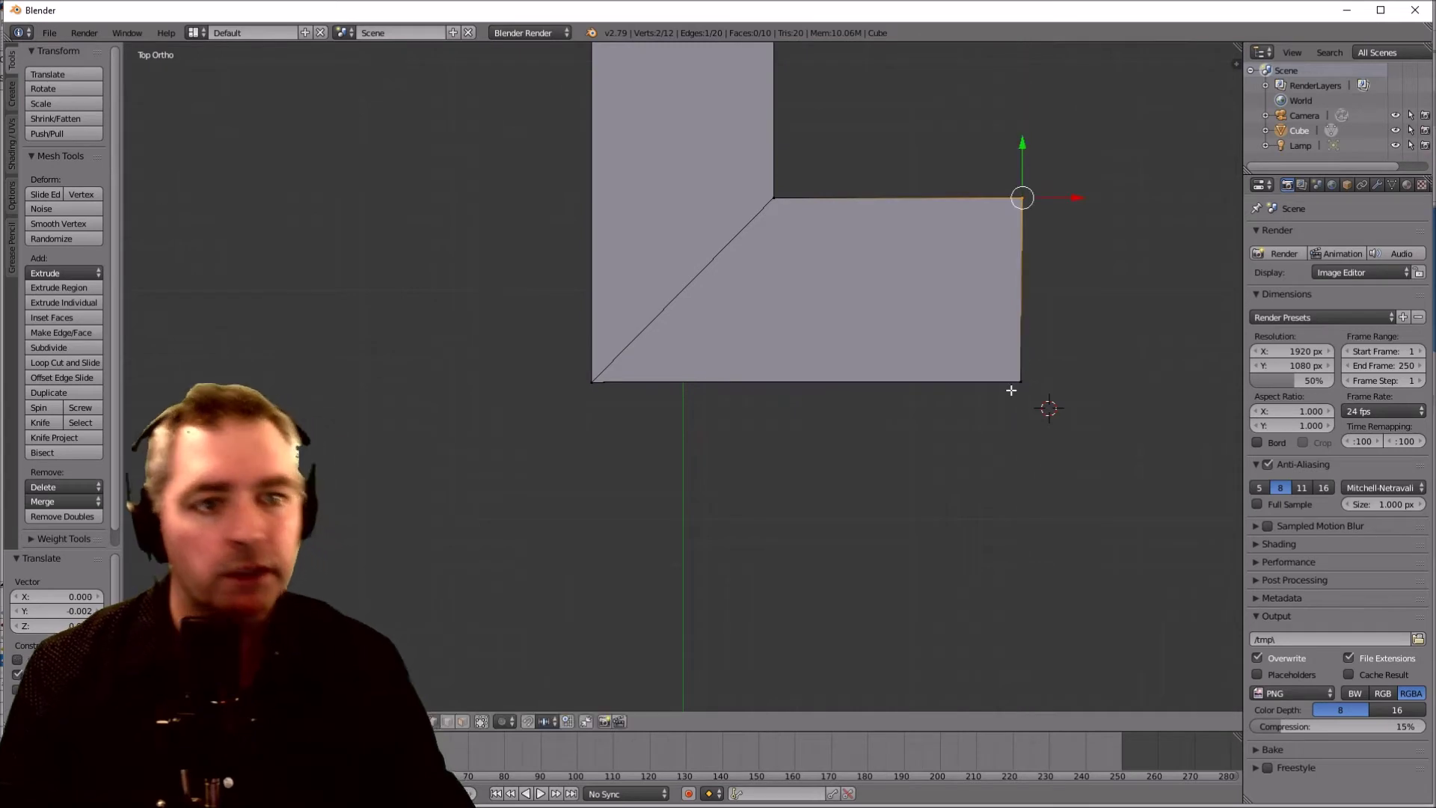
Step: Select all vertices at the segment's free end and stretch it along X into a long leg, finally pulling the end back about 0.999
key(a)
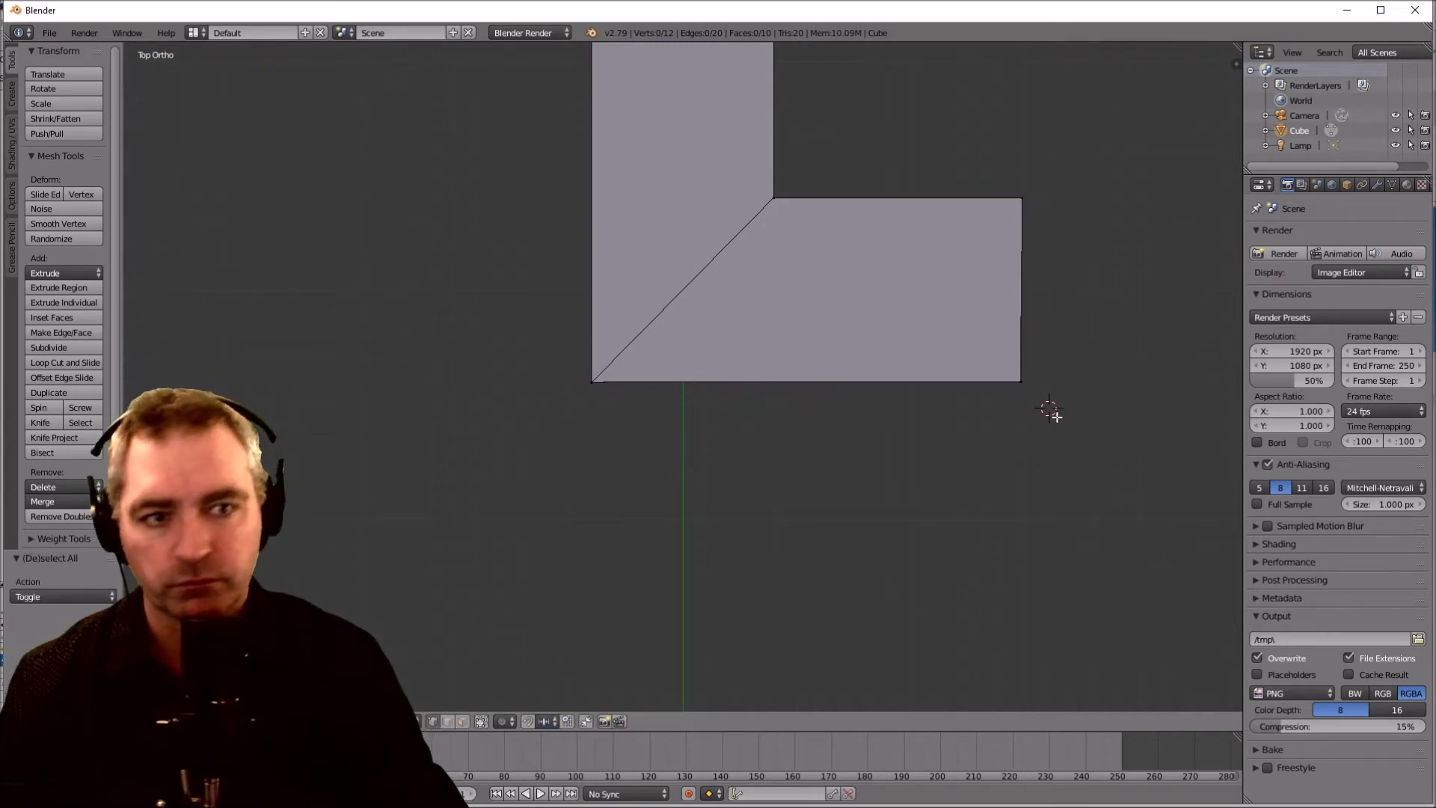
key(b)
drag(1078, 407, 970, 141)
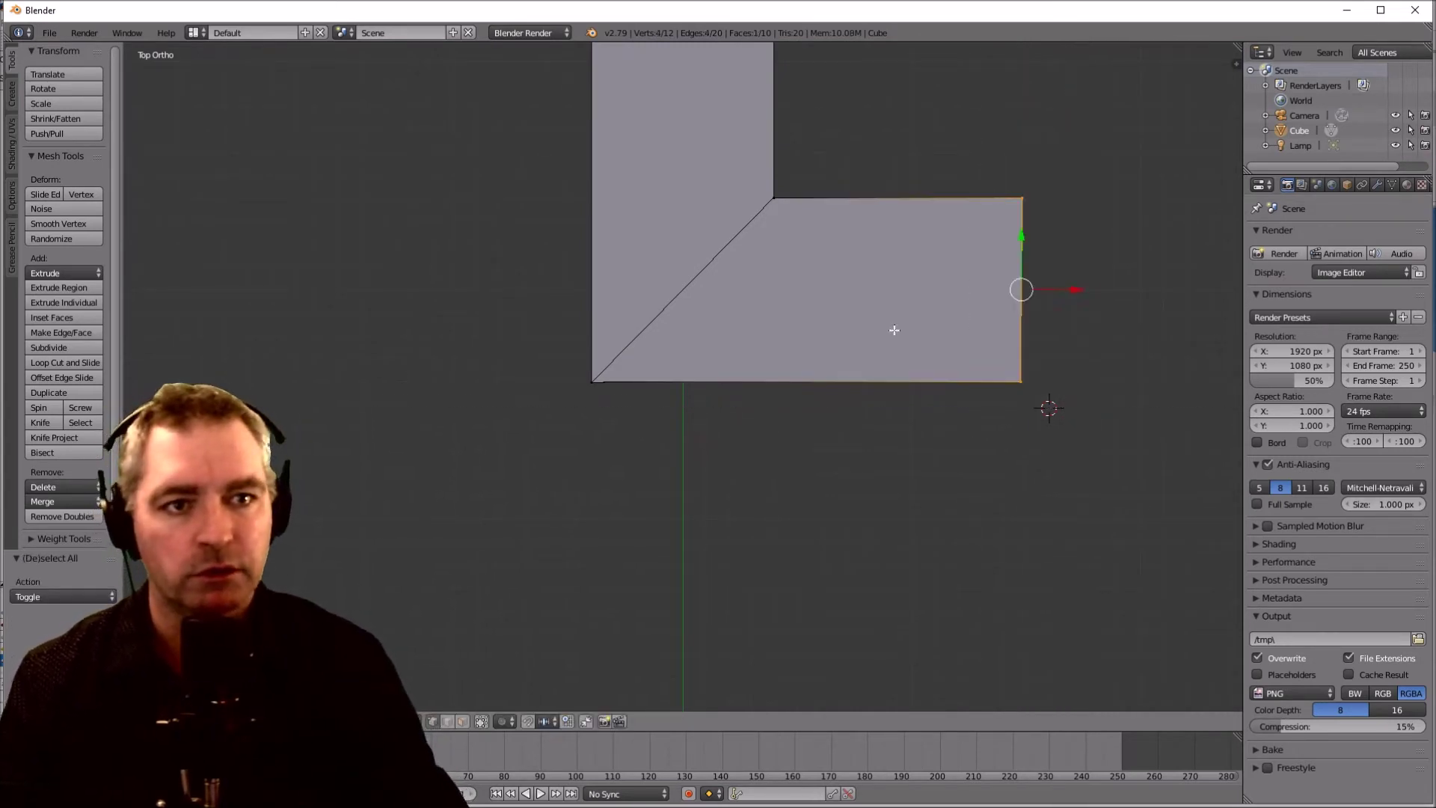
scroll(746, 324, down, 15)
drag(749, 374, 1042, 374)
scroll(823, 289, down, 6)
scroll(747, 286, up, 3)
drag(912, 376, 1114, 384)
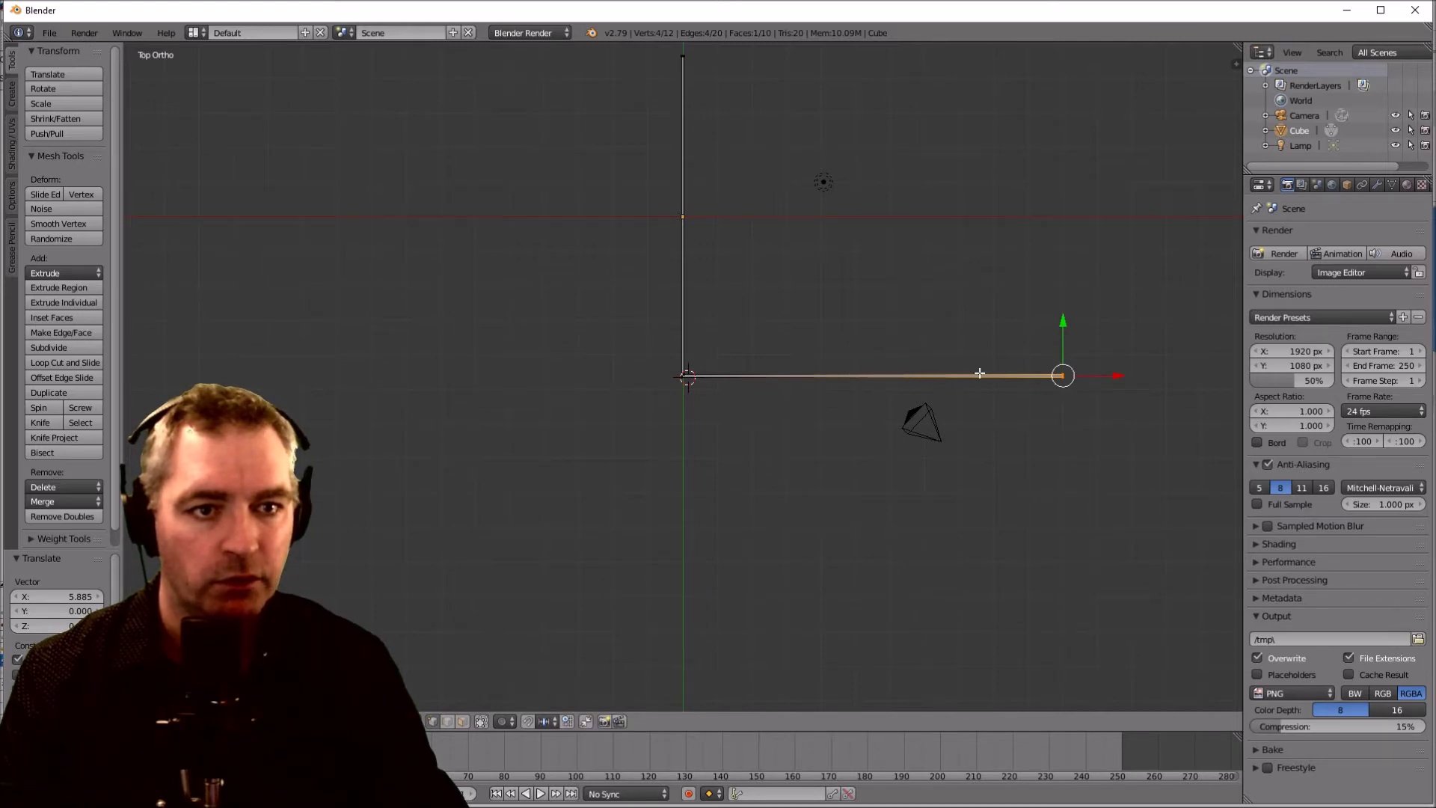
drag(1117, 377, 1080, 380)
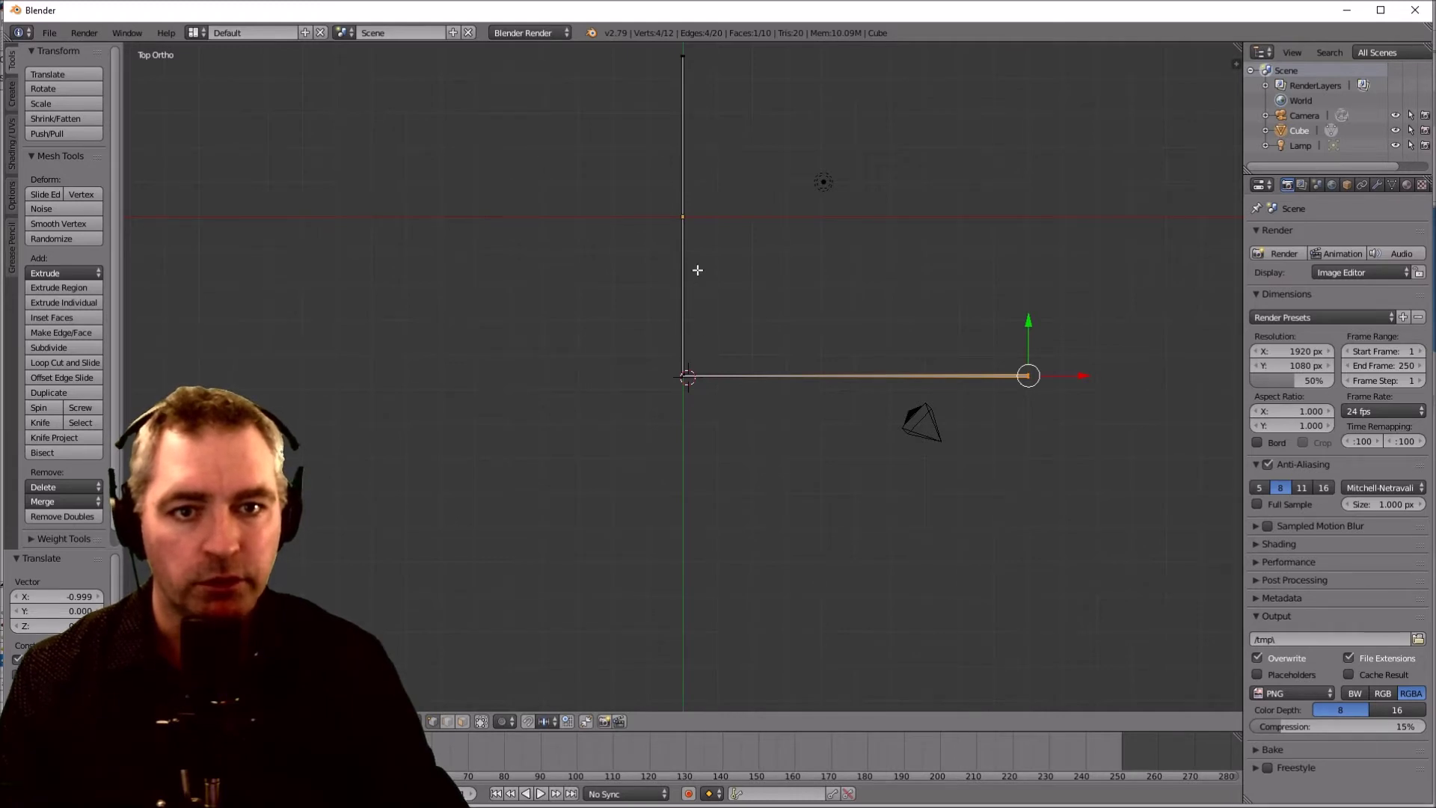
Step: In object mode, move the L-shaped panel about 4.613 along Y and 0.053 along X, placing its outer corner at the axes' origin
scroll(729, 202, down, 1)
click(642, 150)
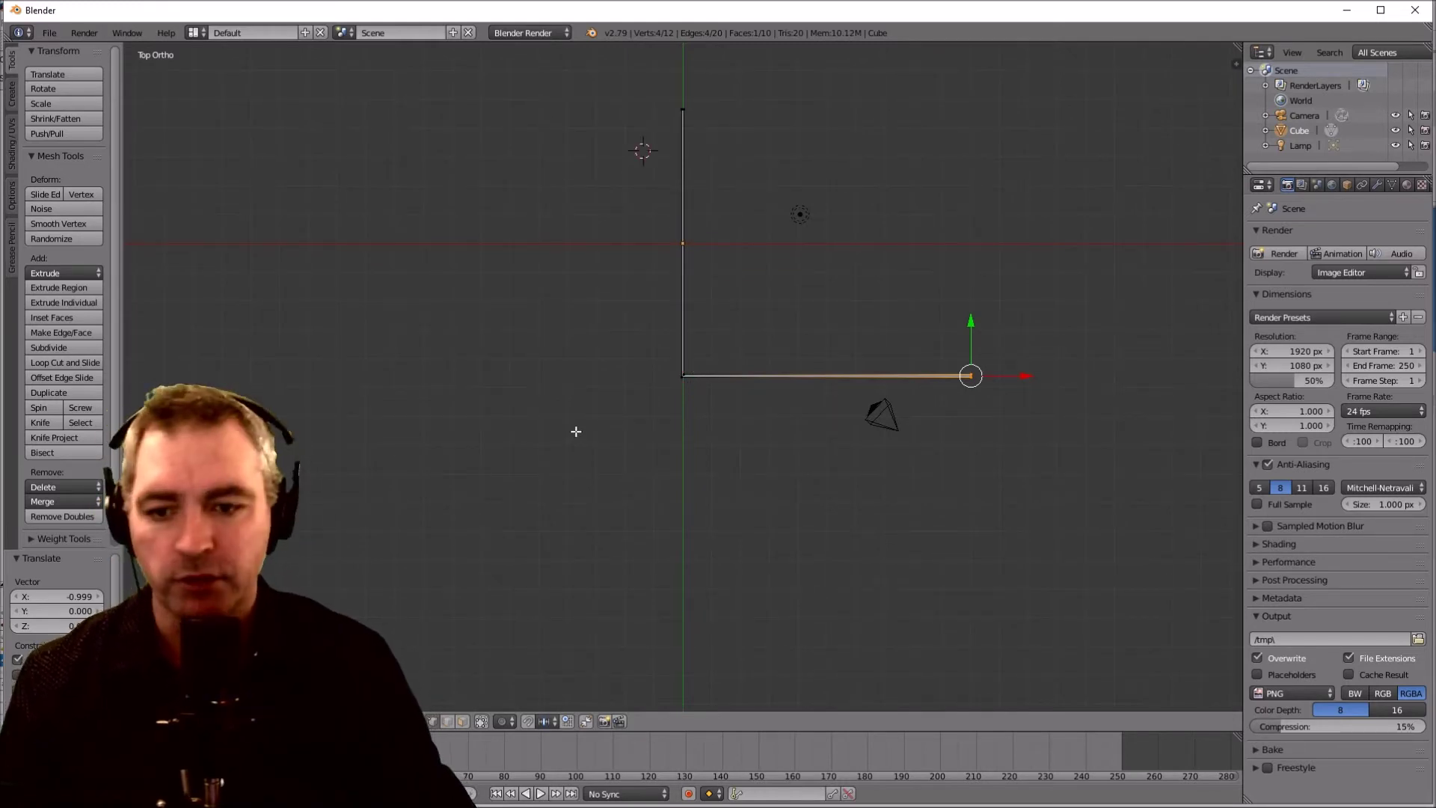
key(Tab)
scroll(744, 347, up, 1)
scroll(682, 288, down, 1)
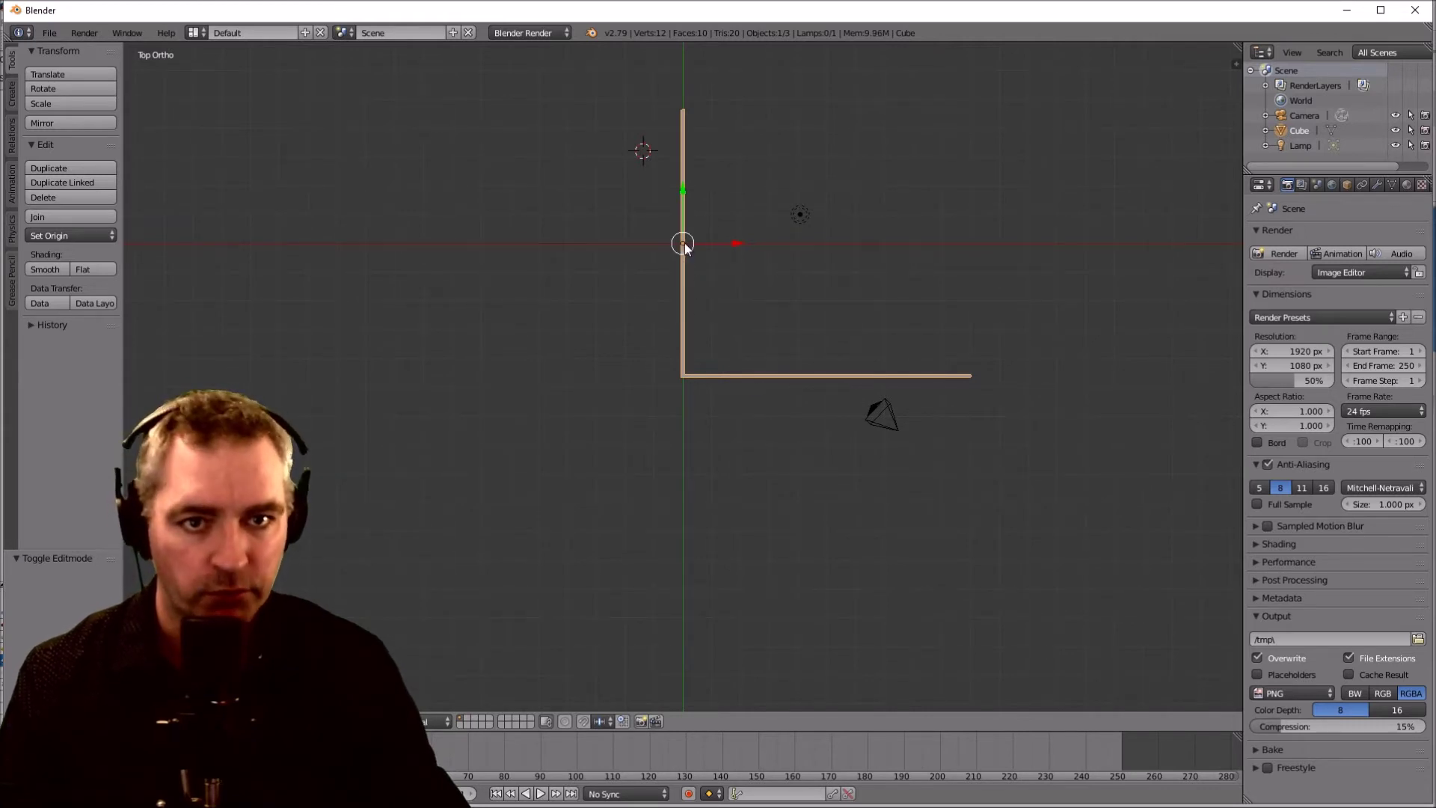
drag(681, 192, 685, 59)
scroll(684, 219, up, 6)
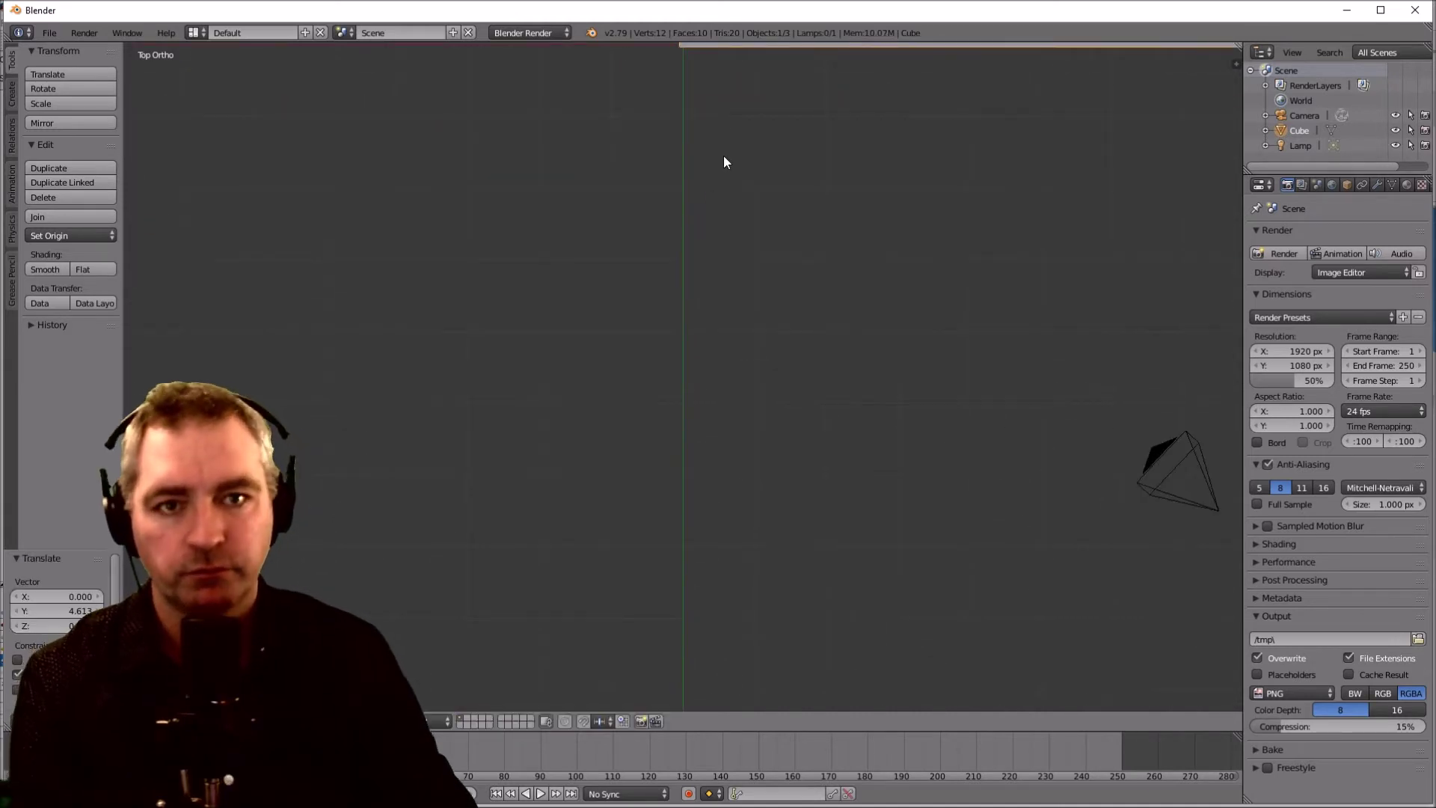
key(KP_Decimal)
scroll(568, 393, up, 1)
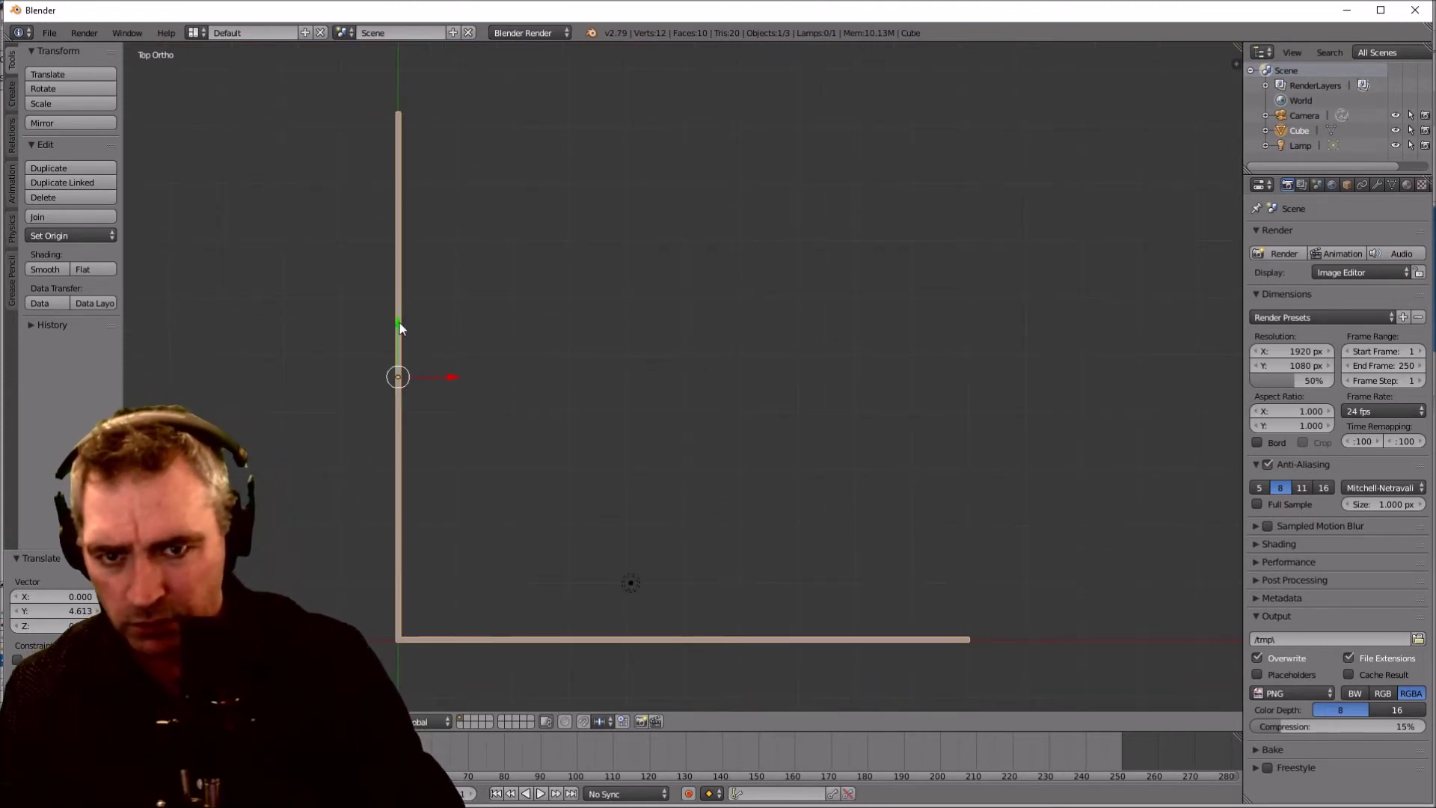
drag(398, 323, 398, 321)
drag(459, 374, 458, 379)
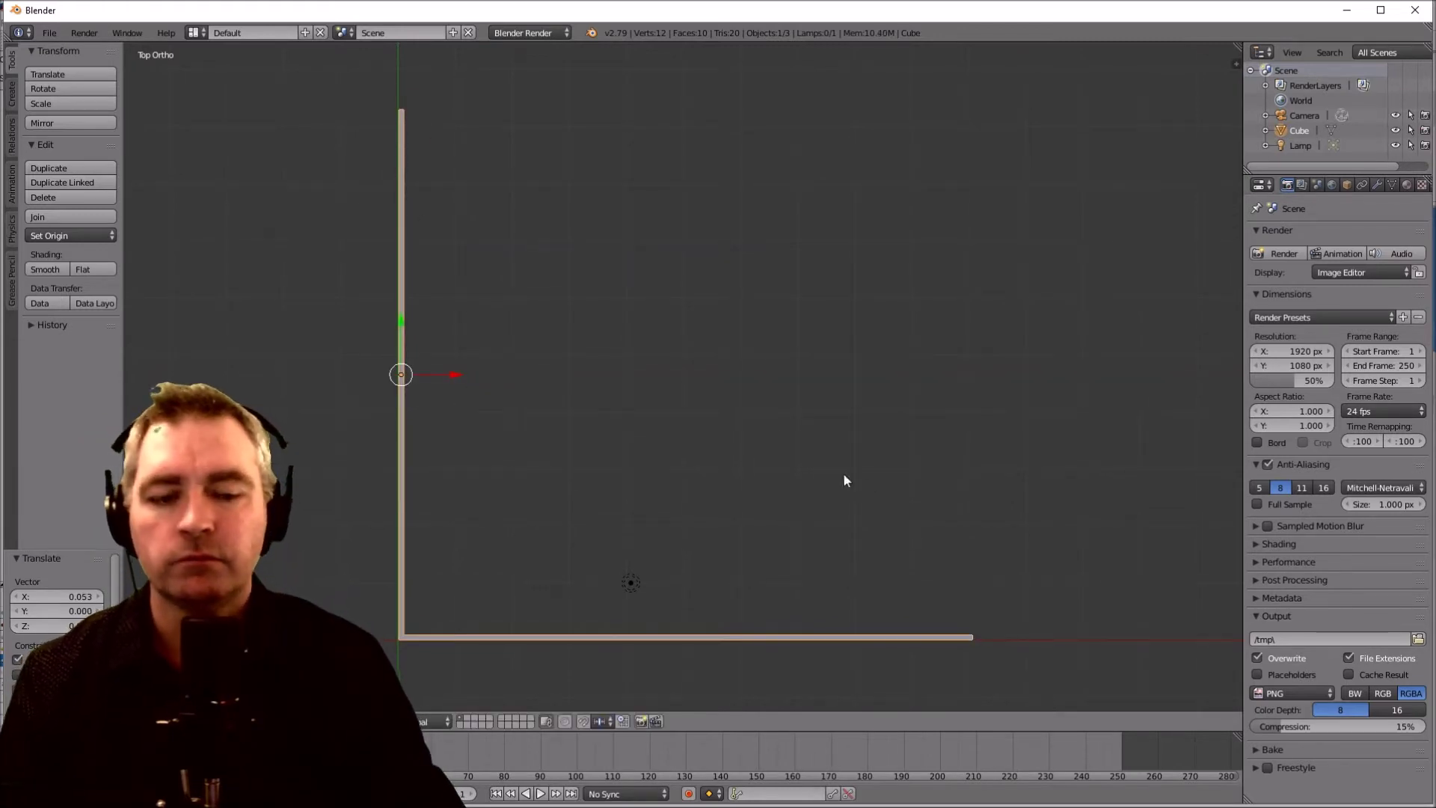
Step: In edit mode, shorten the leg running along X by moving its end vertices about -0.066 along X
key(Tab)
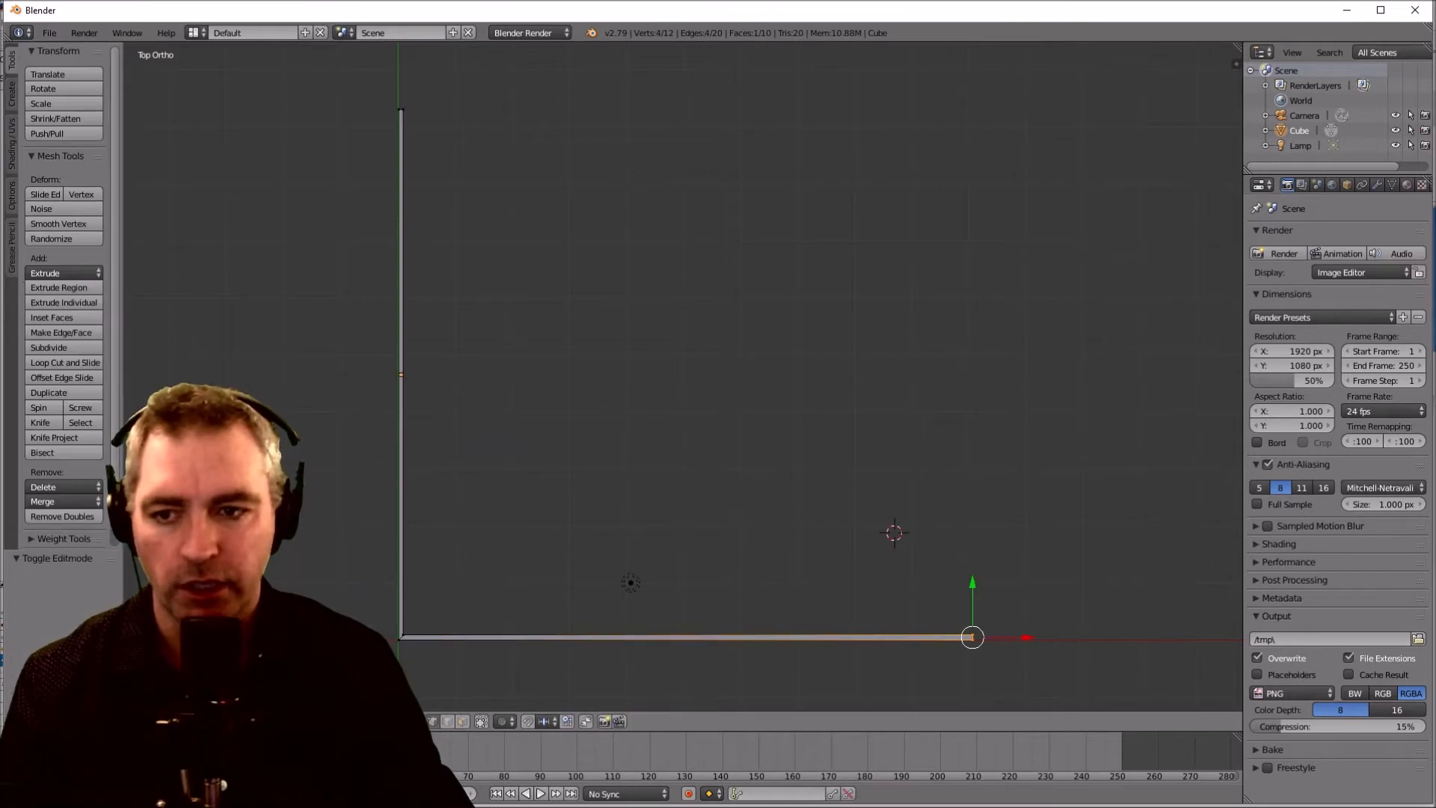
scroll(1002, 631, up, 3)
scroll(1017, 637, down, 3)
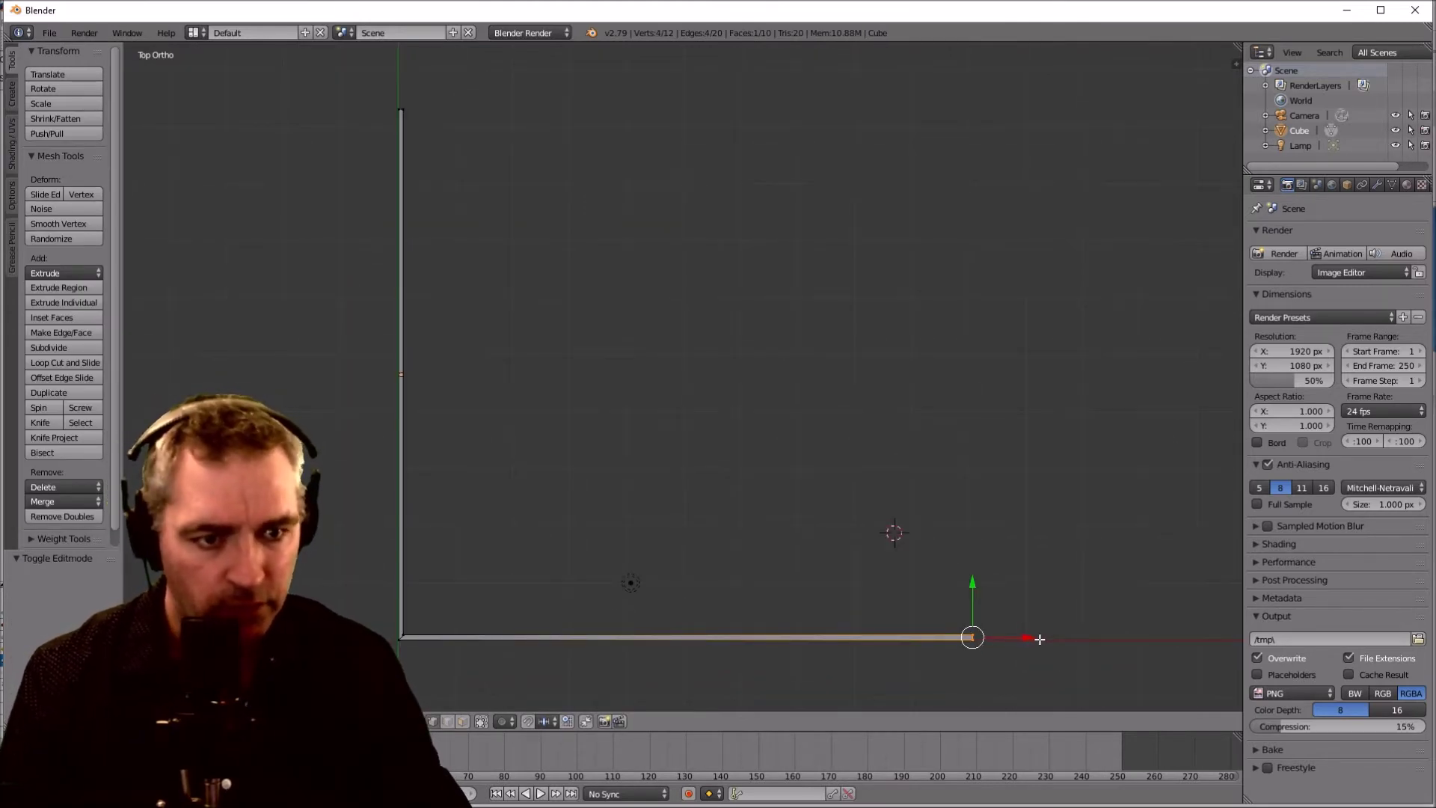
drag(1029, 638, 1023, 638)
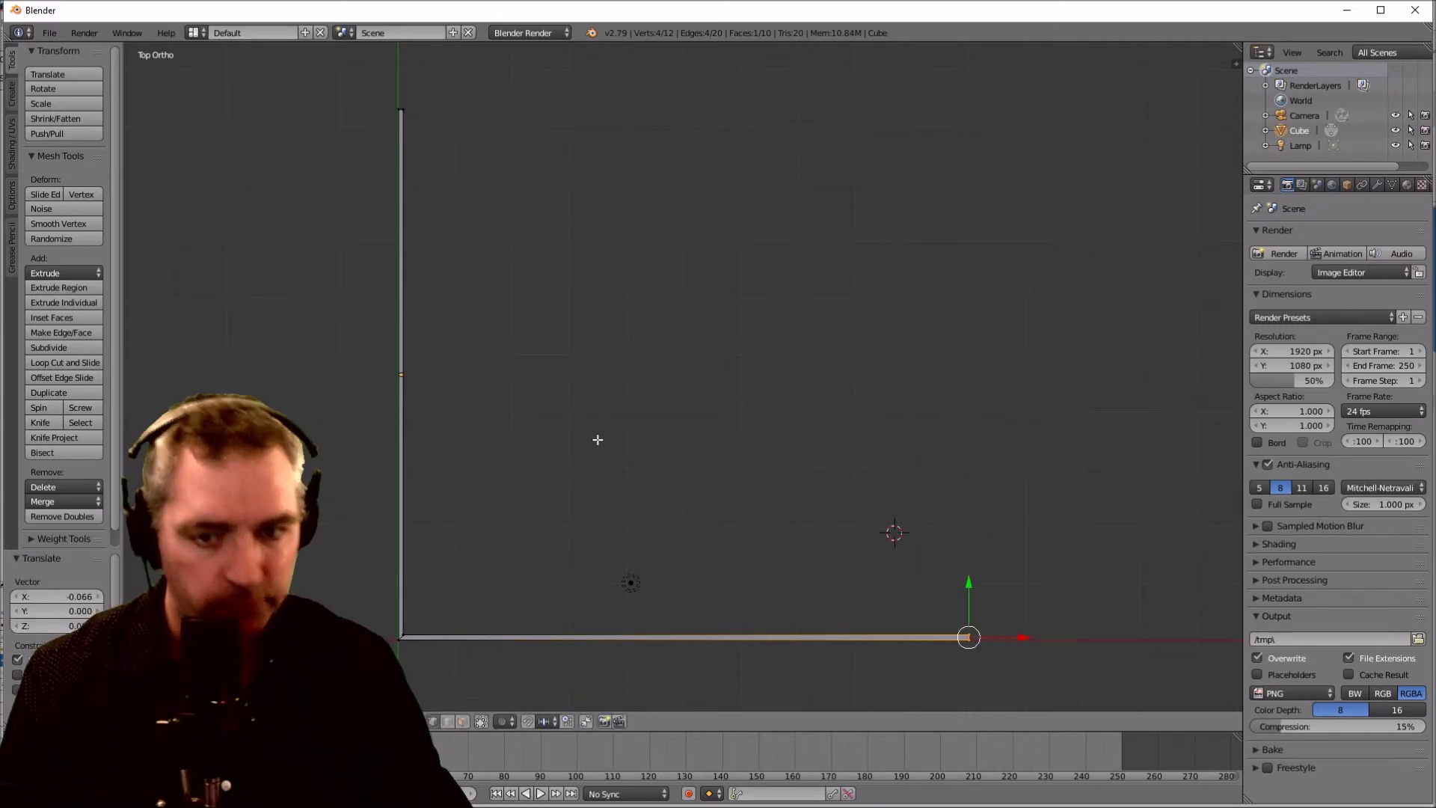
Step: Select the end vertices of the leg running along Y, move them about -0.315 and 0.973 along Y, and return to object mode
key(a)
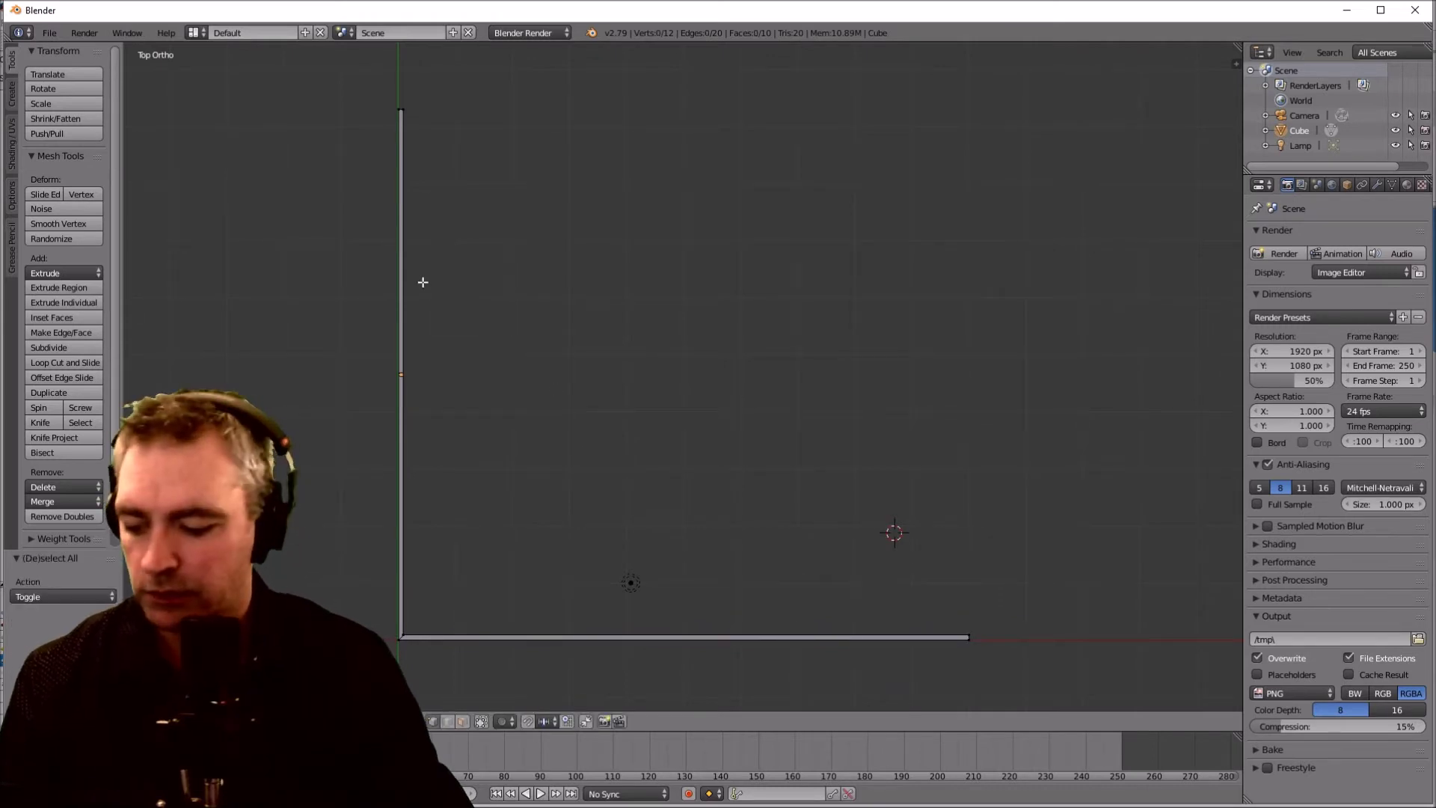
drag(362, 90, 442, 131)
drag(402, 56, 402, 74)
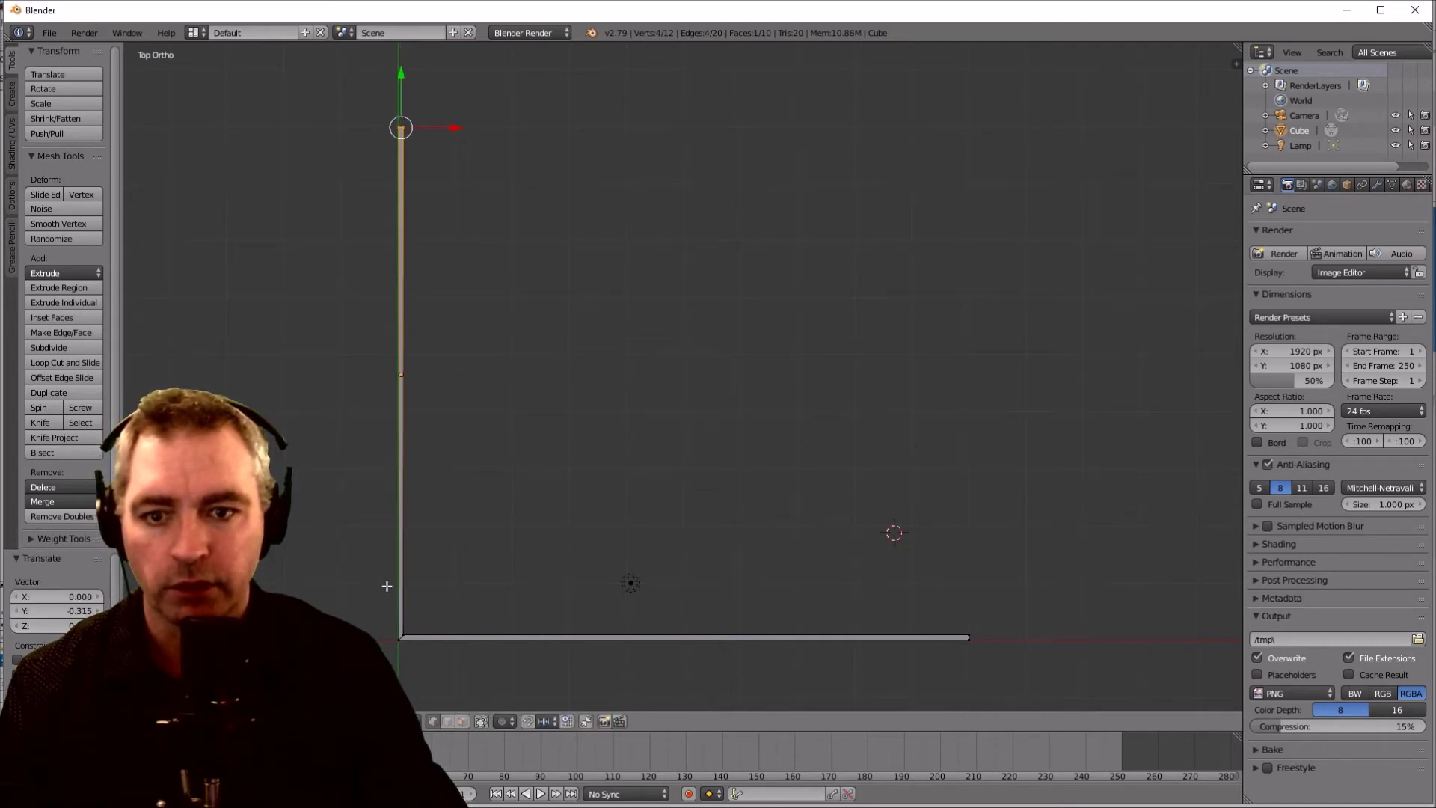
drag(402, 75, 401, 23)
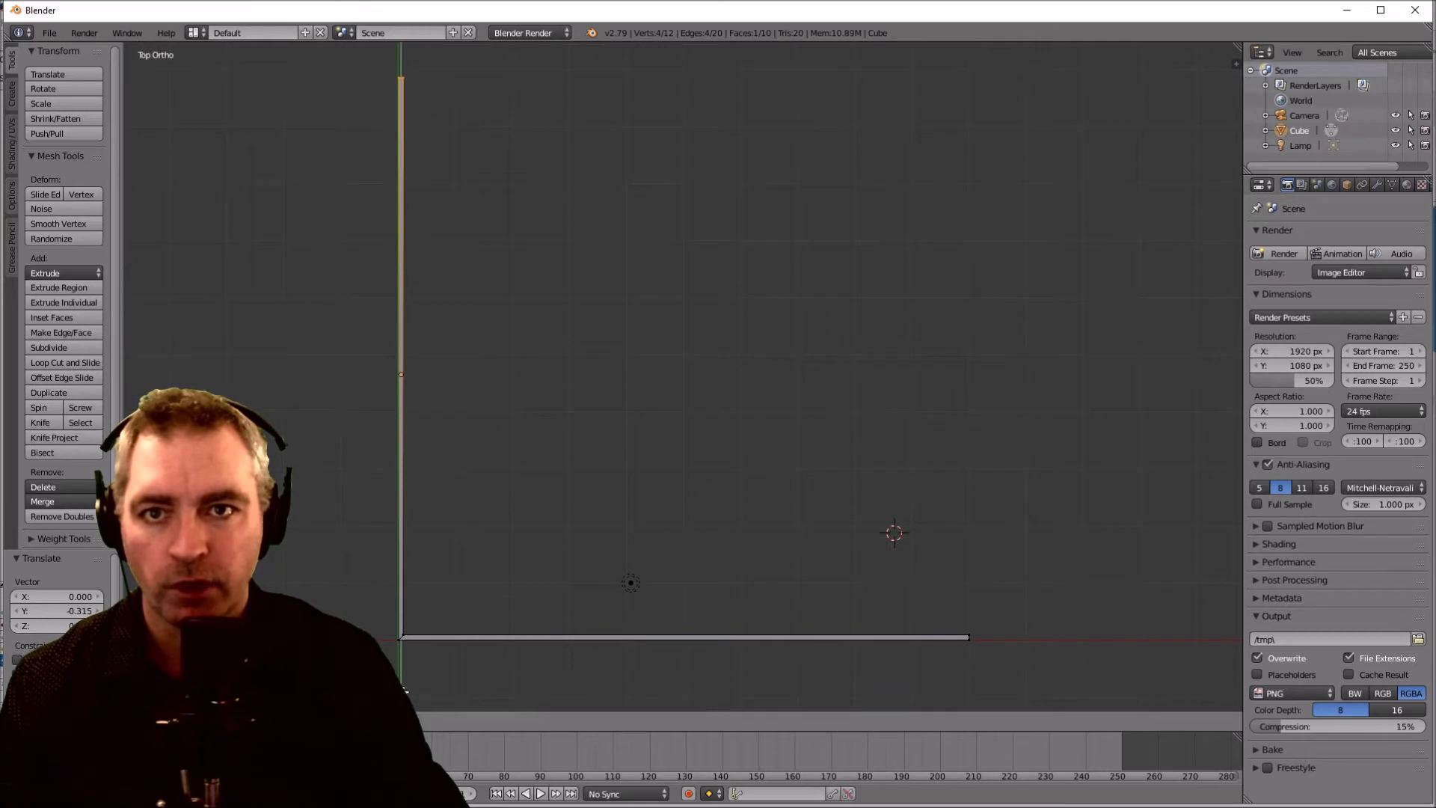
drag(404, 683, 404, 682)
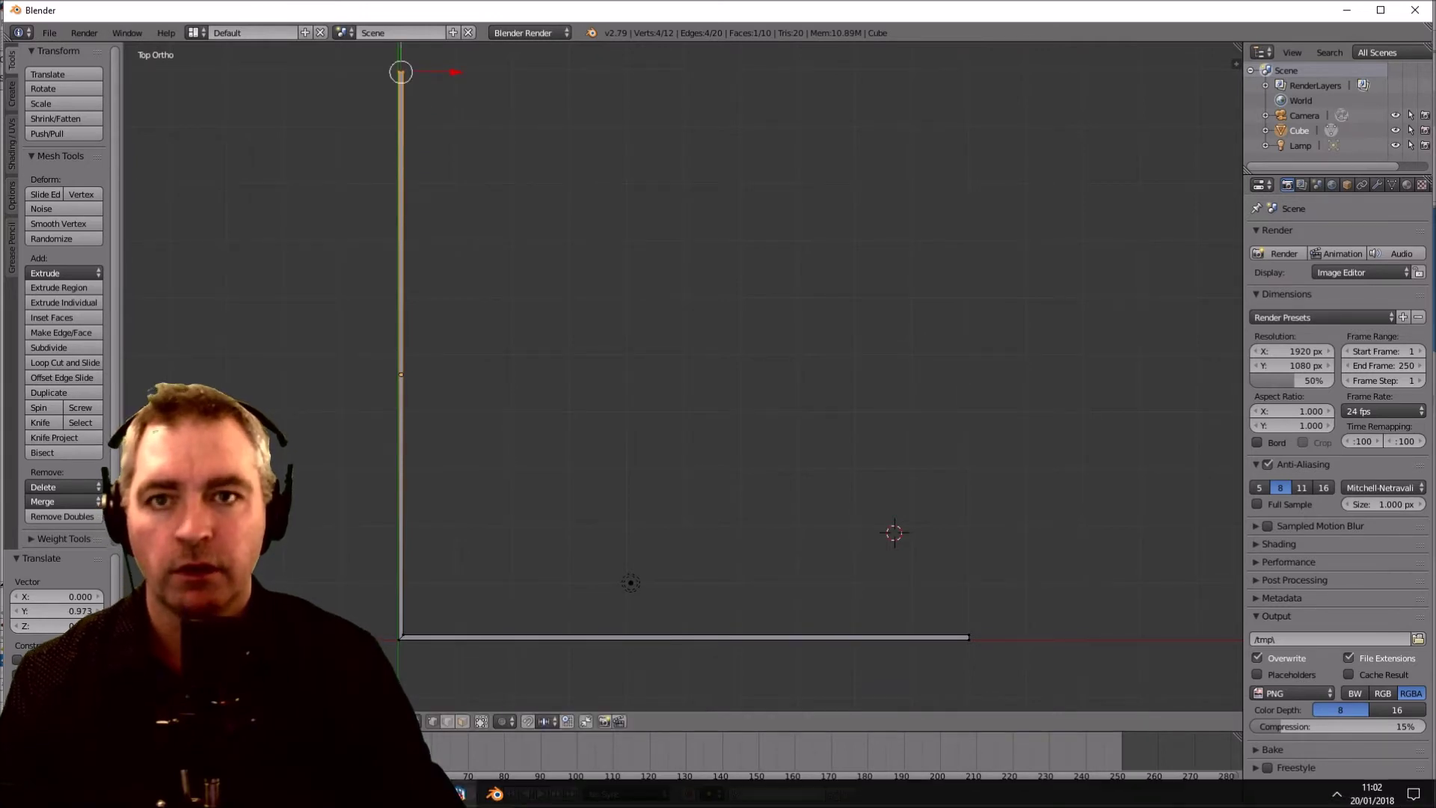
scroll(658, 587, down, 3)
click(694, 422)
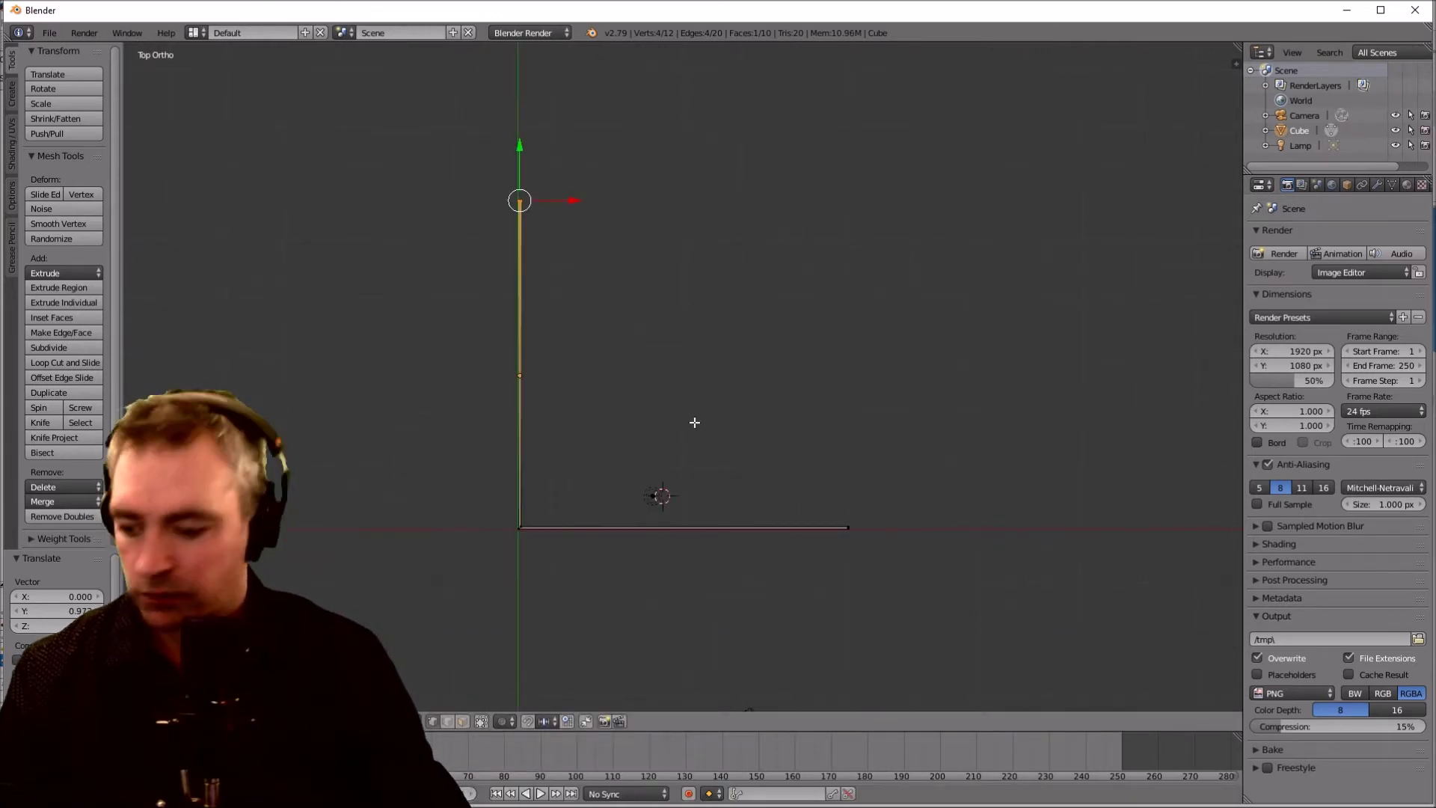
key(Tab)
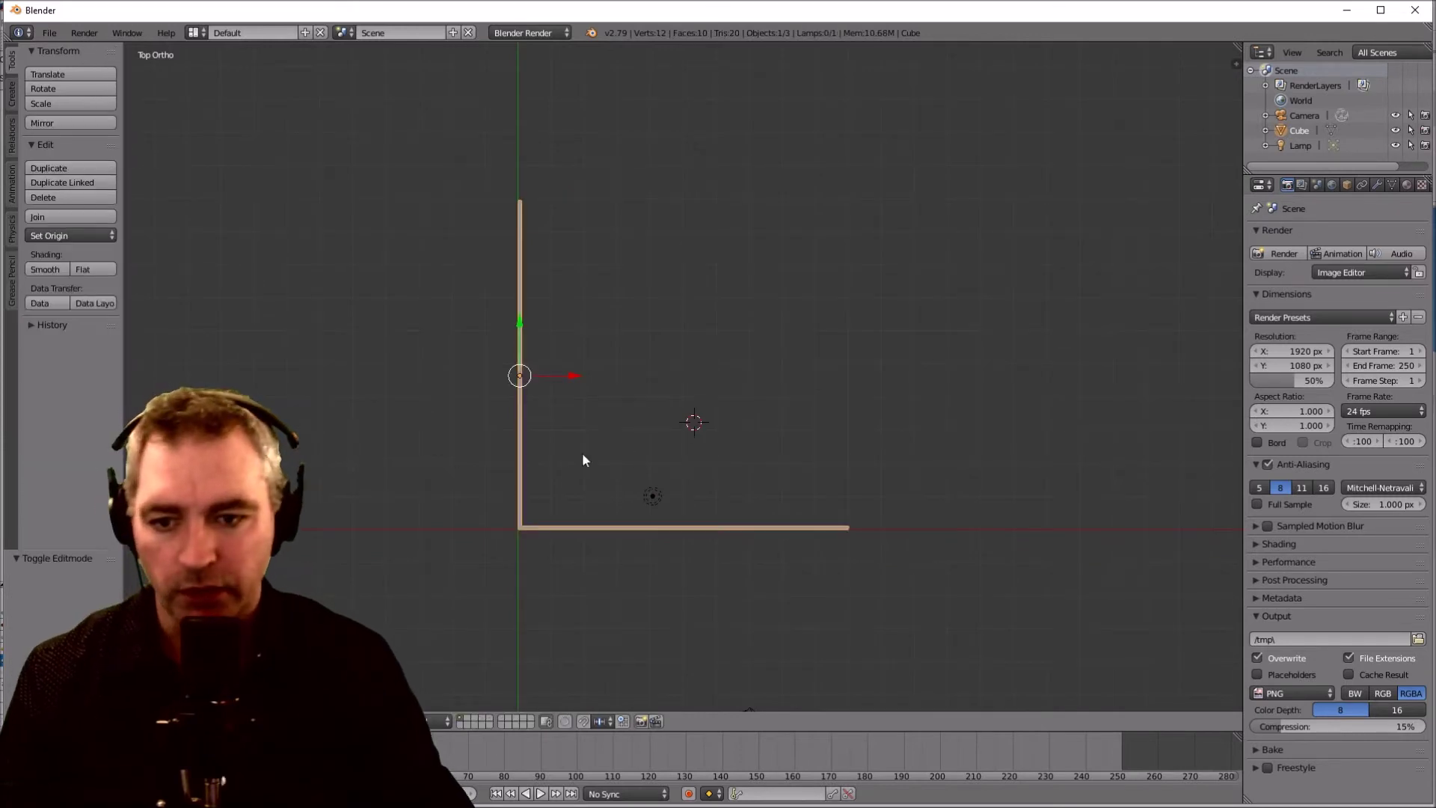
Step: Enable Z Transparency on the L-shaped panel's material and set its alpha to 0.25
middle_drag(625, 454, 513, 506)
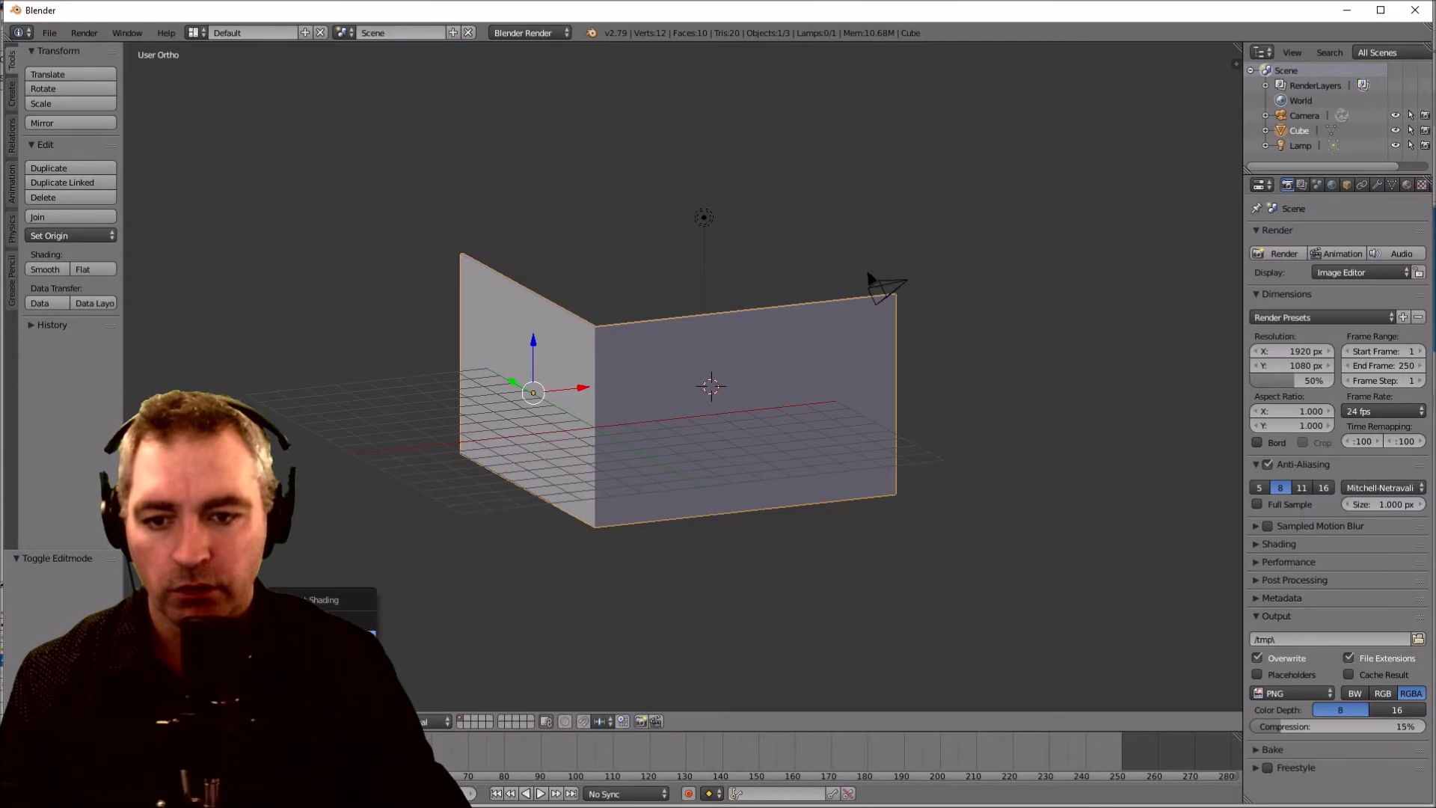
key(shift+z)
middle_drag(619, 453, 384, 536)
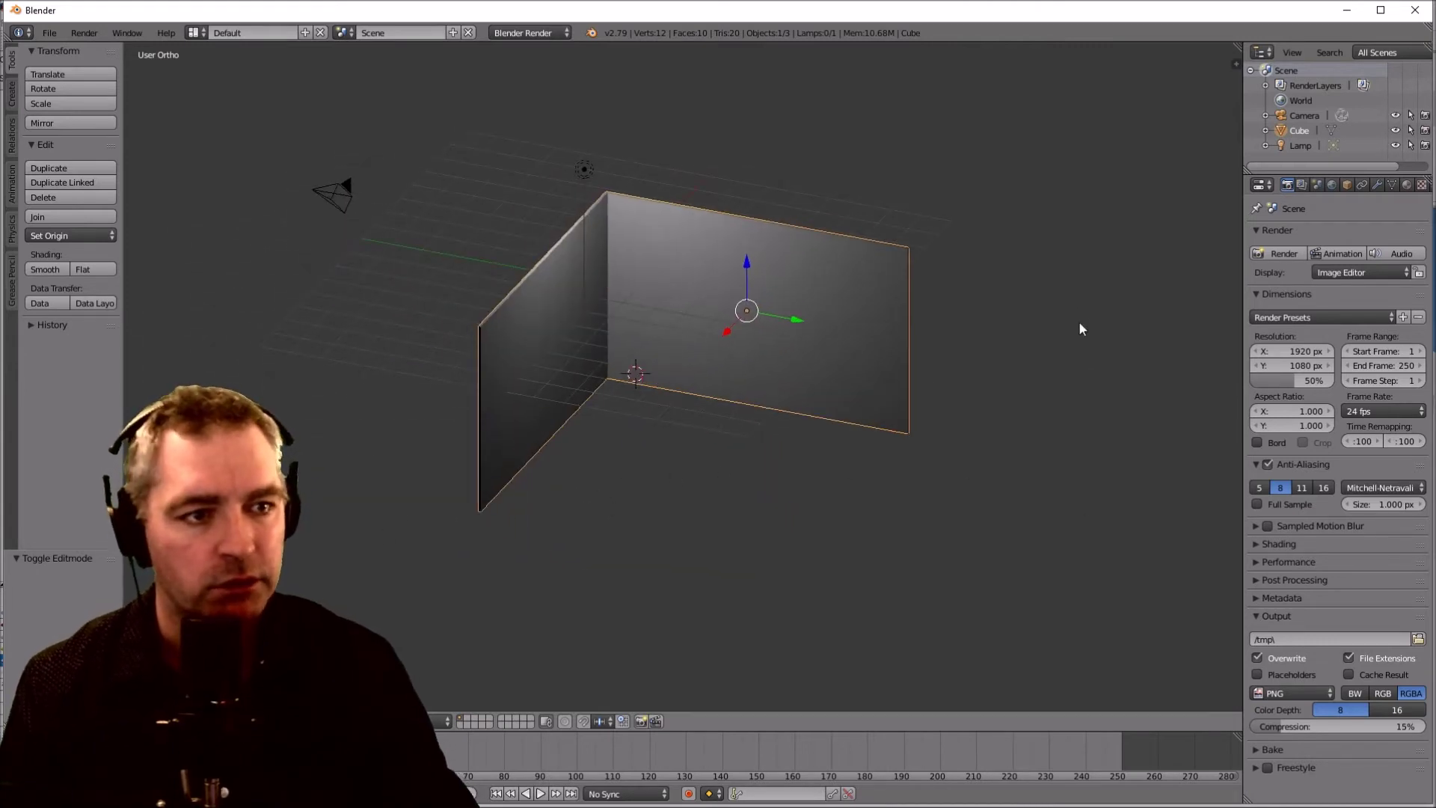
click(1407, 184)
scroll(1107, 362, up, 1)
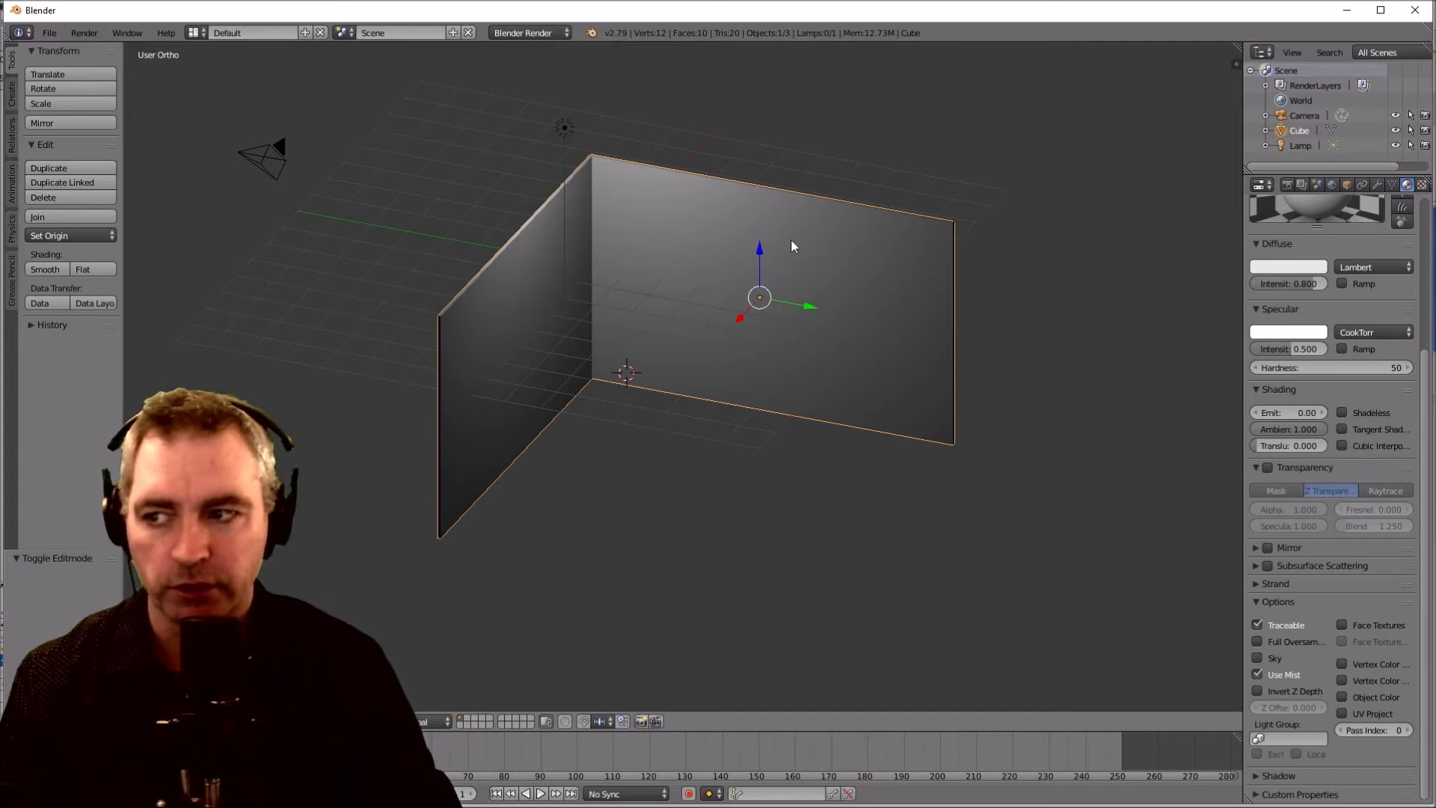
drag(1243, 359, 1045, 351)
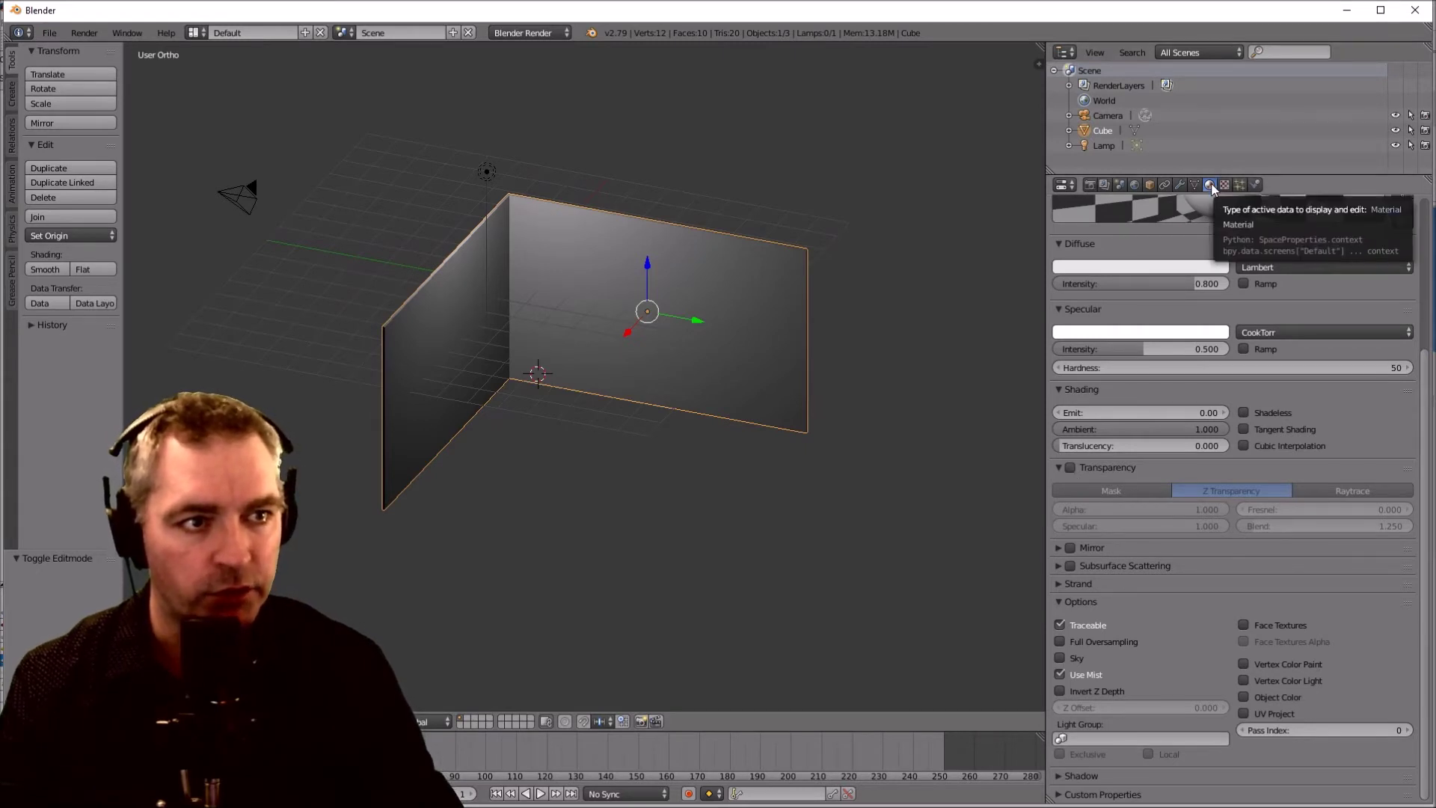
click(1070, 468)
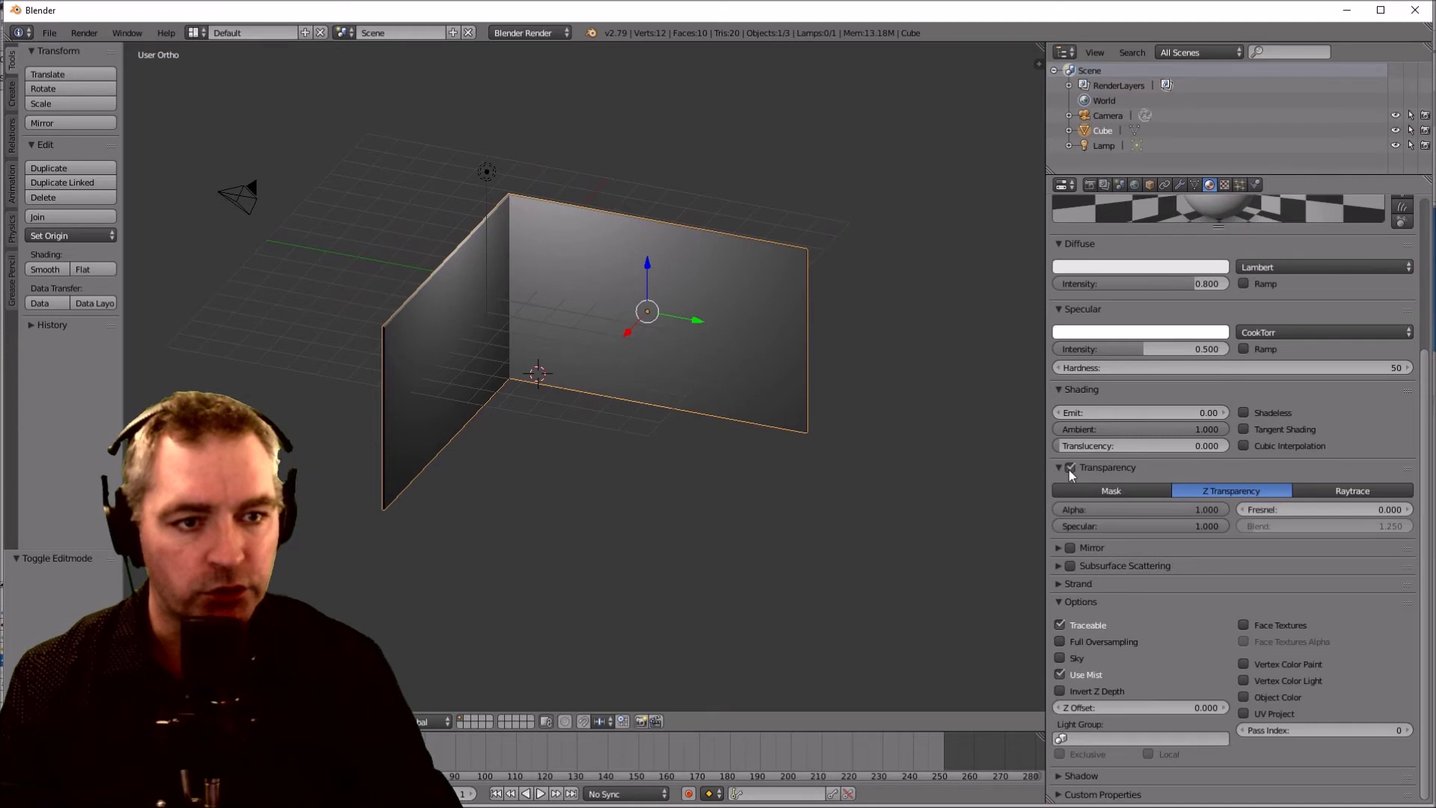
click(1184, 510)
text(.2)
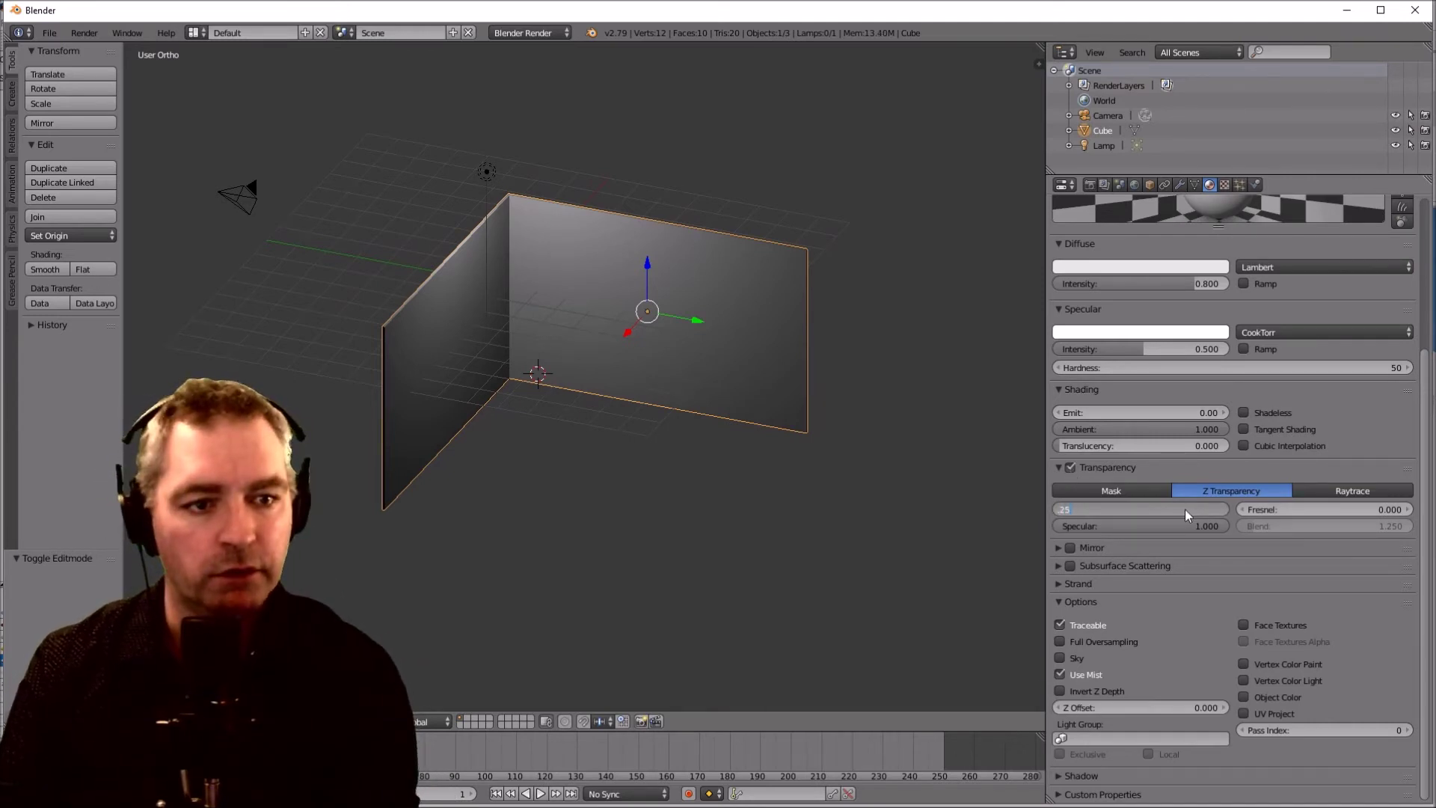
text(5)
key(Return)
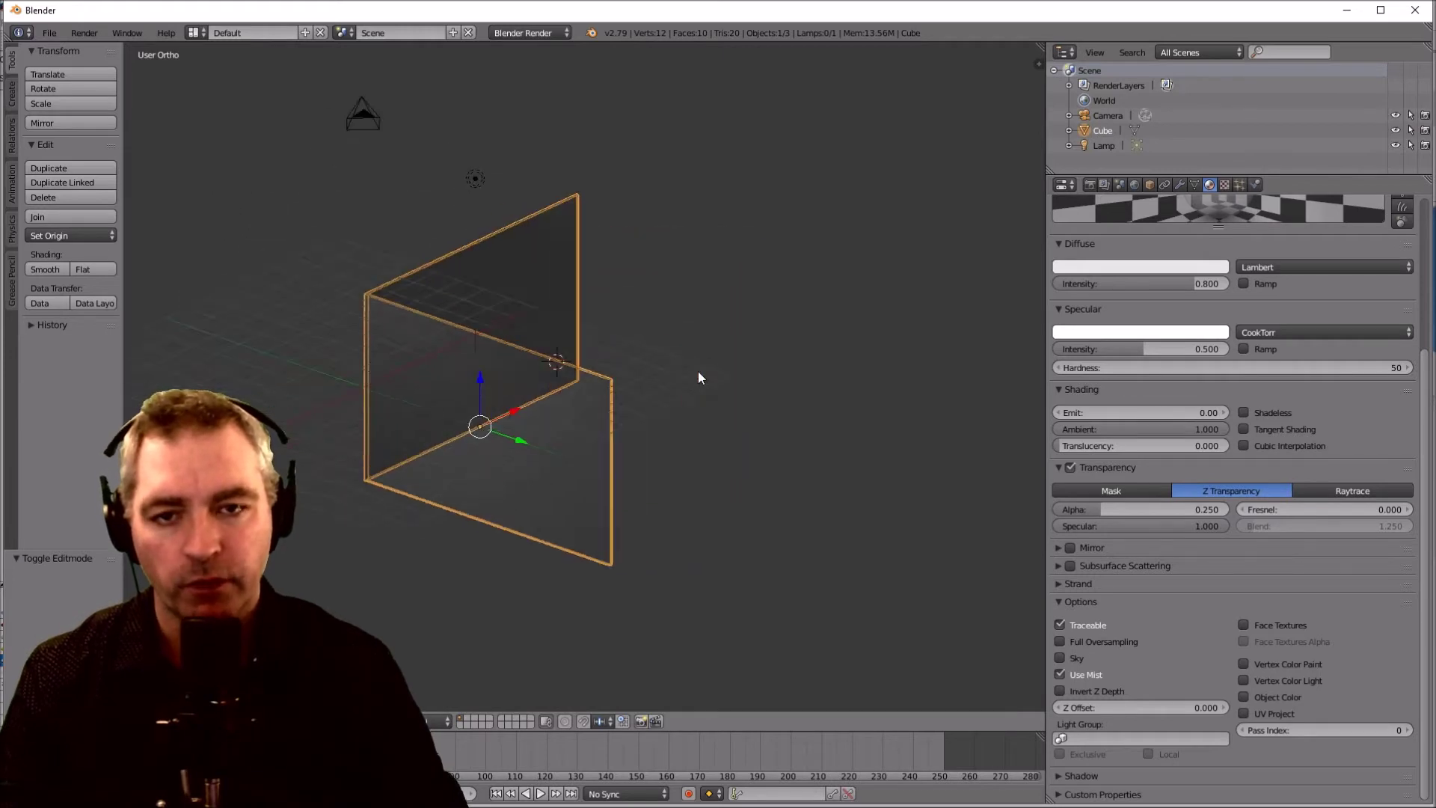
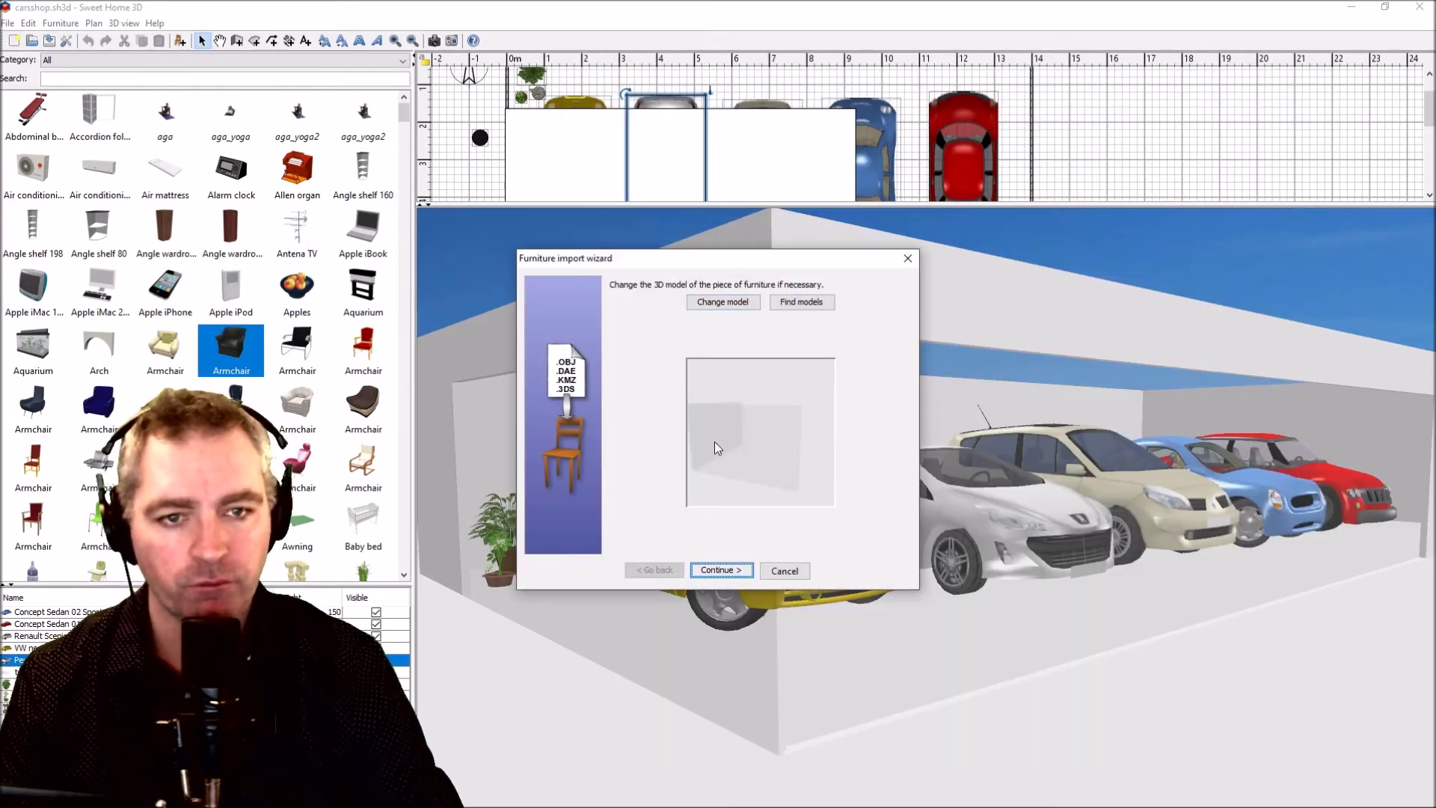
Step: In Sweet Home 3D, finish importing cornerWindow as a door or window in the Doors and windows category, keeping its orientation and size
click(721, 569)
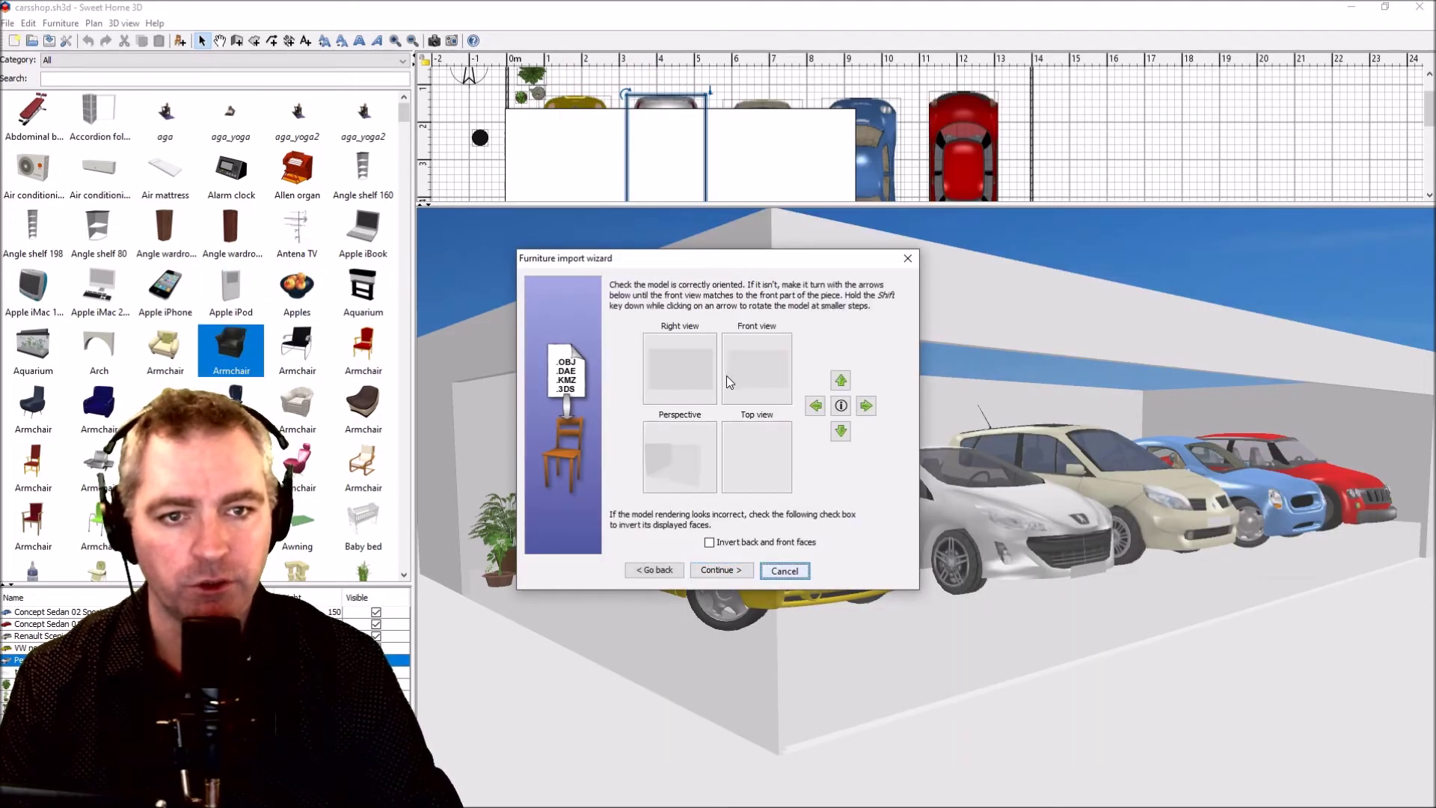
click(729, 569)
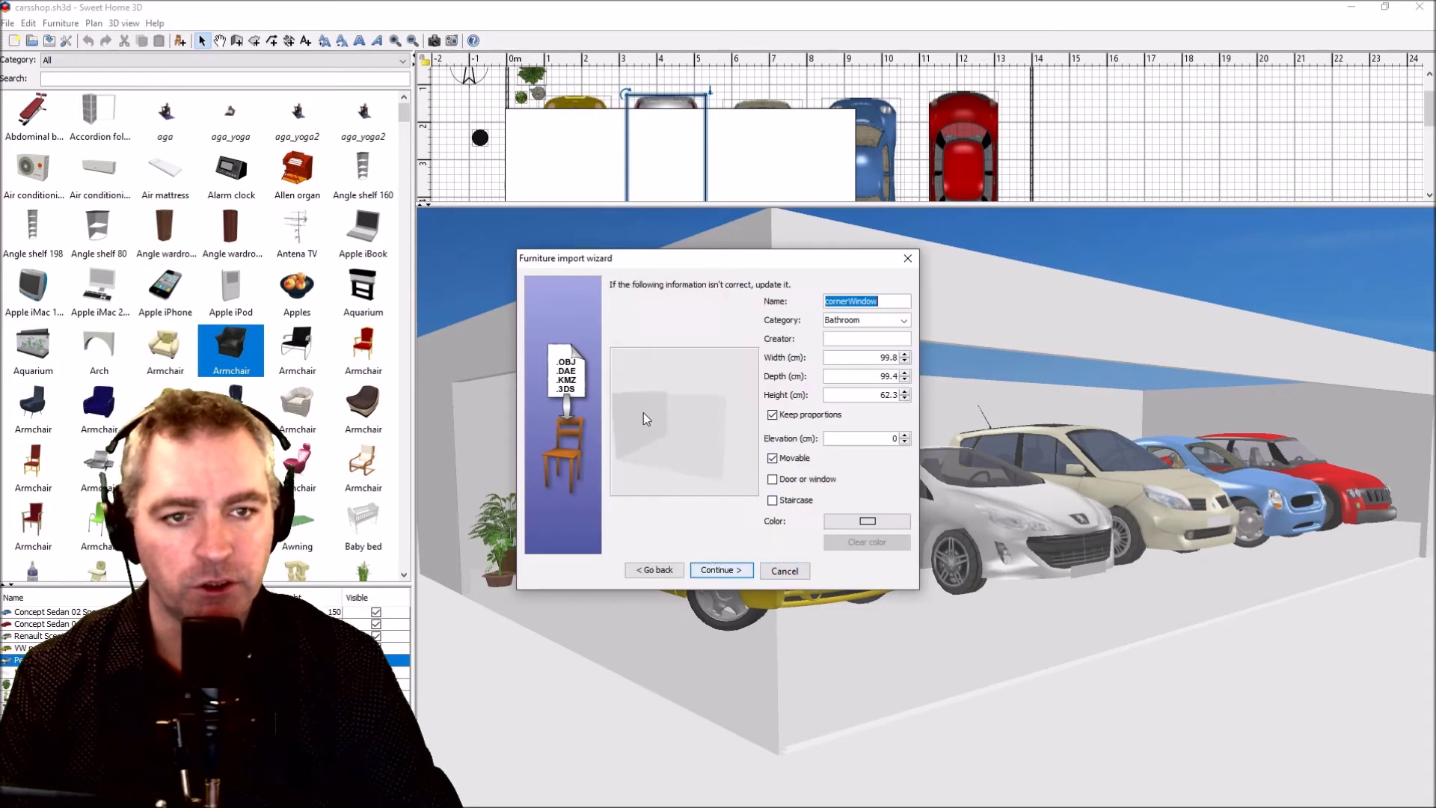
click(773, 480)
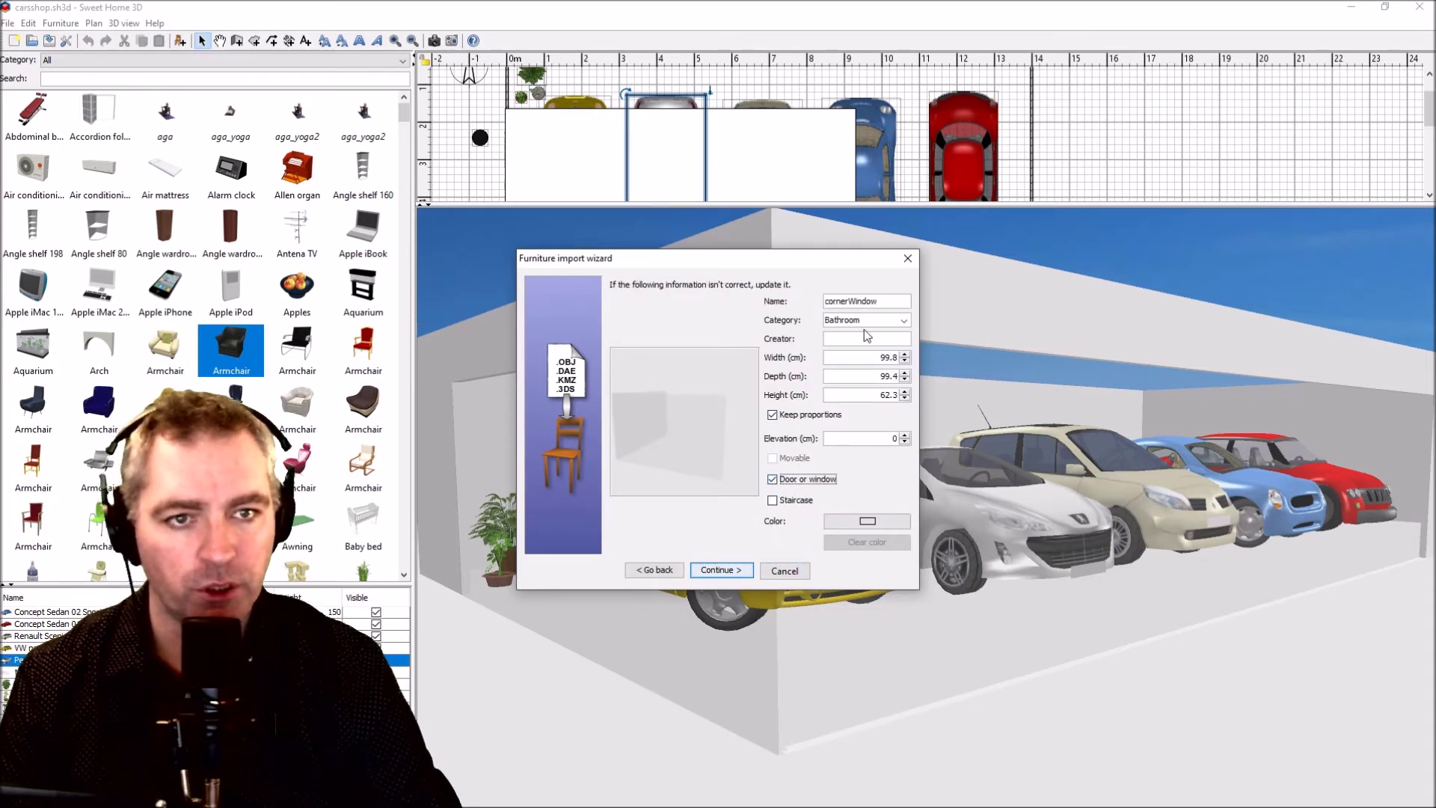
click(902, 320)
click(858, 370)
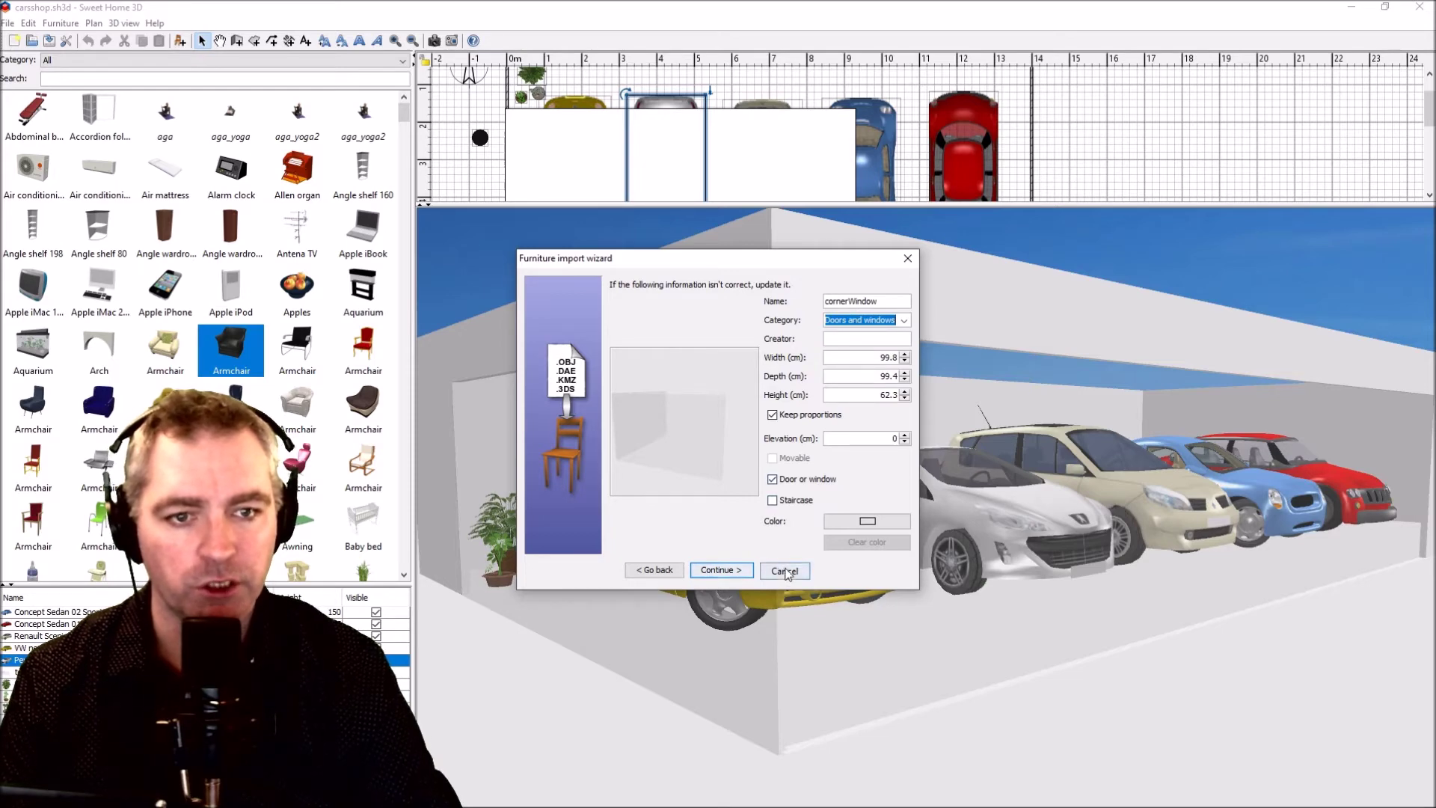
click(732, 573)
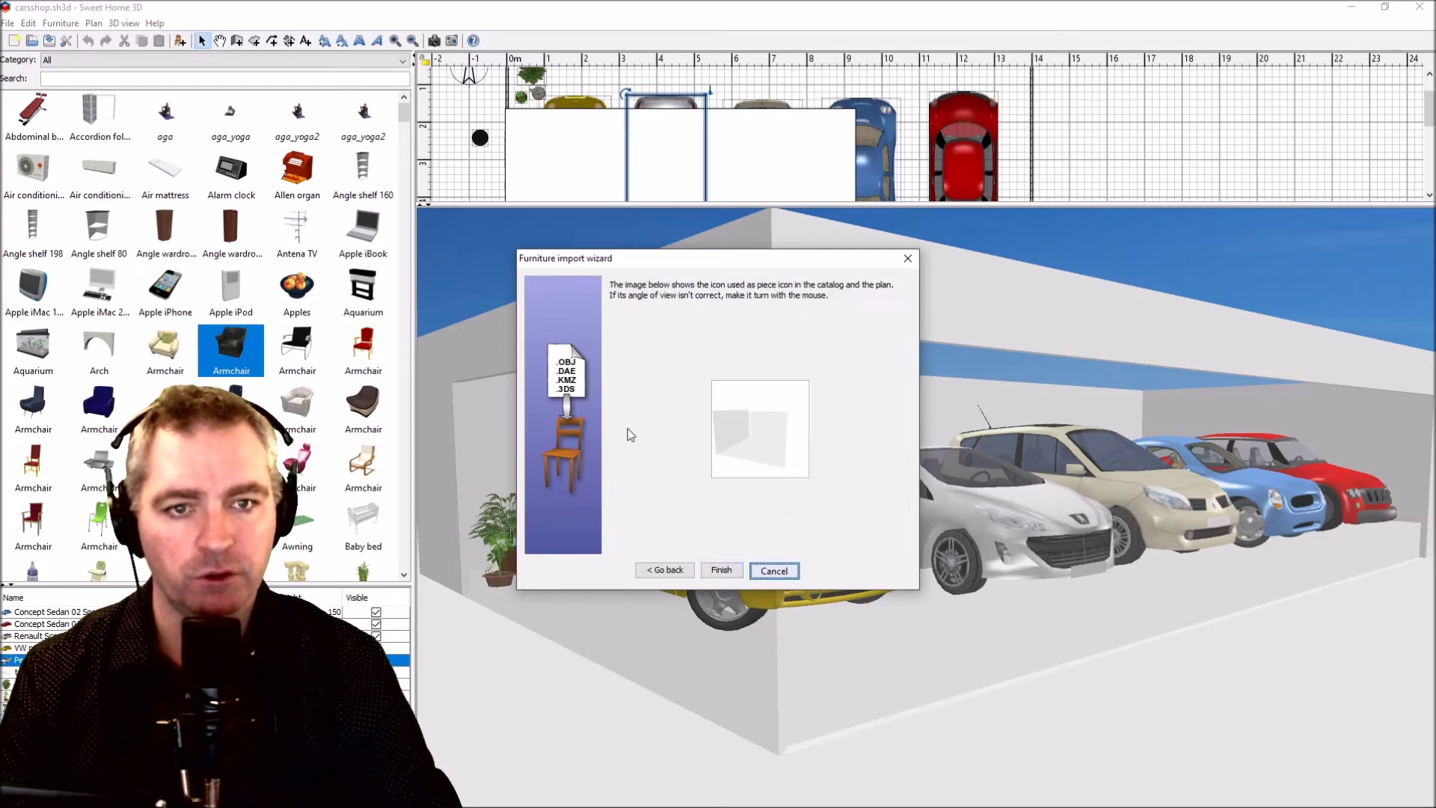
click(720, 572)
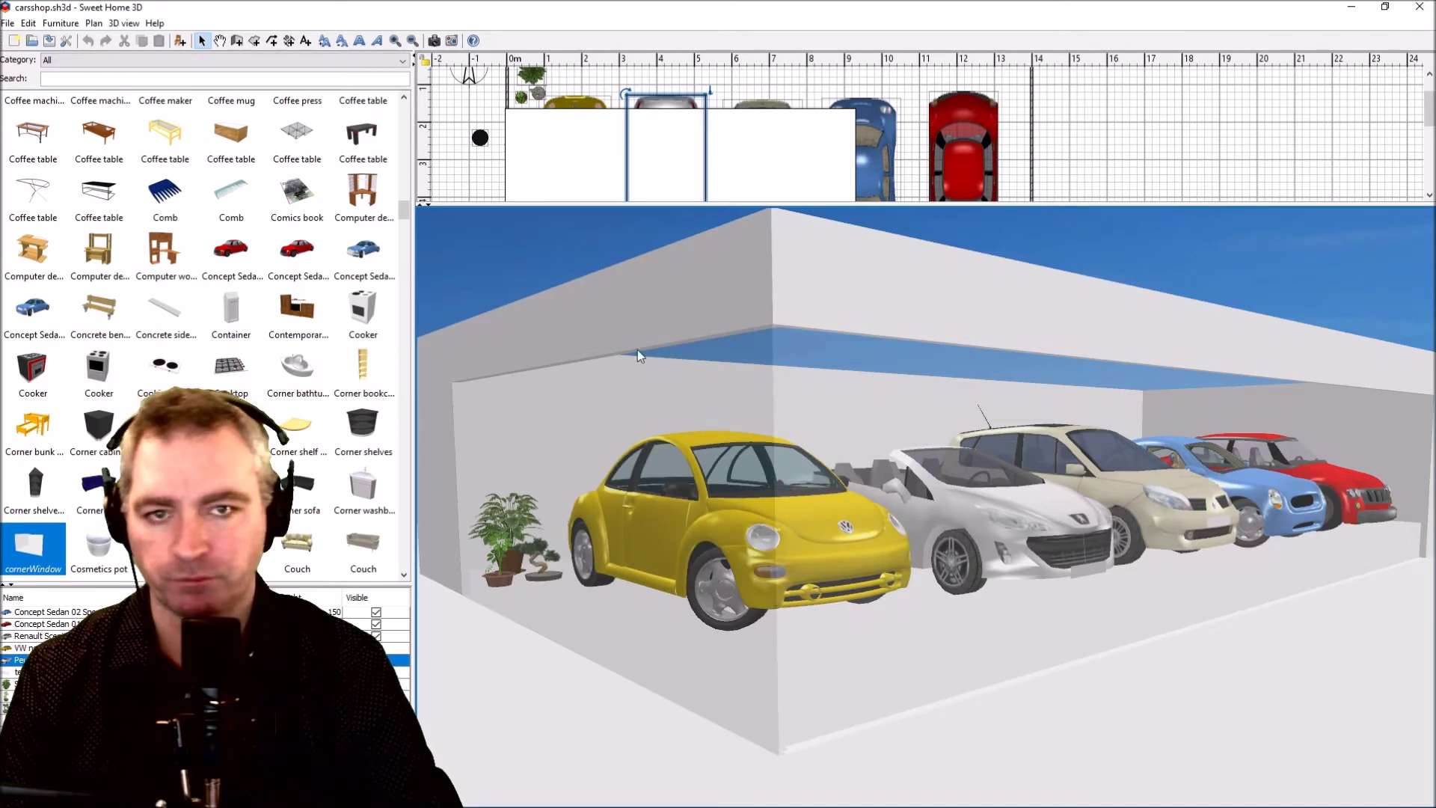
Step: Delete the existing corner glass piece from the showroom plan and enlarge the plan area
click(783, 141)
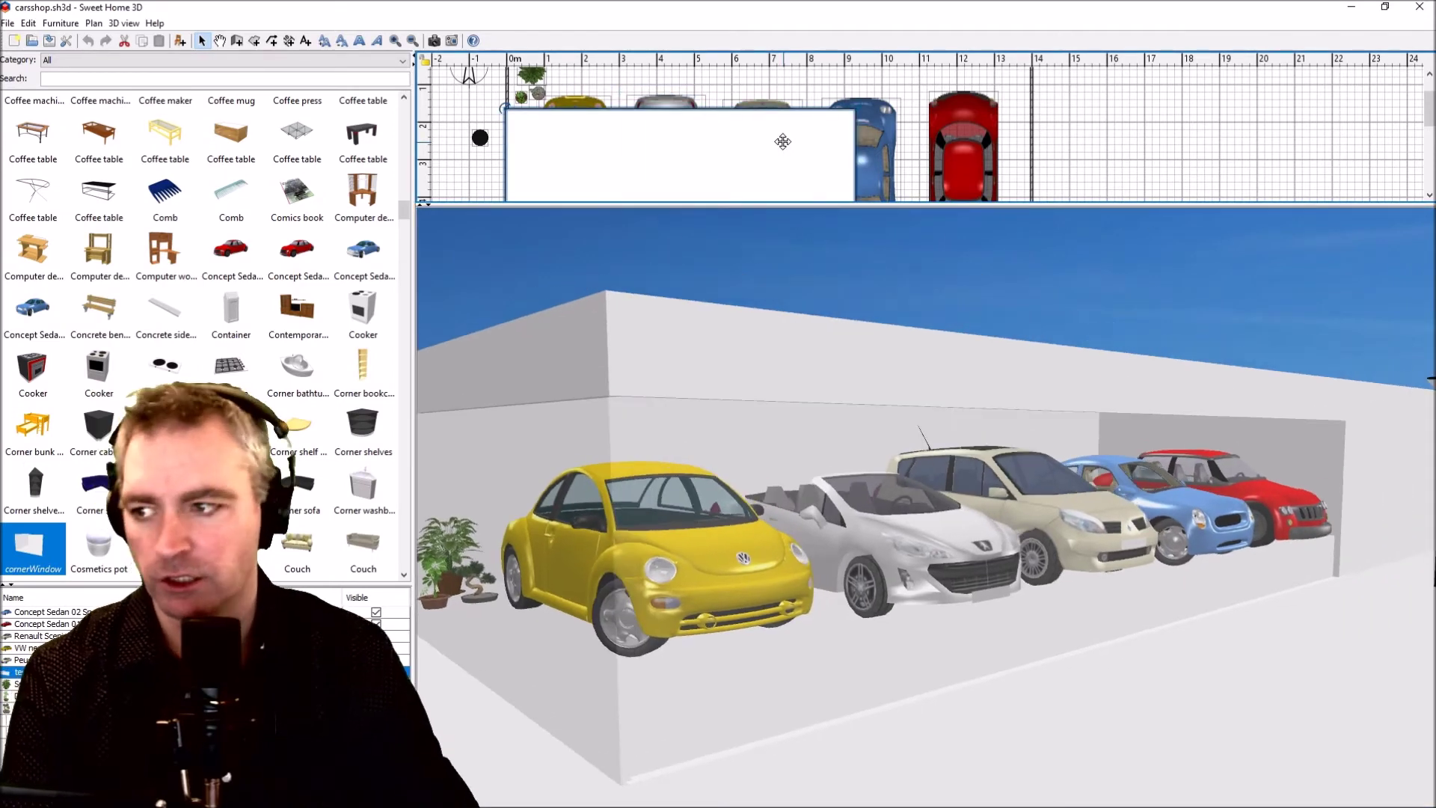
key(Delete)
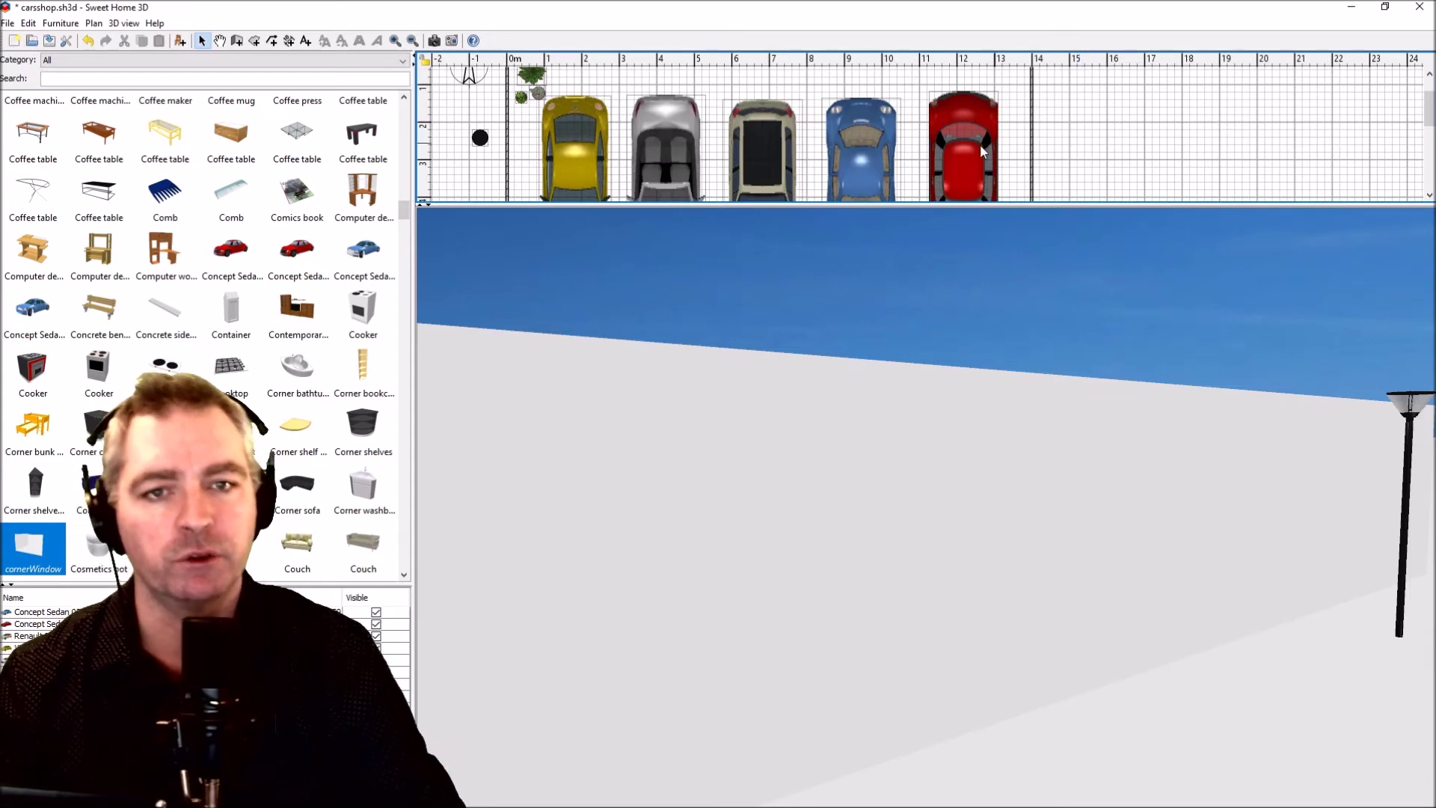
drag(792, 430, 853, 438)
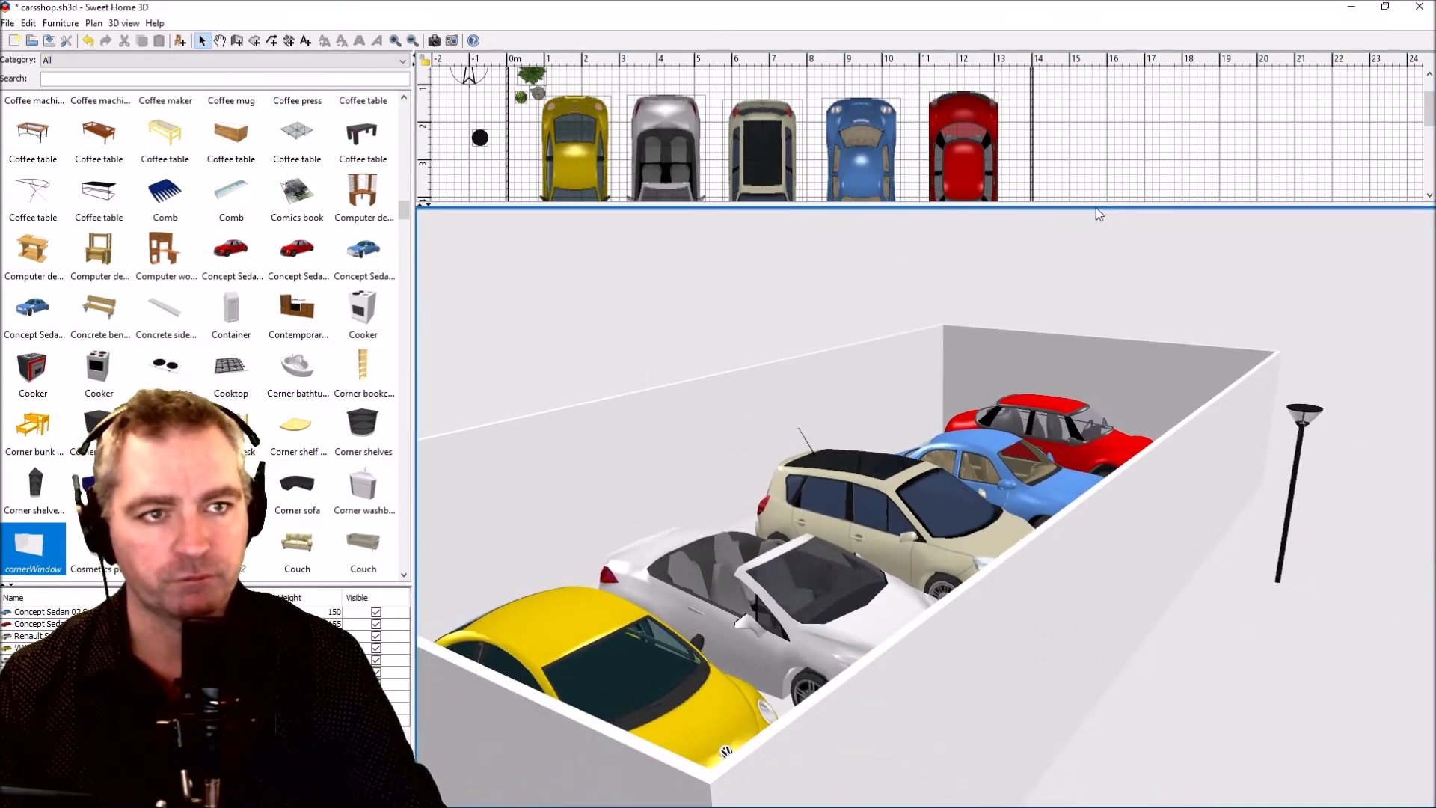
drag(1095, 207, 972, 404)
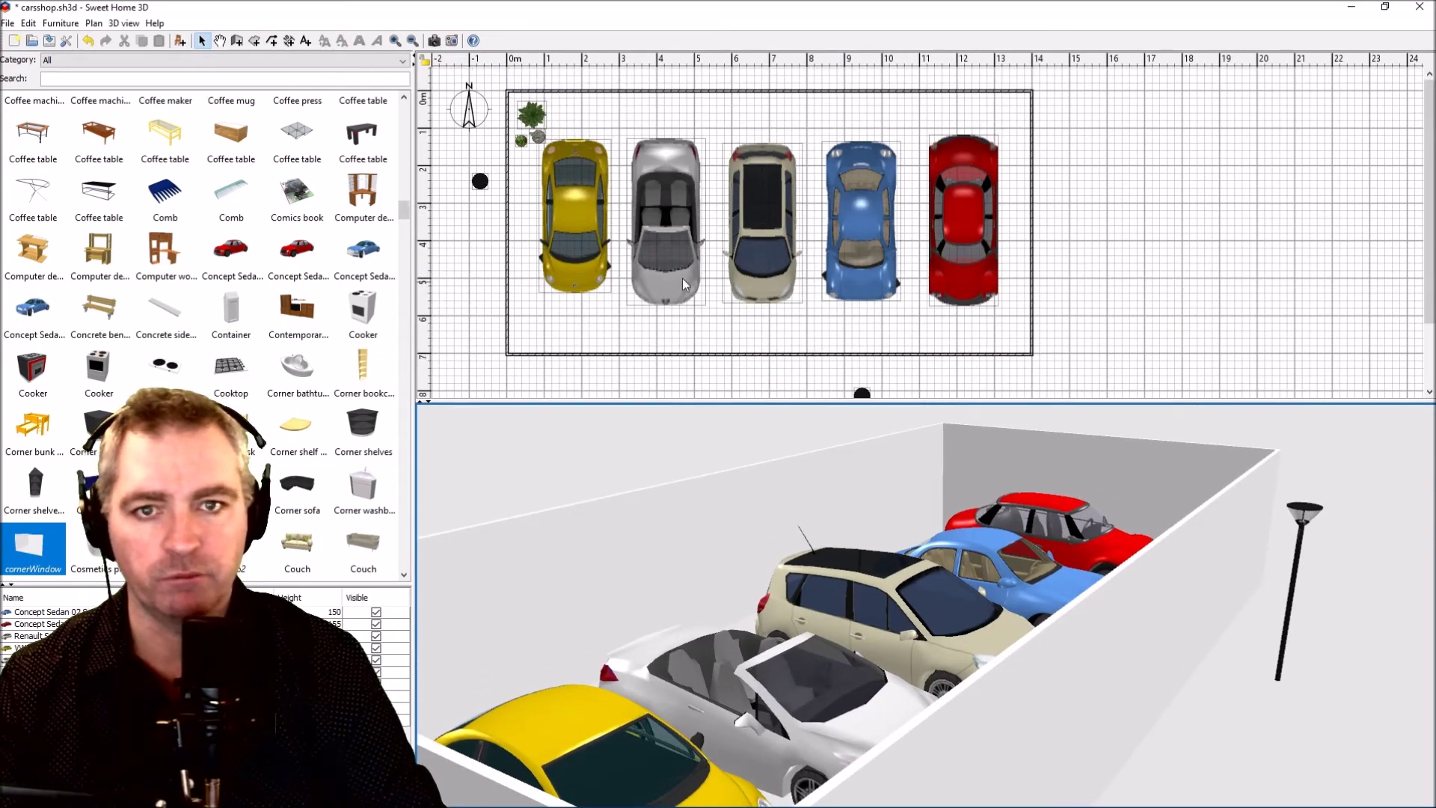
Step: Examine the showroom's walls one by one in the plan and the 3D view
click(619, 92)
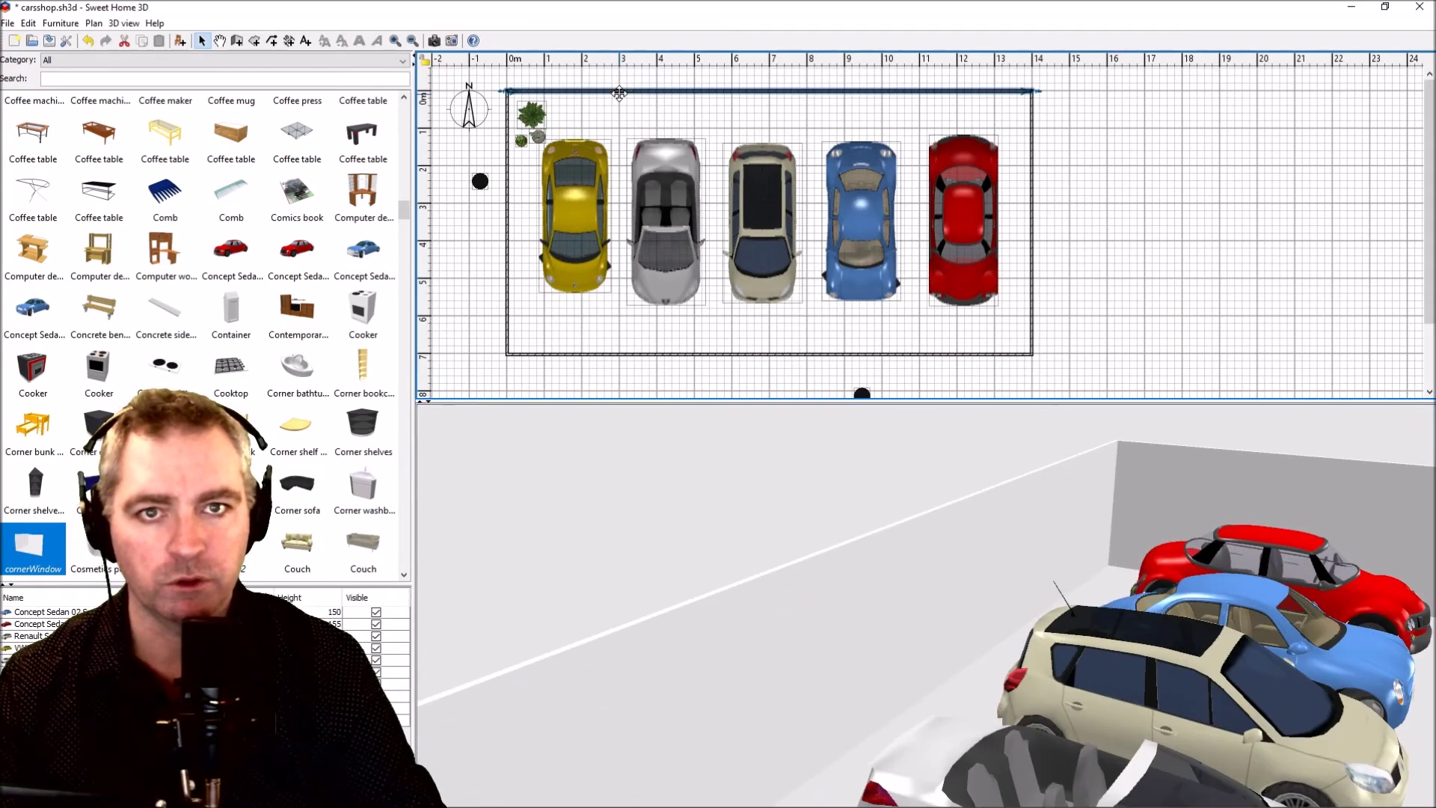
click(1030, 210)
click(848, 354)
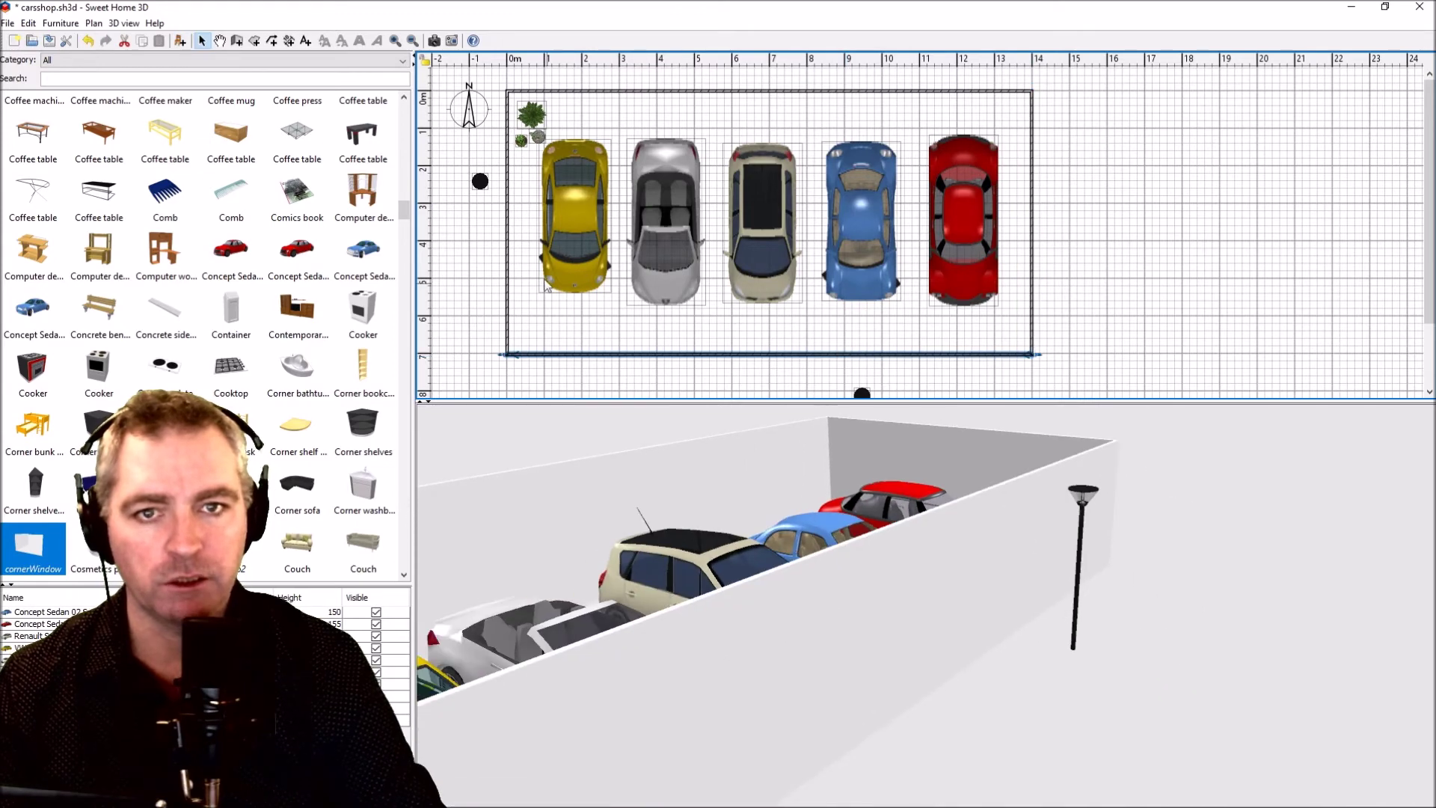
click(508, 246)
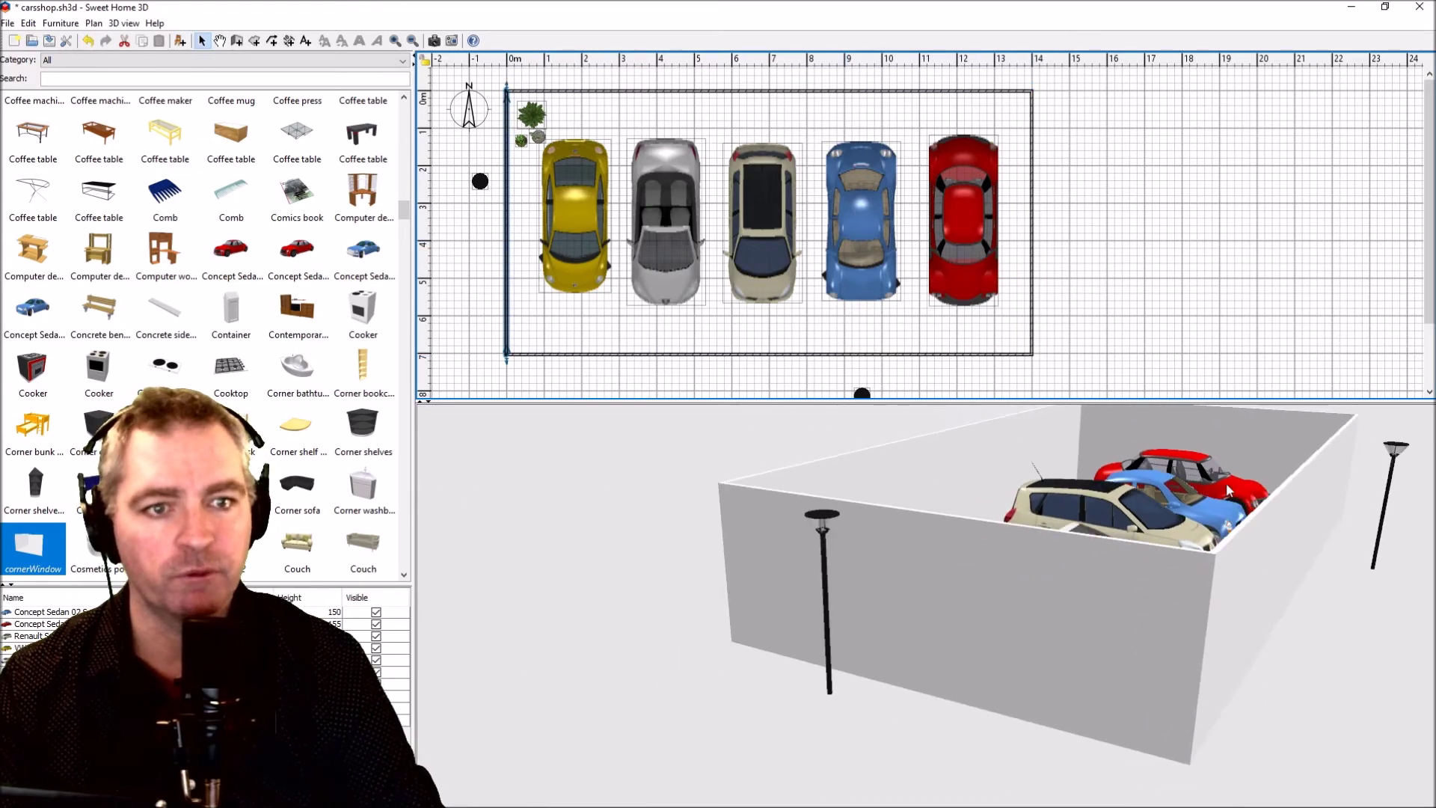
key(ctrl+shift+a)
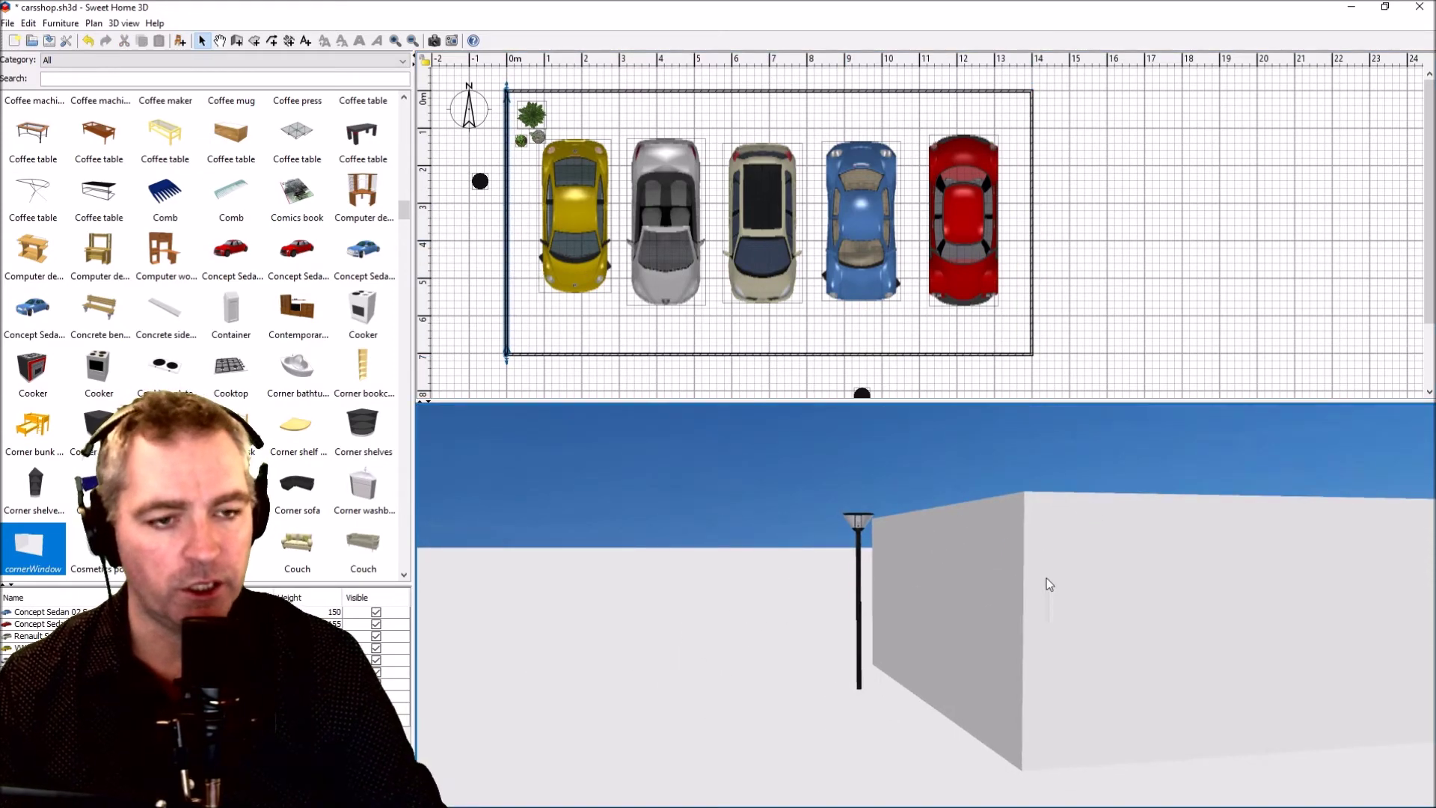
key(ctrl+shift+a)
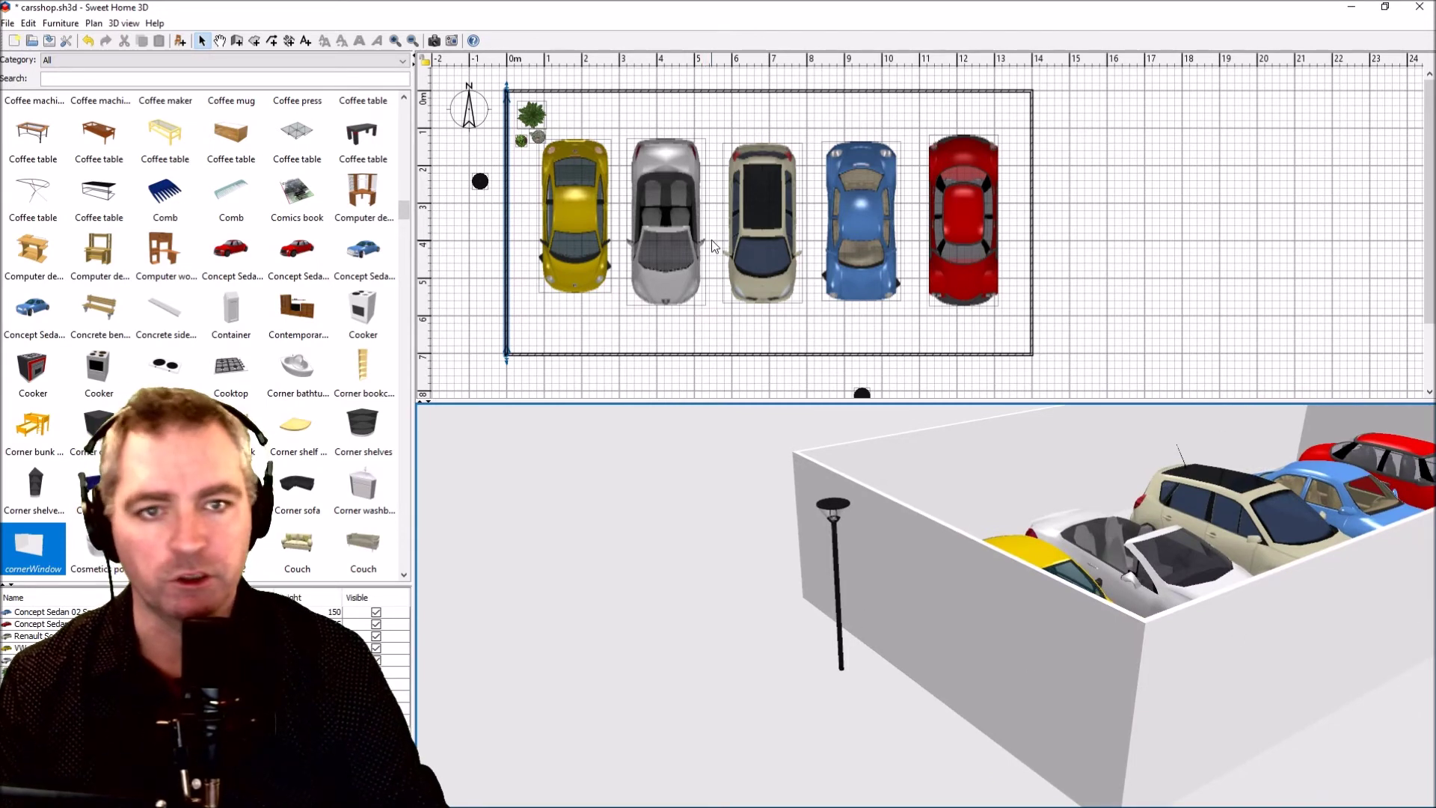
Step: Search the furniture catalog for "corner" and place cornerWindow in the wall in front of the cars, near the yellow car
click(178, 77)
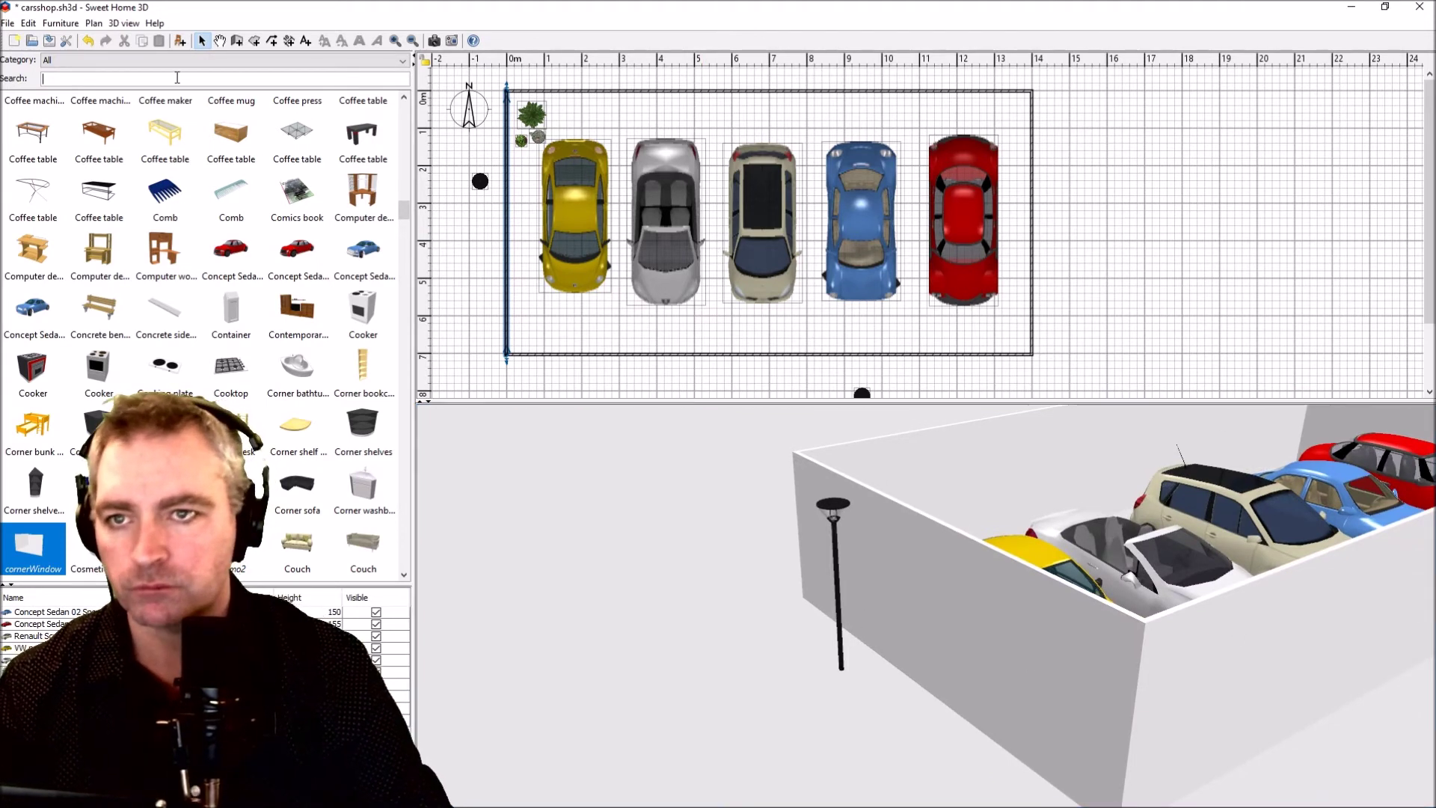
text(corner)
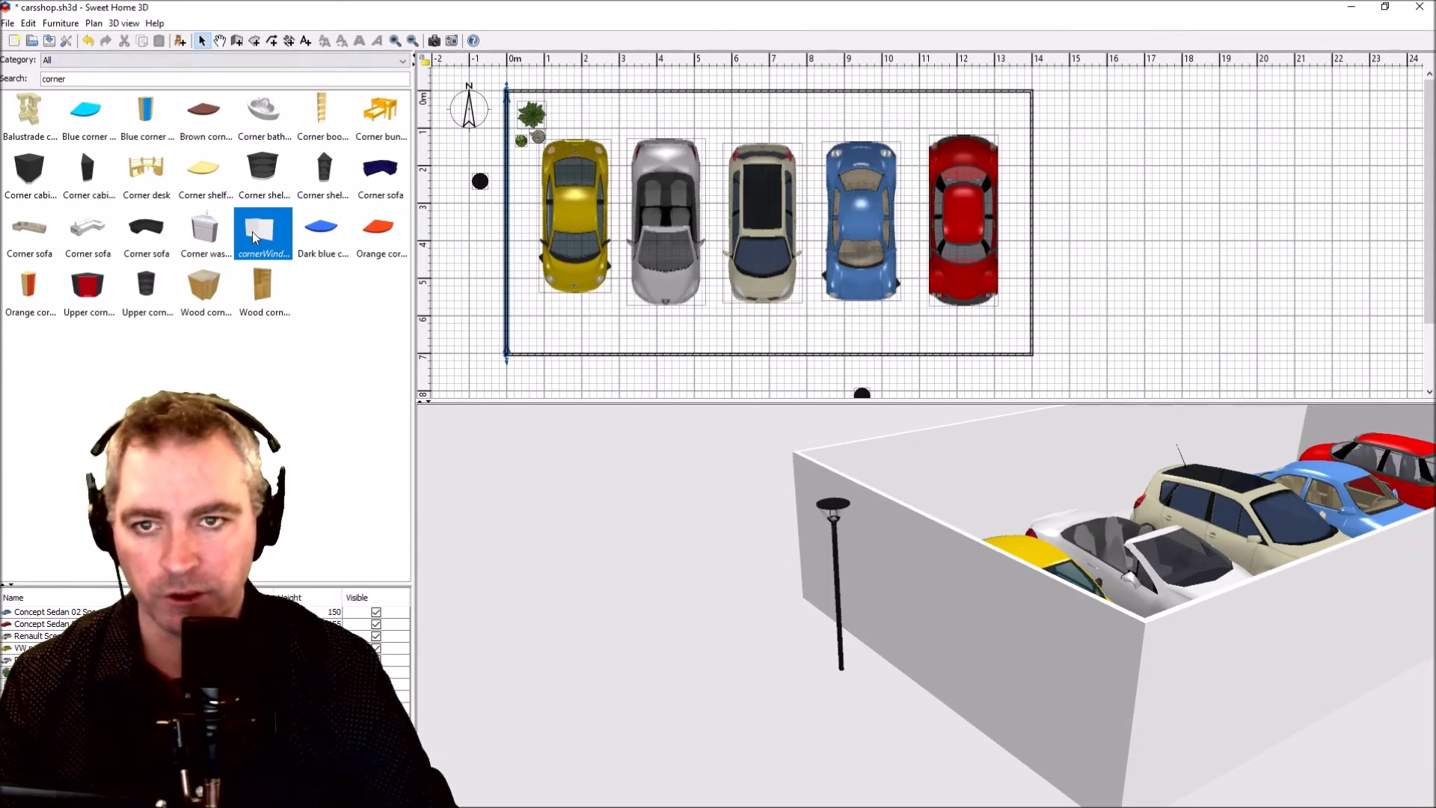
mouse_move(255, 231)
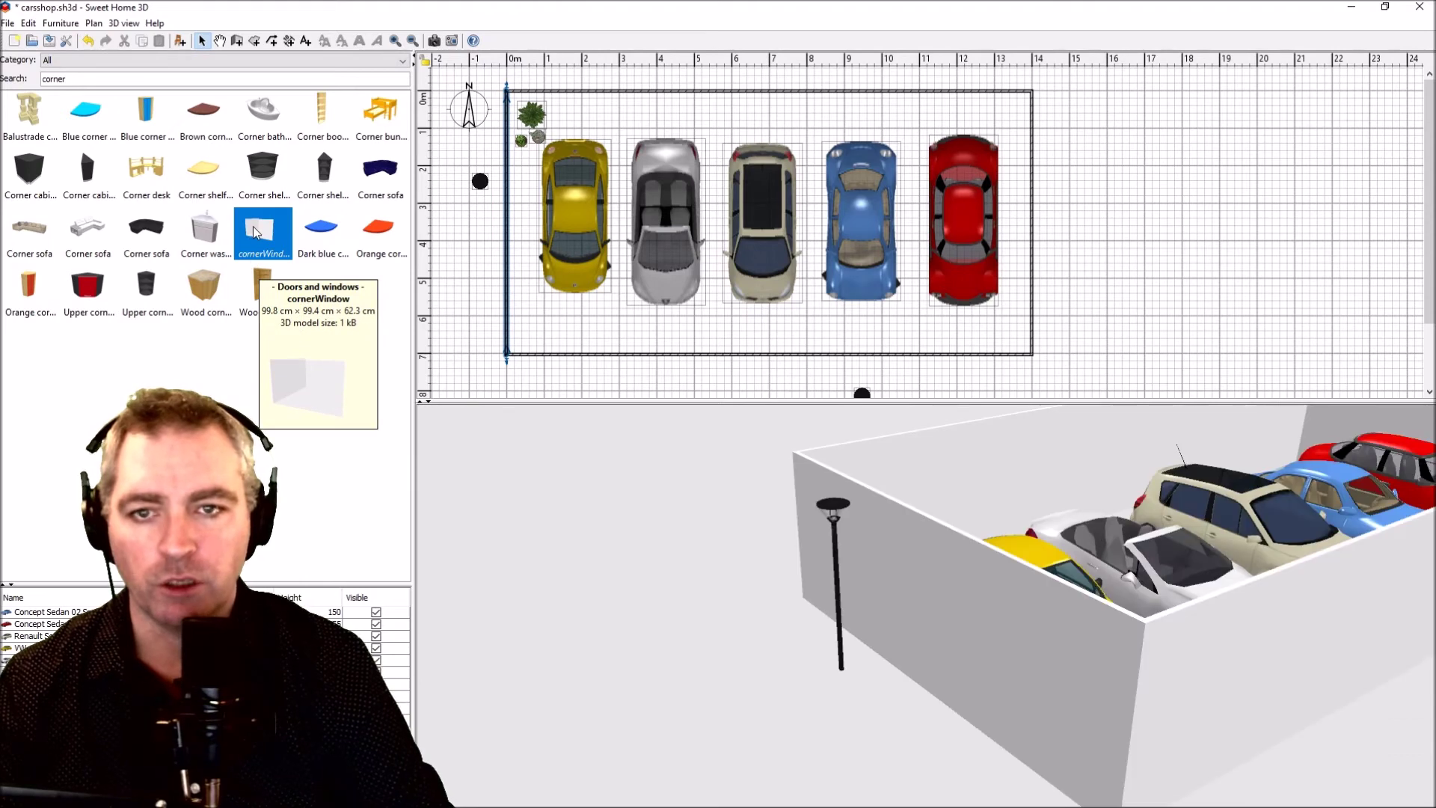
drag(256, 231, 459, 318)
drag(544, 326, 545, 329)
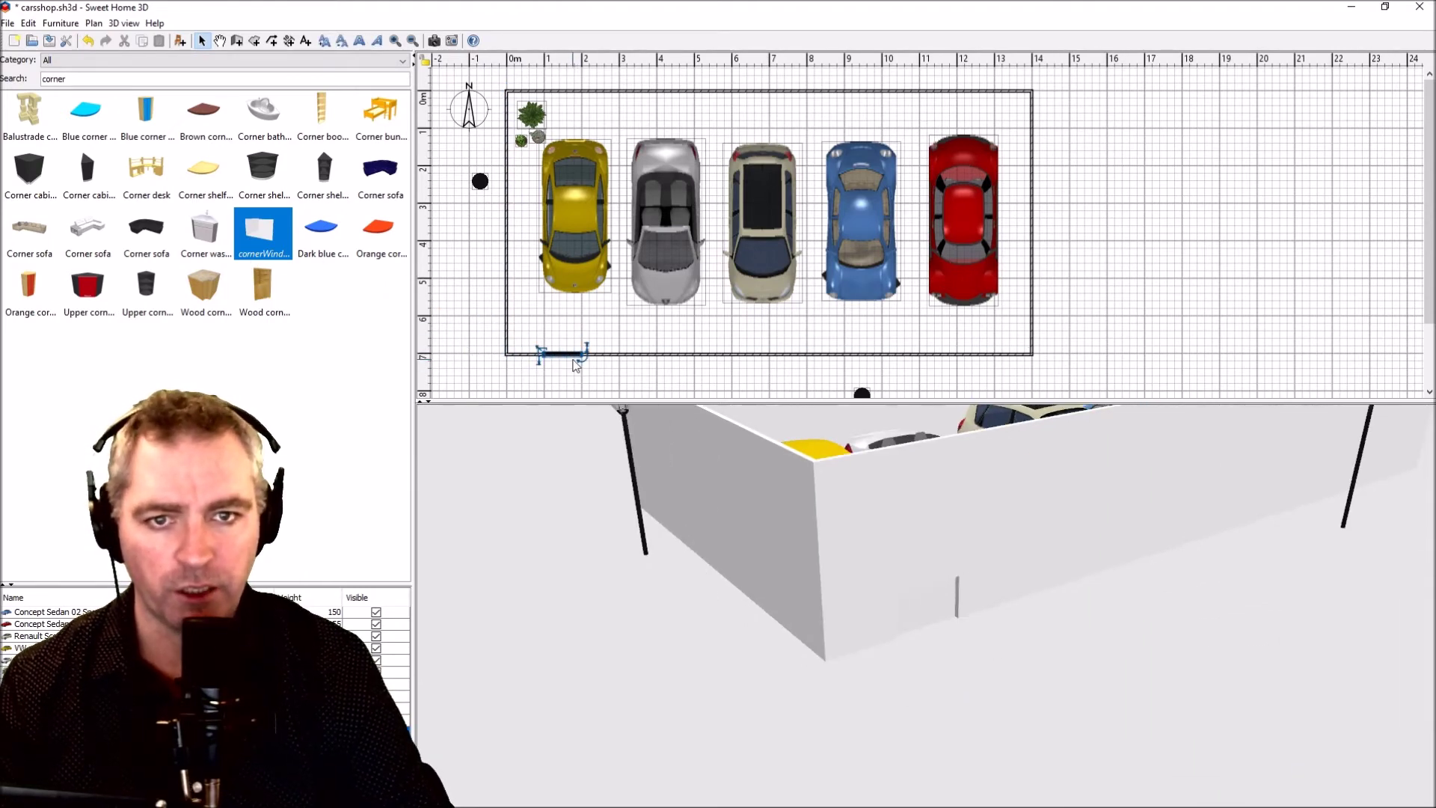
Step: Widen the corner window along the front wall to about 4.7 m, from about 1 m to 5.8 m
ctrl+scroll(576, 365, up, 5)
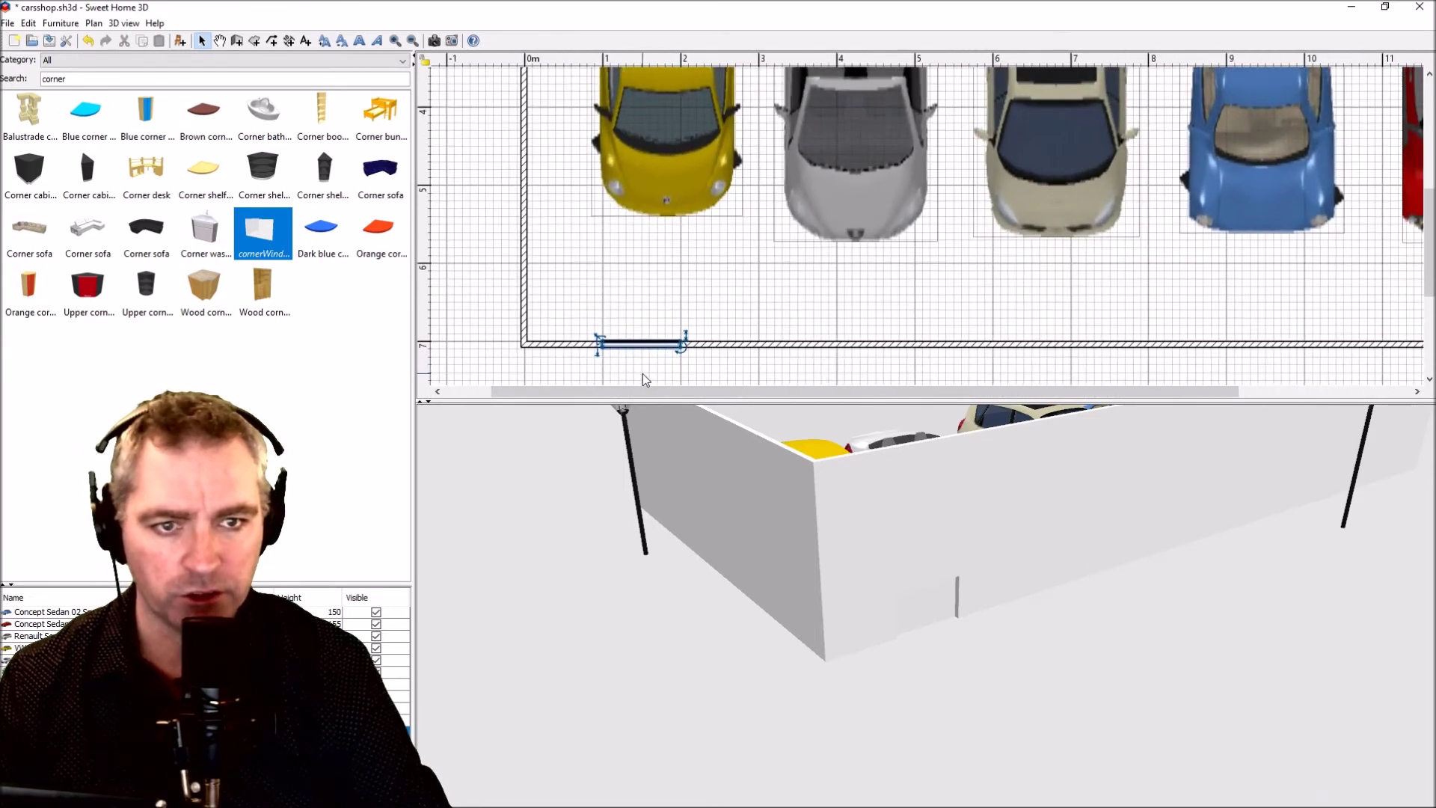
ctrl+scroll(642, 375, up, 1)
drag(948, 621, 838, 516)
drag(600, 338, 872, 341)
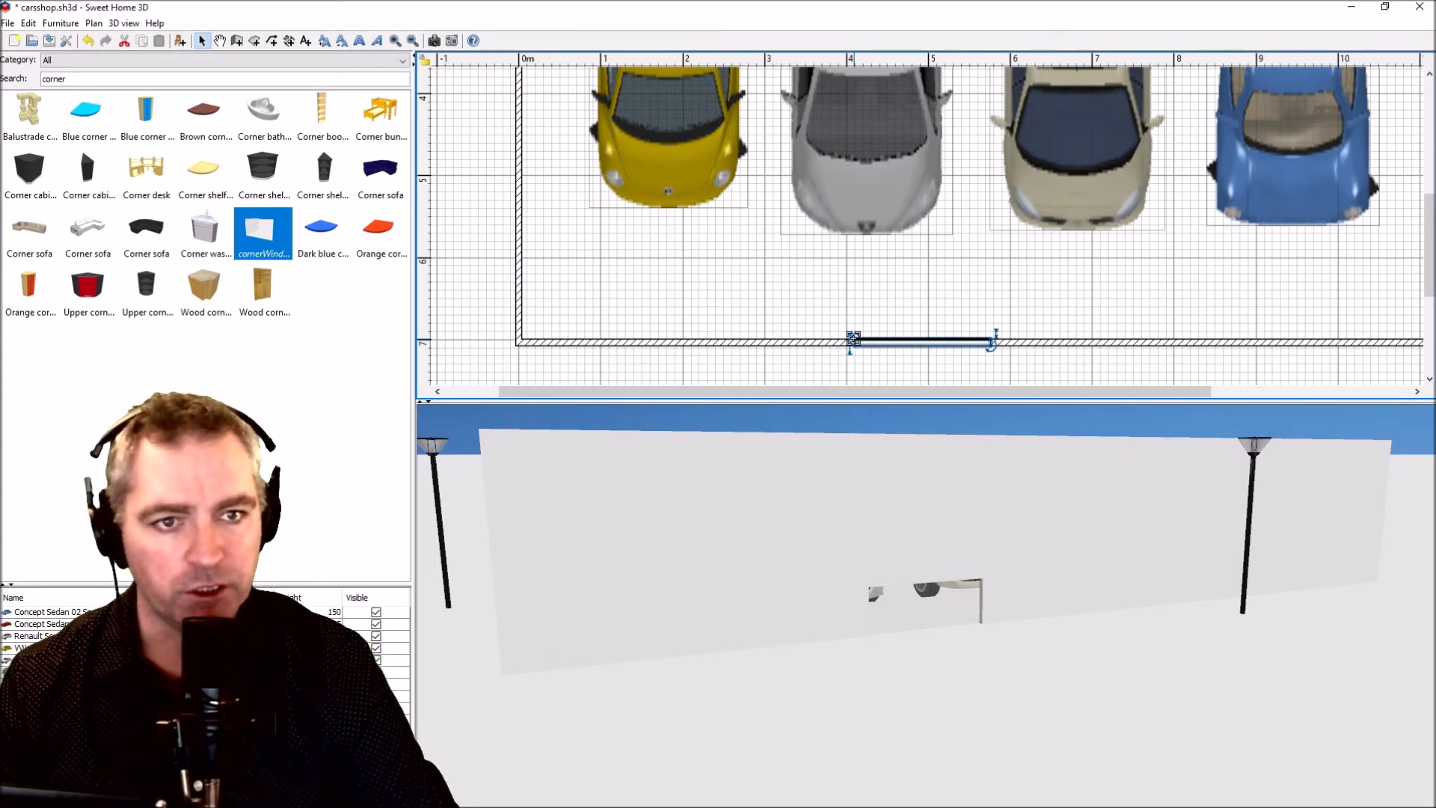
drag(852, 338, 607, 344)
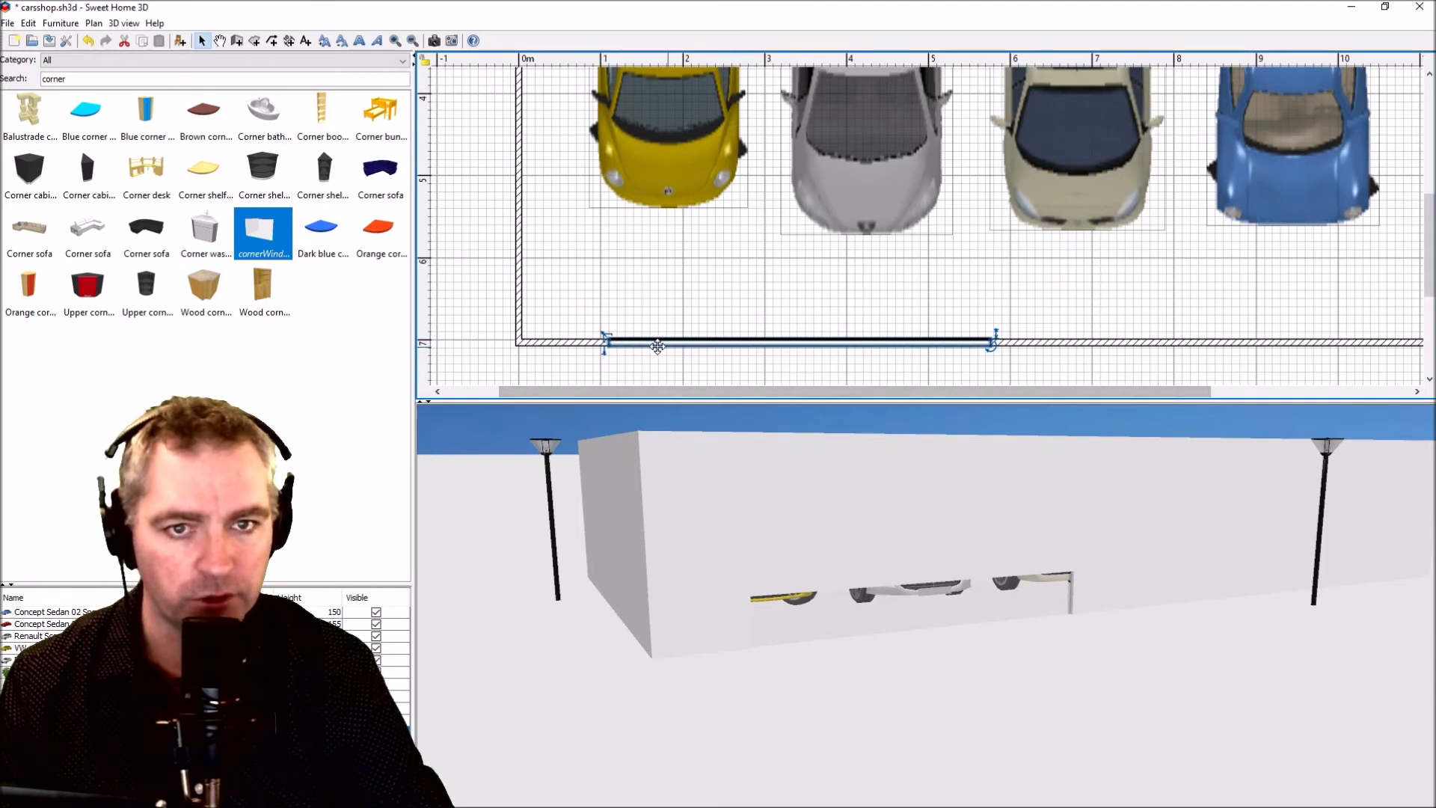
Step: Increase the corner window's height so it fills most of the front wall's height
click(769, 560)
drag(767, 557, 748, 471)
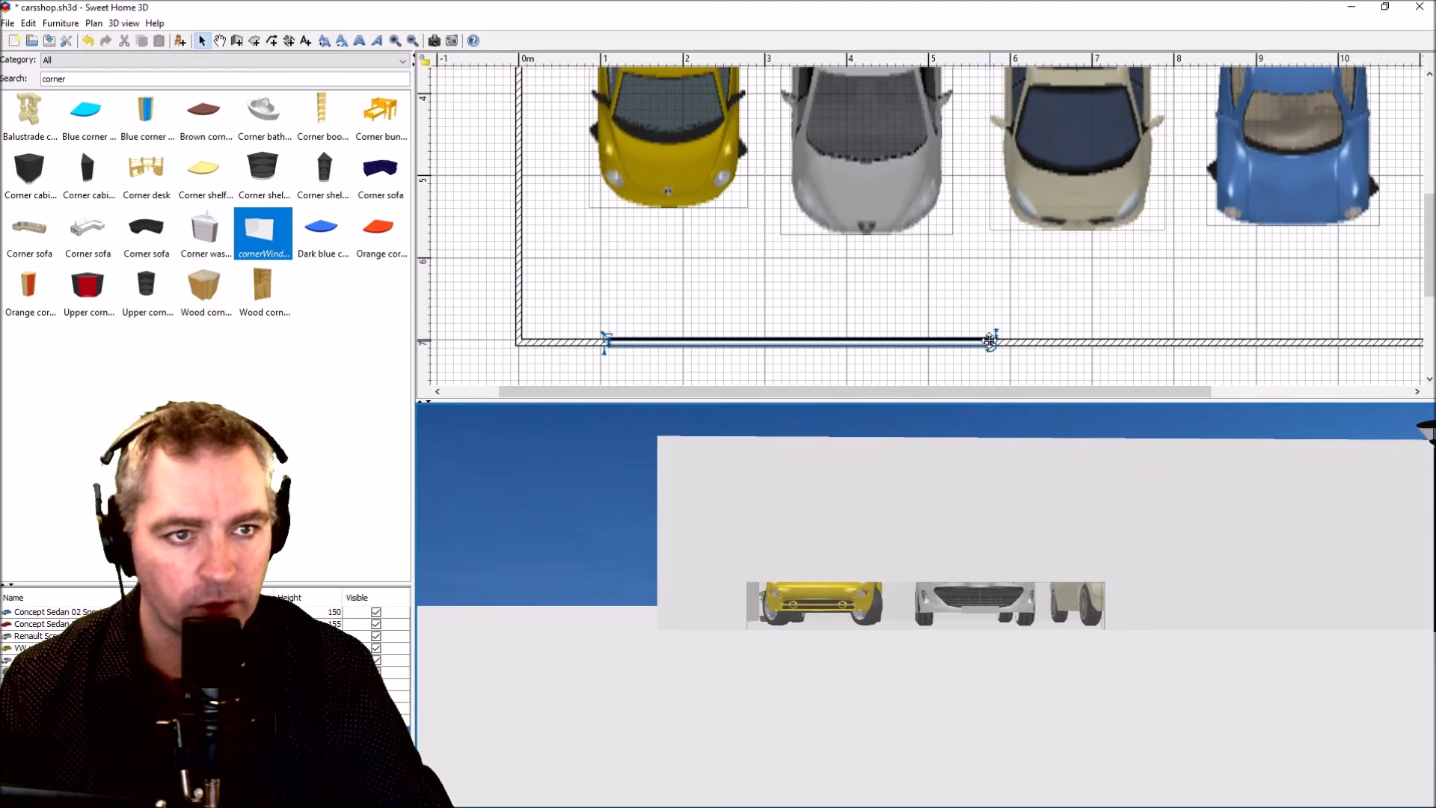
drag(989, 336, 987, 227)
drag(987, 557, 841, 624)
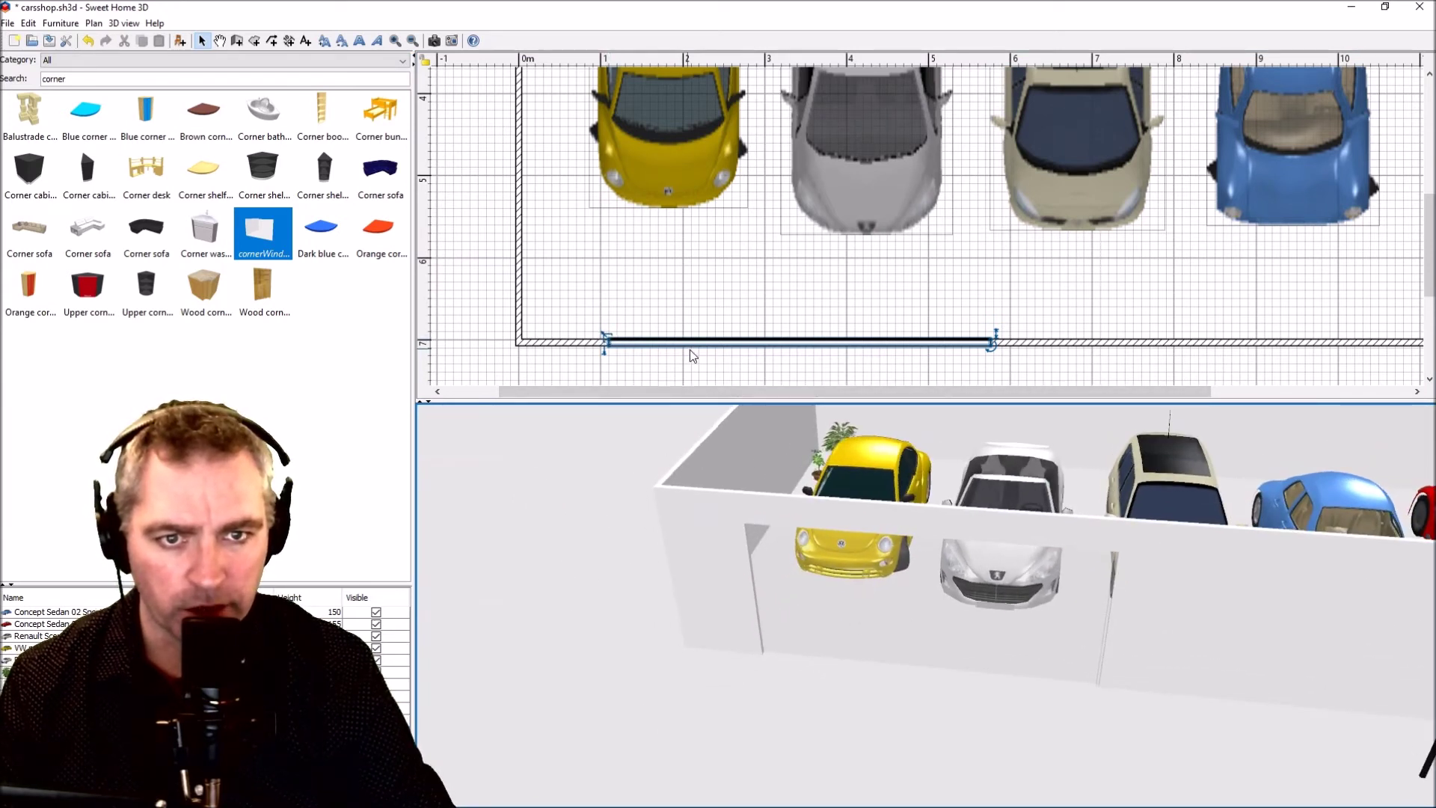
Step: Slide the corner window along the front wall to the corner at 0 m and rotate it 180°
drag(728, 342, 605, 338)
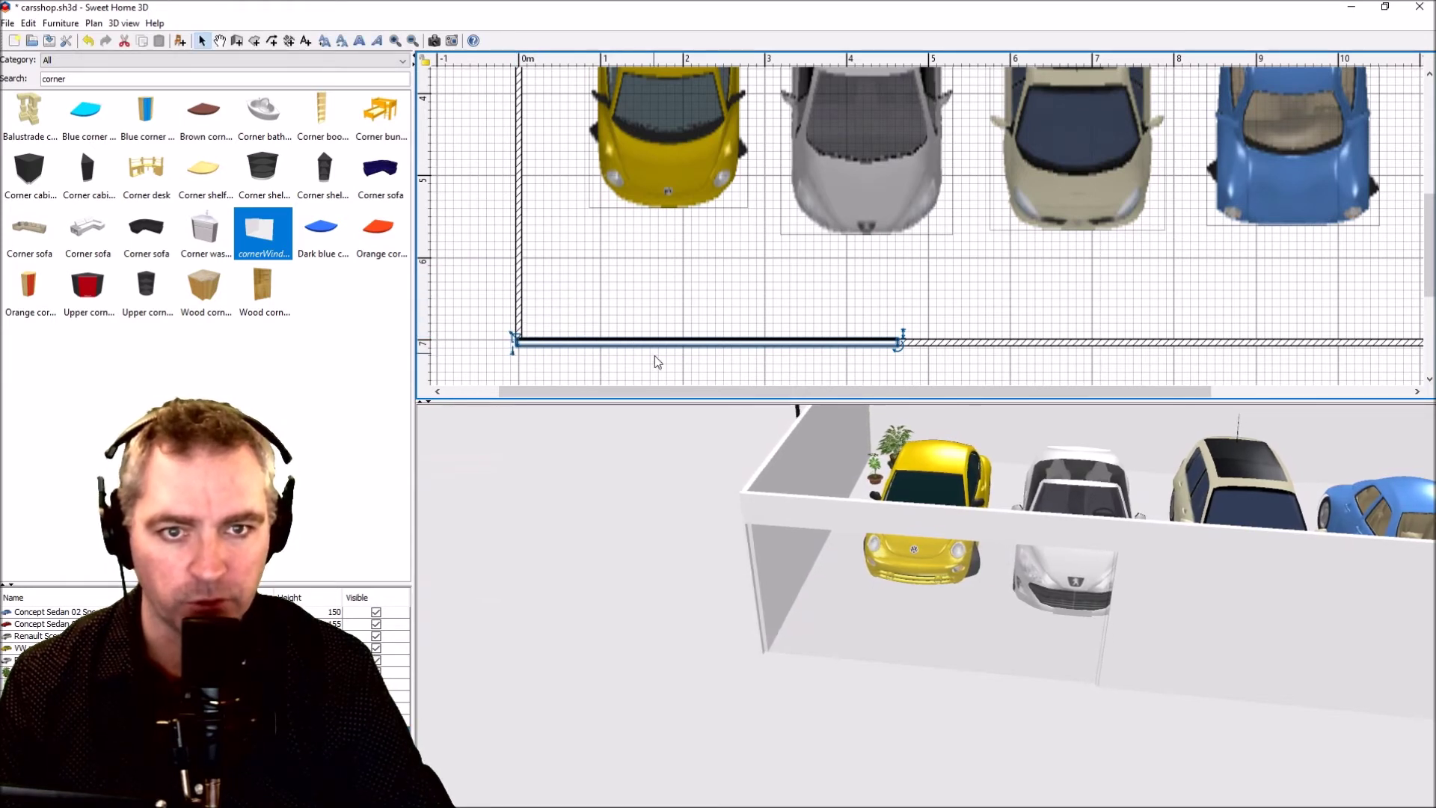
drag(897, 319, 590, 336)
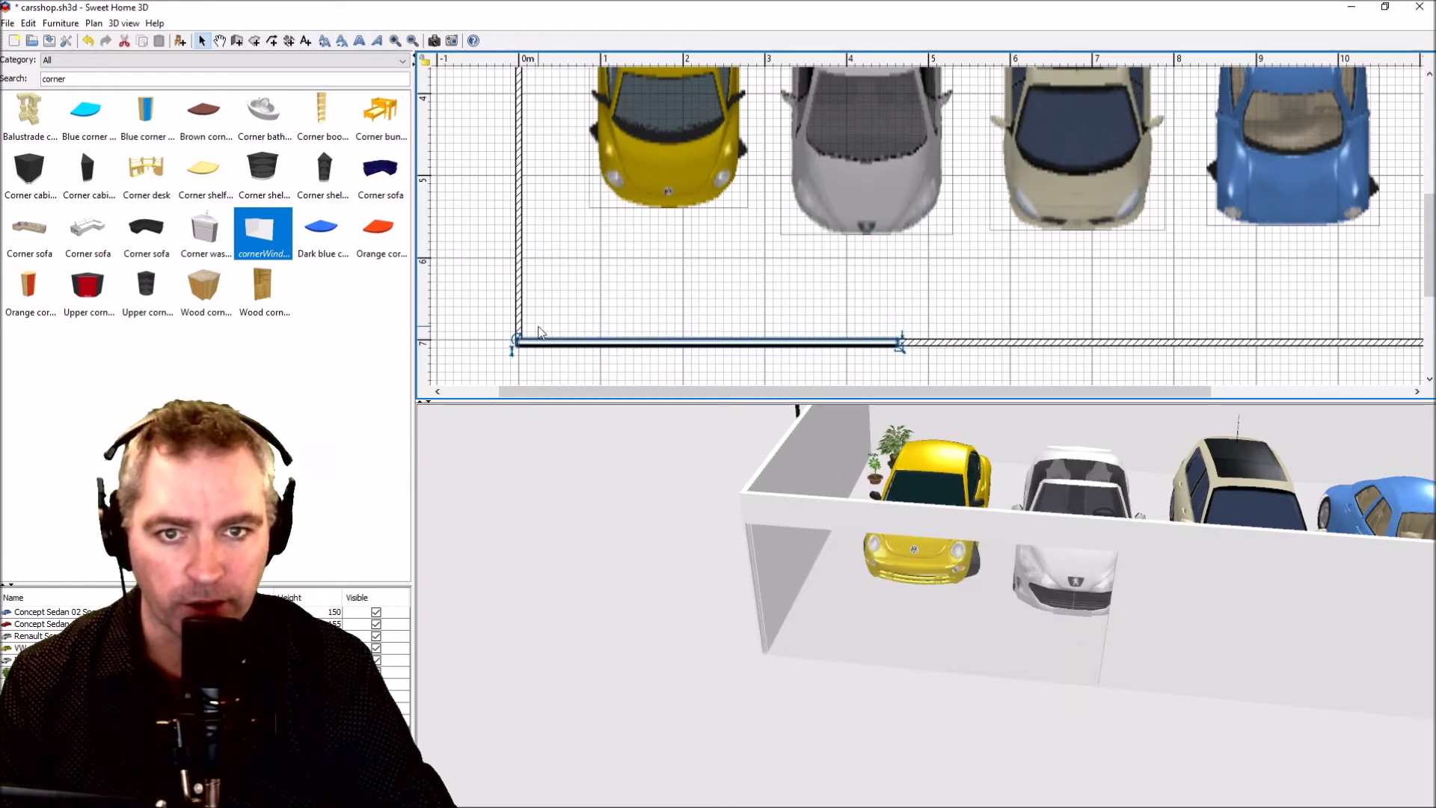
Step: Resize the corner window to about 3.9 m wide, keeping it starting at the wall corner
drag(897, 346, 837, 278)
scroll(879, 237, up, 5)
scroll(795, 254, down, 5)
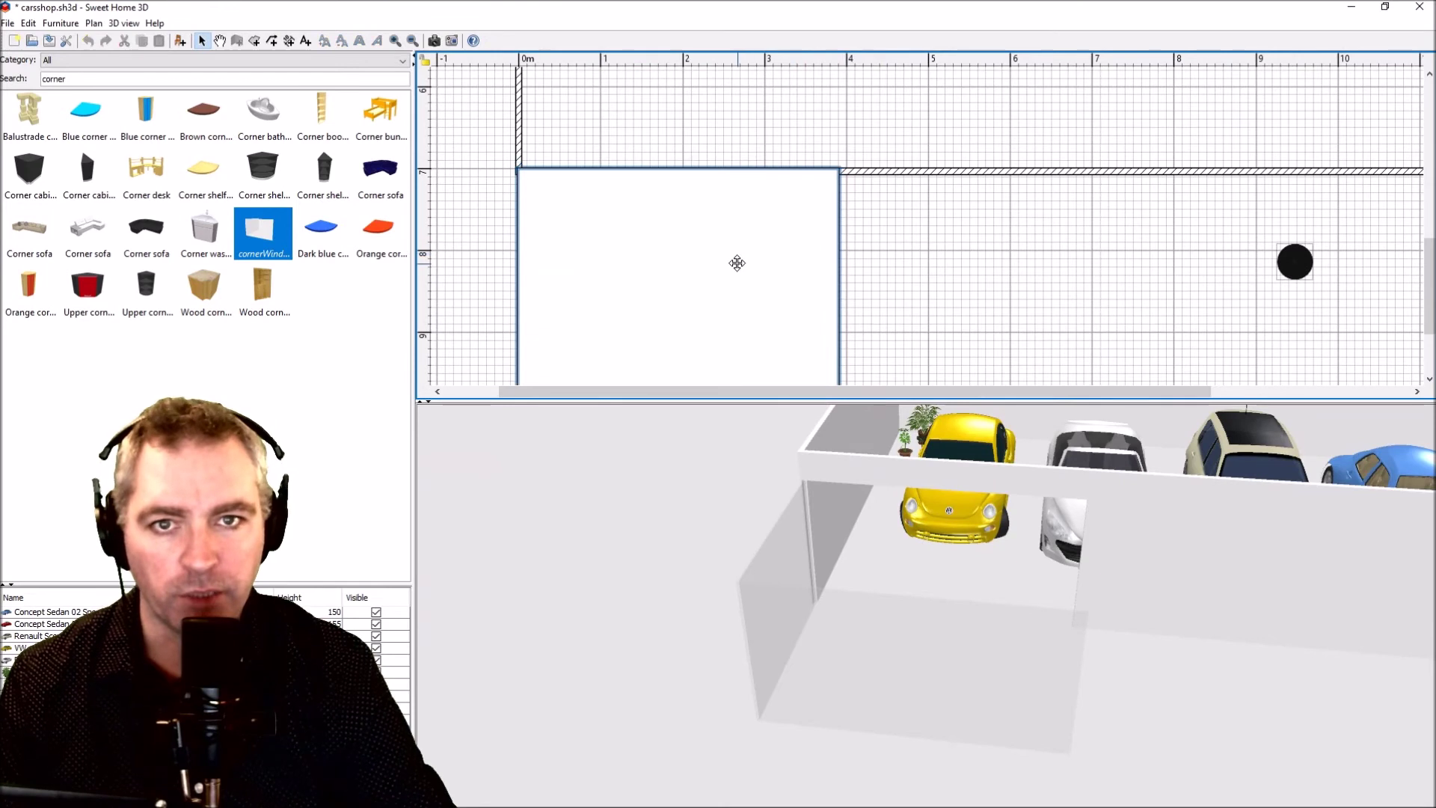
Step: Move the corner window back into the showroom until its front edge lines up with the front wall at about 7 m
key(Up)
key(Up)
key(Up)
key(Up)
key(Up)
key(Up)
key(Up)
key(Up)
key(Up)
key(Up)
key(Up)
key(Up)
key(Up)
key(Up)
key(Up)
key(Up)
key(Up)
key(Up)
key(Up)
key(Up)
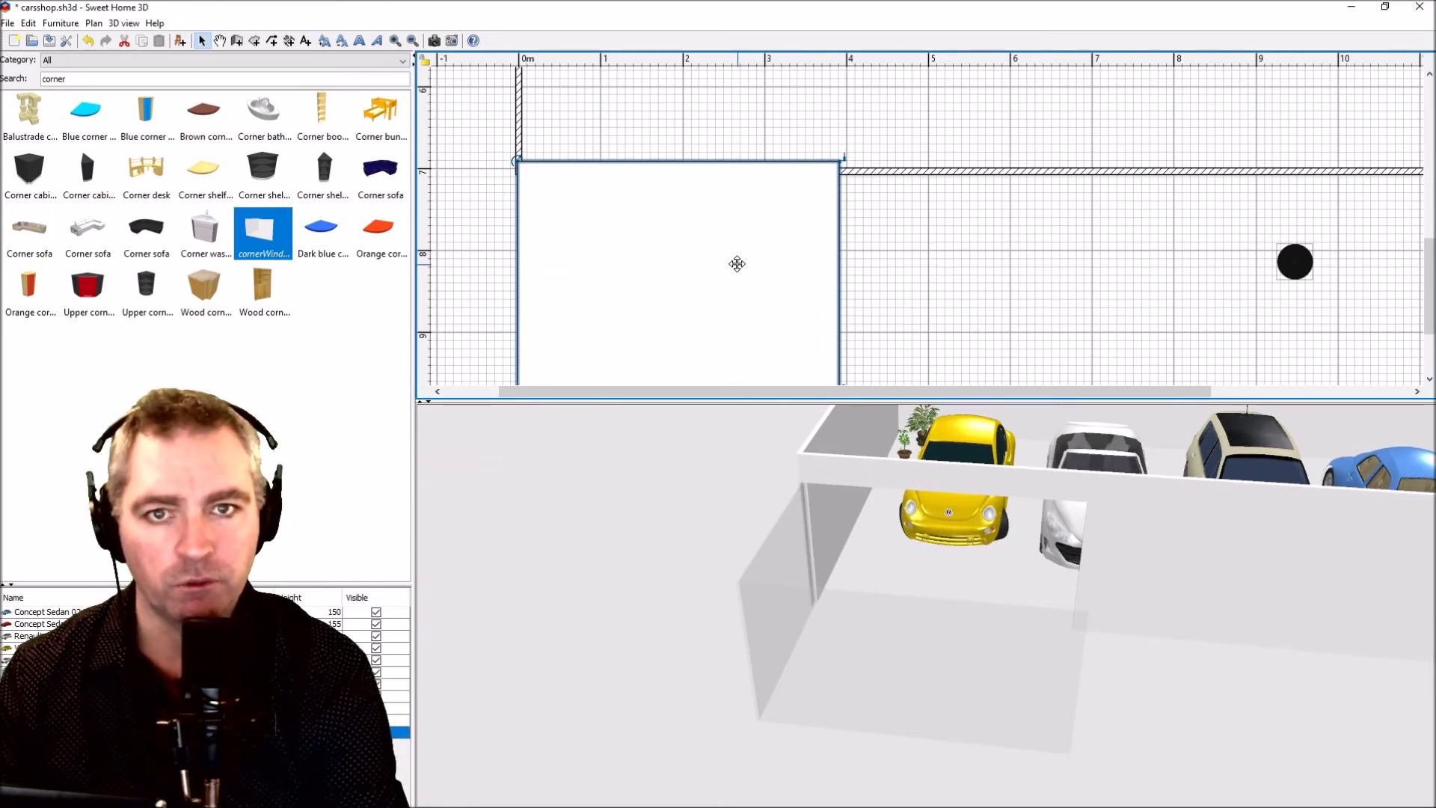
key(Up)
key(Up)
key(Up)
key(Up)
key(Up)
key(Up)
key(Up)
key(Up)
key(Up)
key(Up)
key(Up)
key(Up)
key(Up)
key(Up)
key(Up)
key(Up)
key(Up)
key(Up)
key(Up)
key(Up)
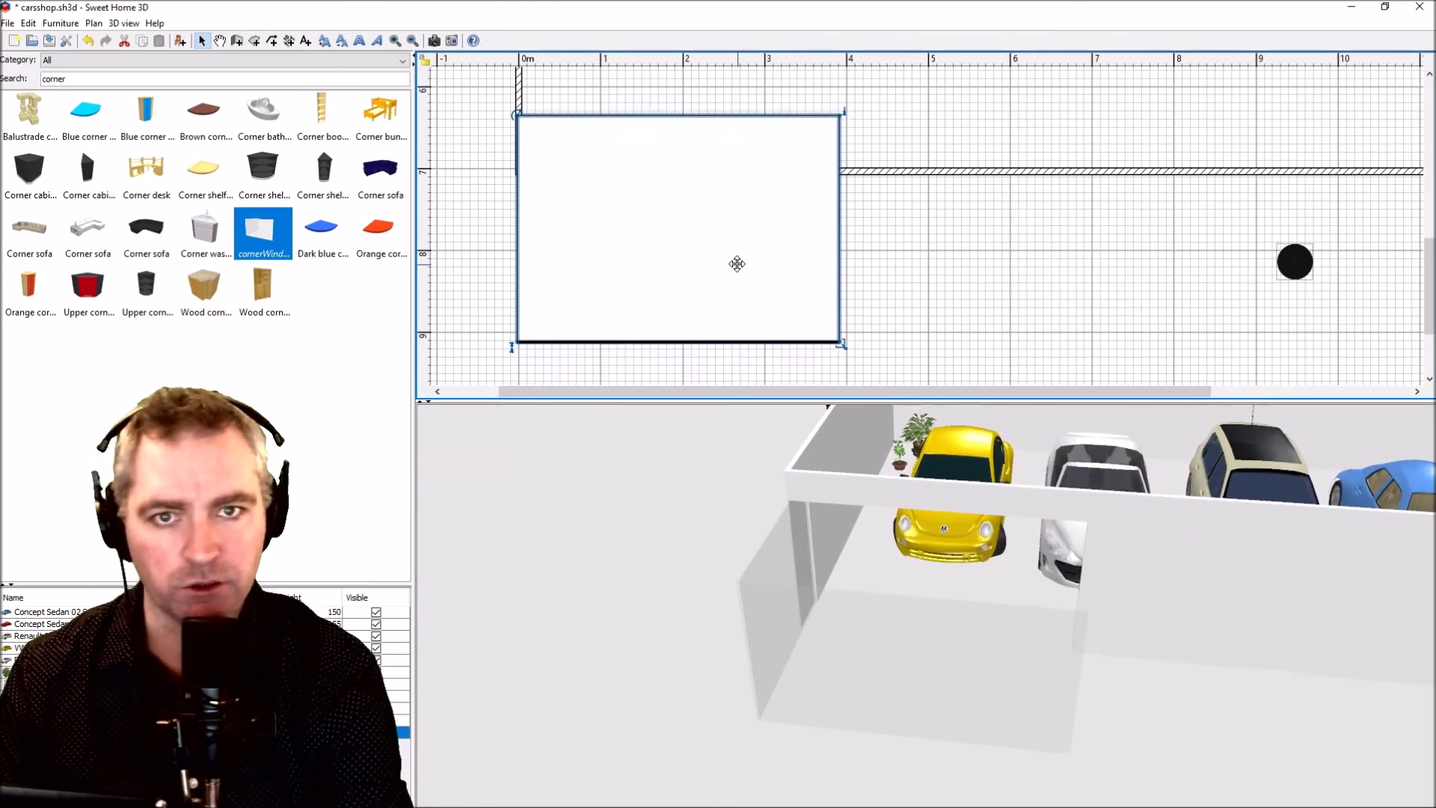
key(Up)
key(Up)
key(Up)
key(Up)
key(Up)
key(Up)
key(Up)
key(Up)
key(Up)
key(Up)
key(Up)
key(Up)
key(Up)
key(Up)
key(Up)
key(Up)
key(Up)
key(Up)
key(Up)
key(Up)
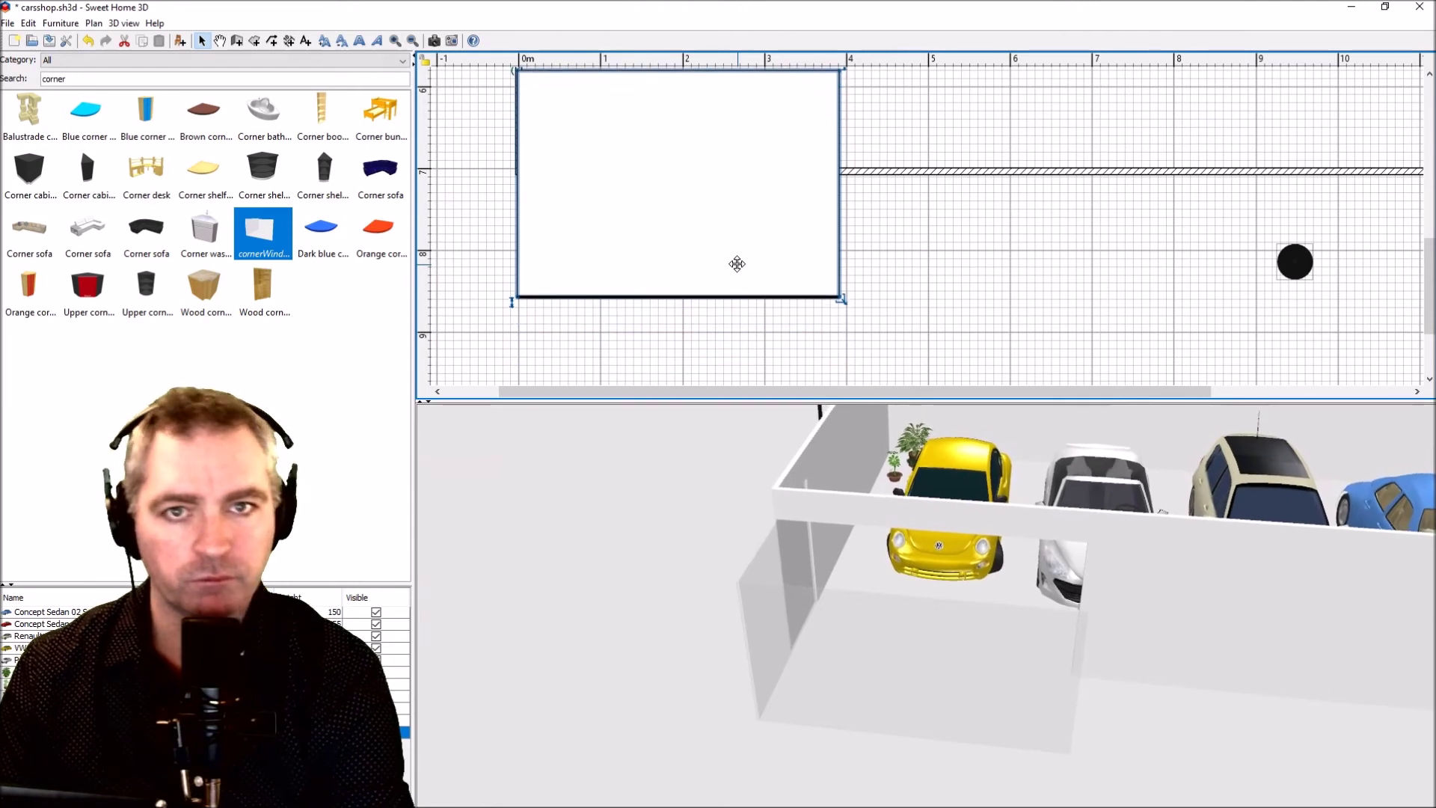
key(Up)
key(Up)
key(Up)
key(Up)
key(Up)
key(Up)
key(Up)
key(Up)
key(Up)
key(Up)
key(Up)
key(Up)
key(Up)
key(Up)
key(Up)
key(Up)
key(Up)
key(Up)
key(Up)
key(Up)
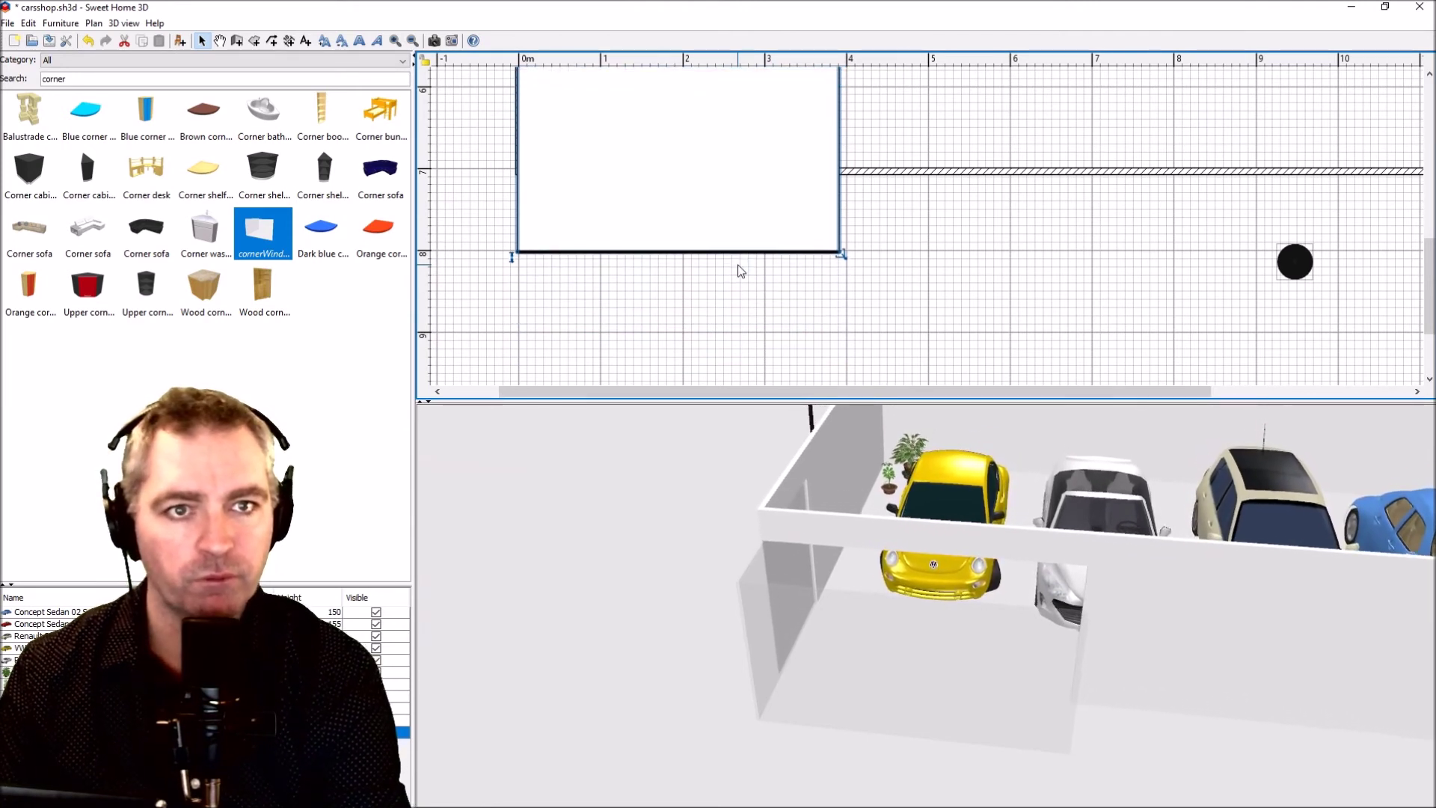
key(Up)
key(Up)
key(Up)
key(Up)
key(Up)
key(Up)
key(Up)
key(Up)
key(Up)
key(Up)
key(Up)
key(Up)
key(Up)
key(Up)
key(Up)
key(Up)
key(Up)
key(Up)
key(Up)
key(Up)
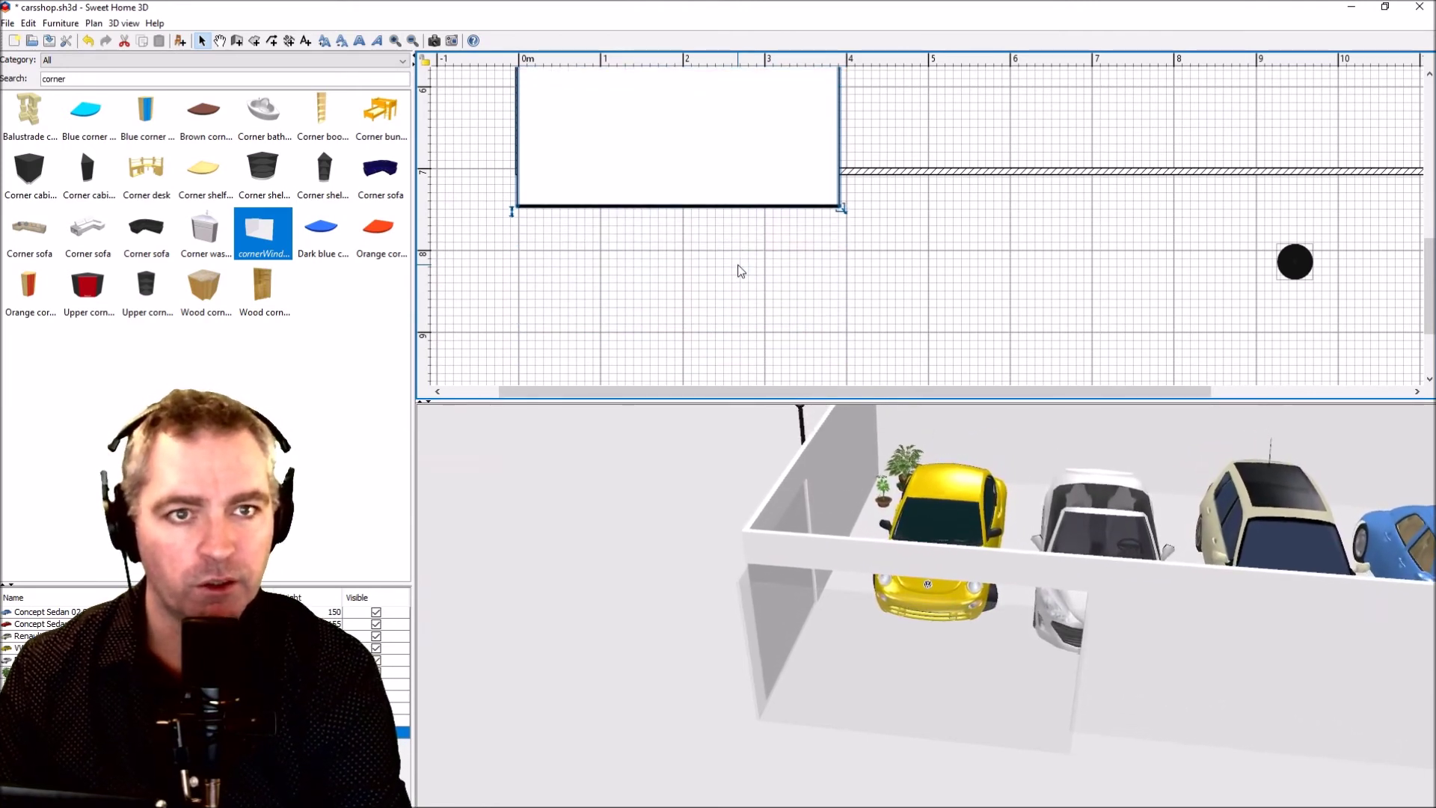
key(Up)
key(Up)
key(Up)
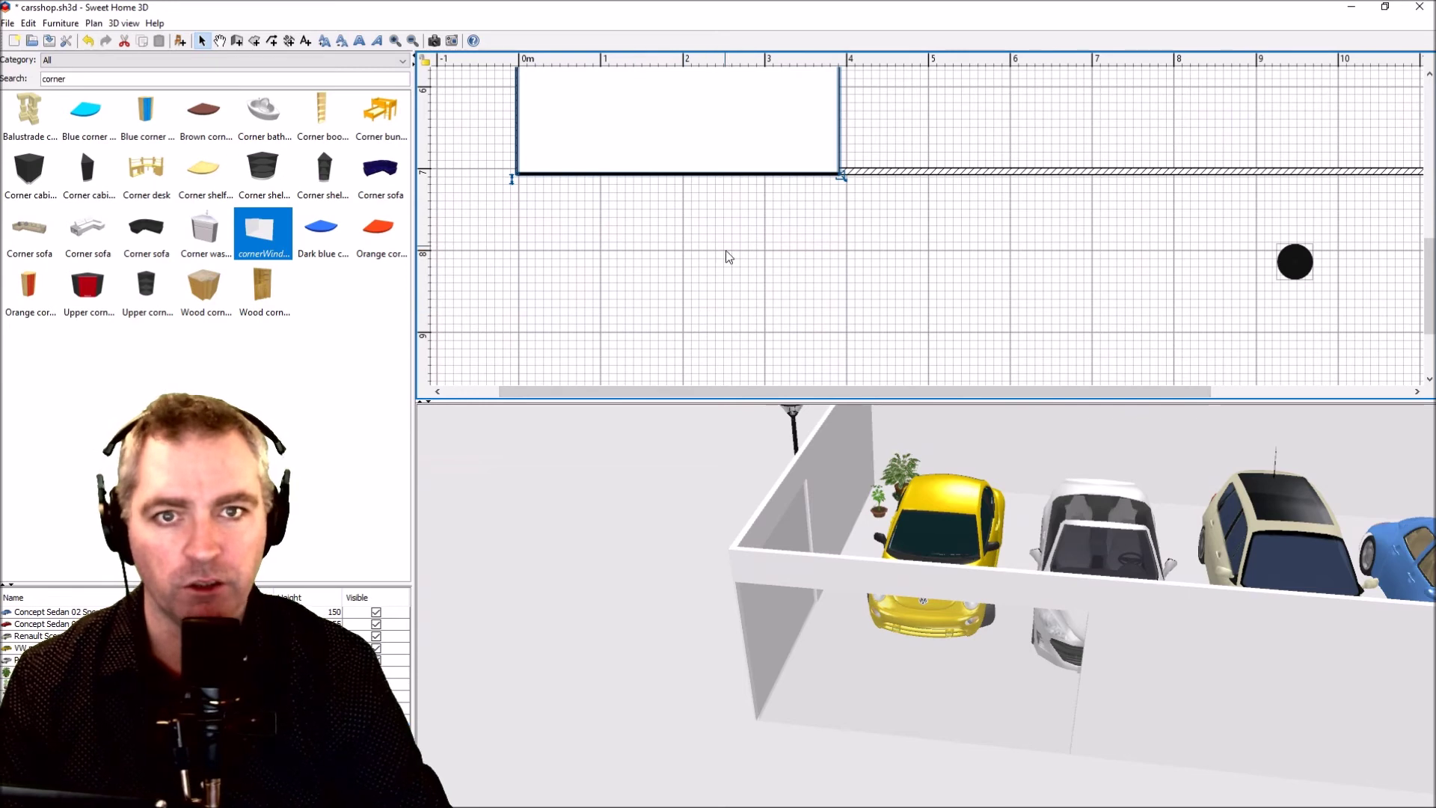
Step: Nudge the corner window slightly outward towards the side wall and the front wall so both glass panes sit in the walls
scroll(651, 225, up, 2)
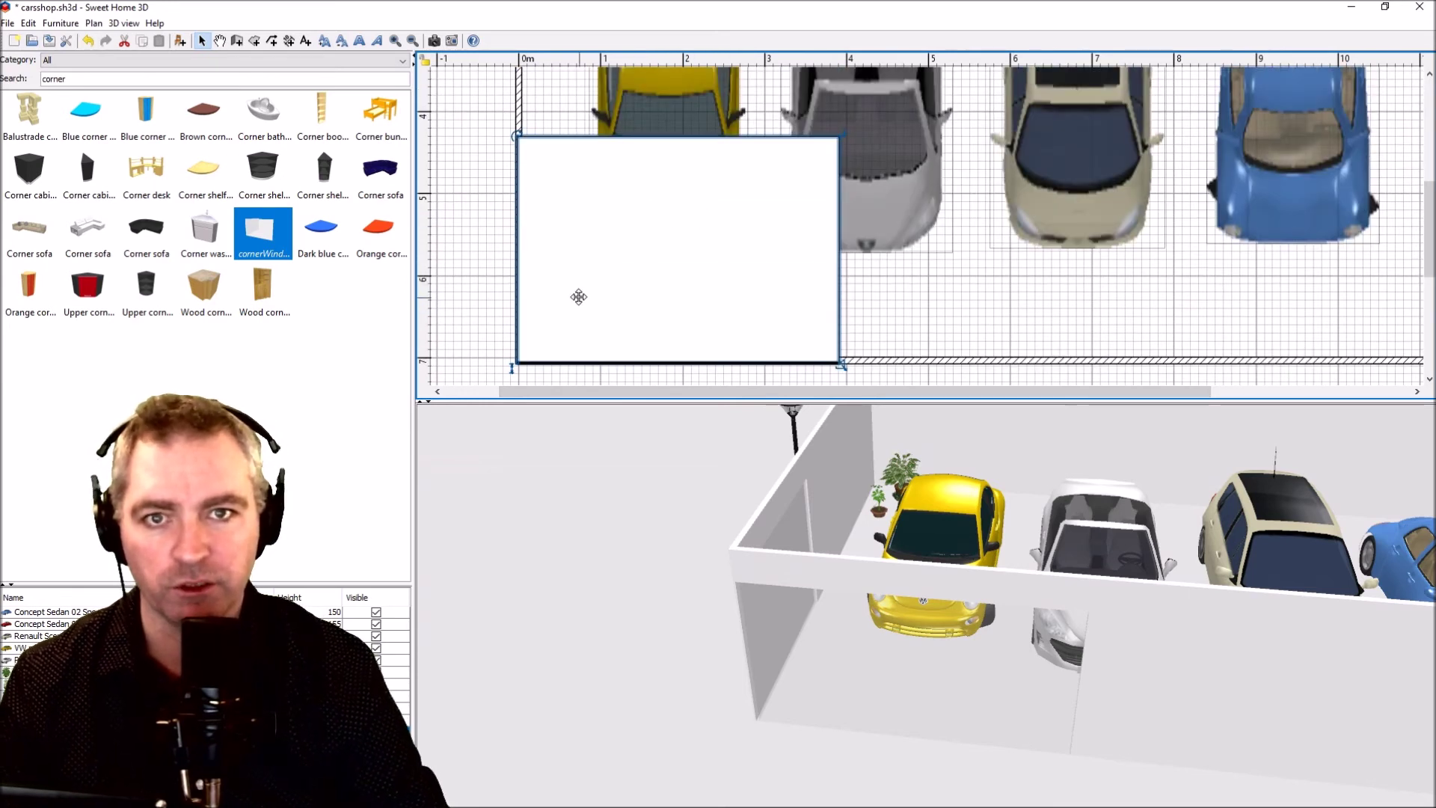
drag(763, 564, 830, 460)
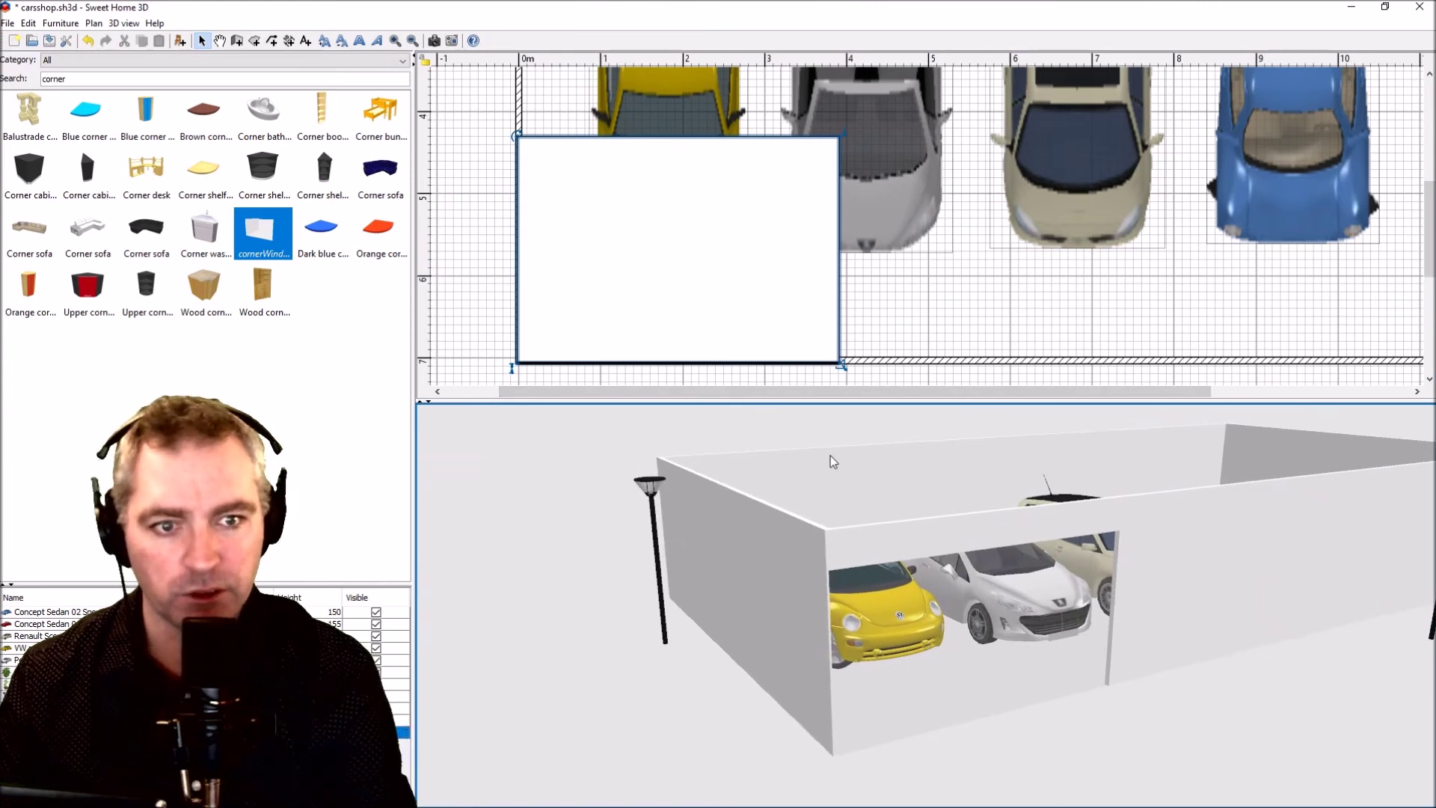
click(671, 275)
key(Left)
key(Left)
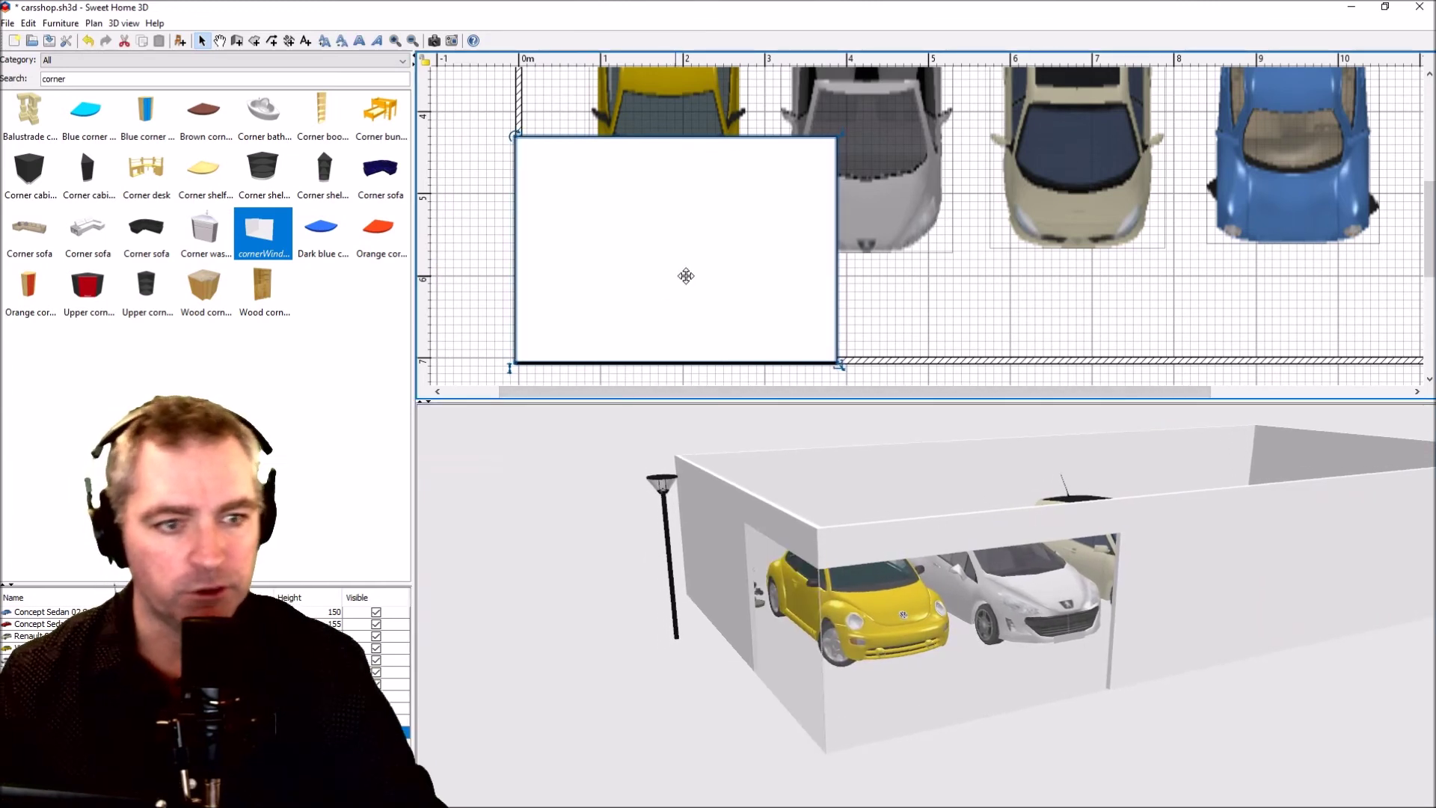
drag(793, 539, 714, 579)
scroll(797, 595, up, 8)
drag(786, 599, 872, 473)
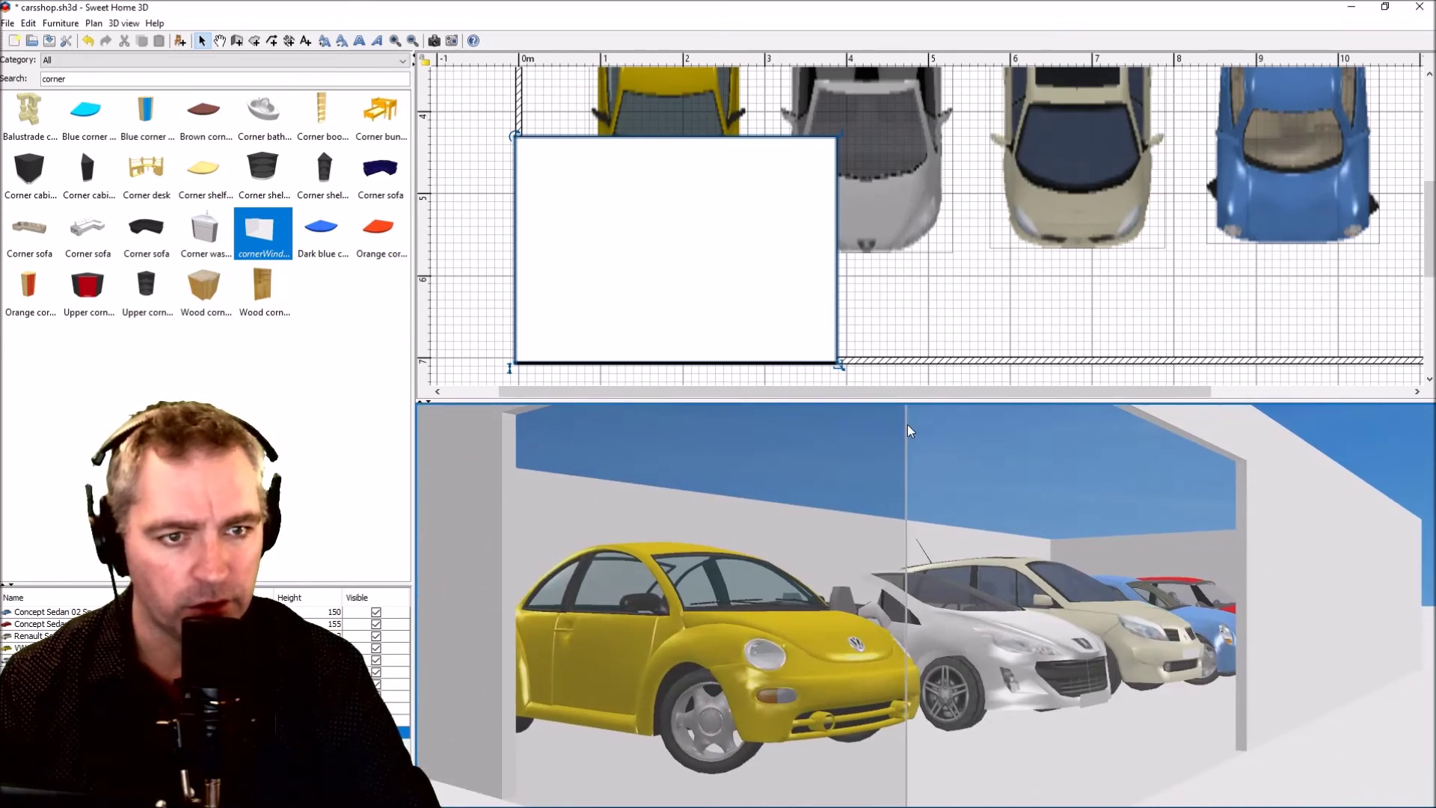
click(673, 275)
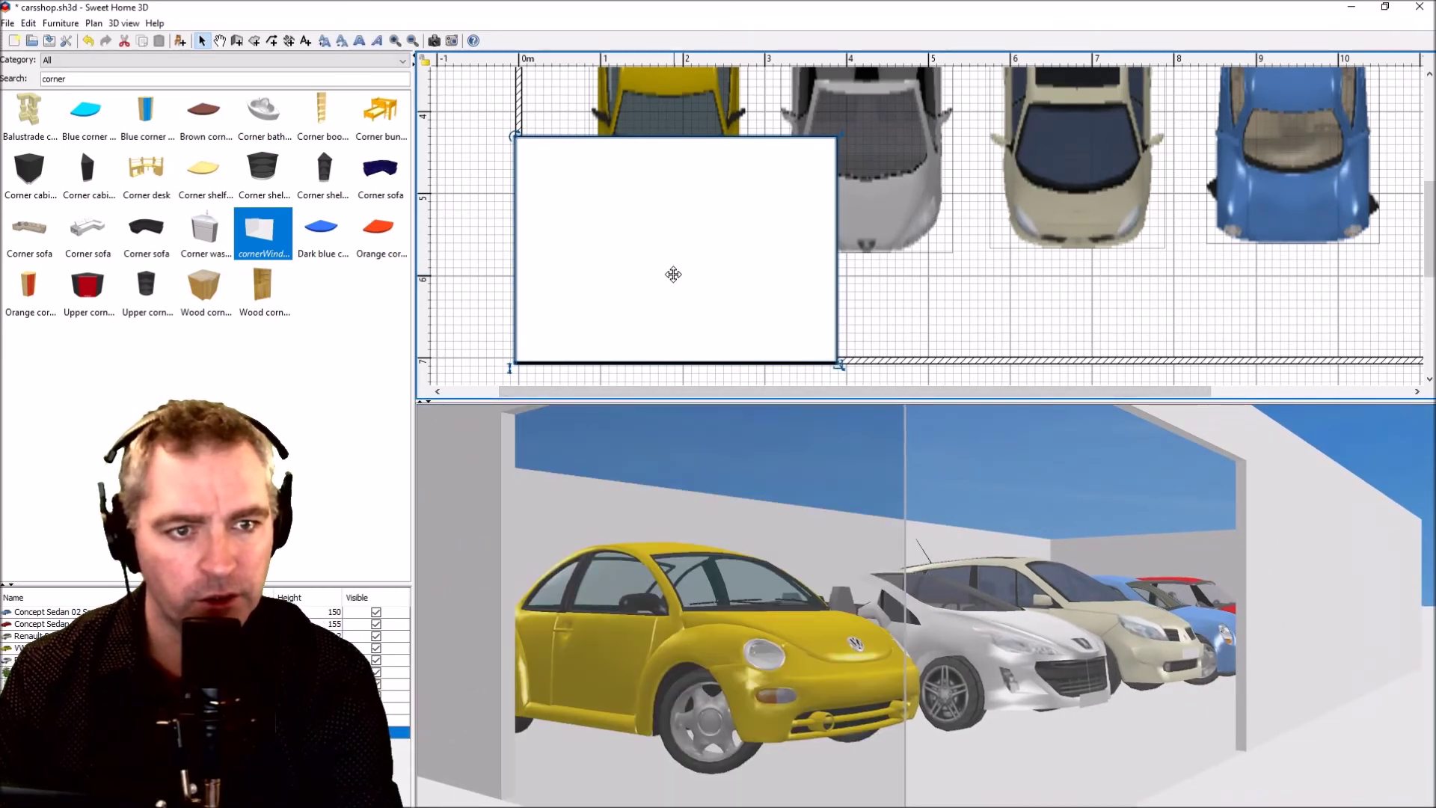
key(Down)
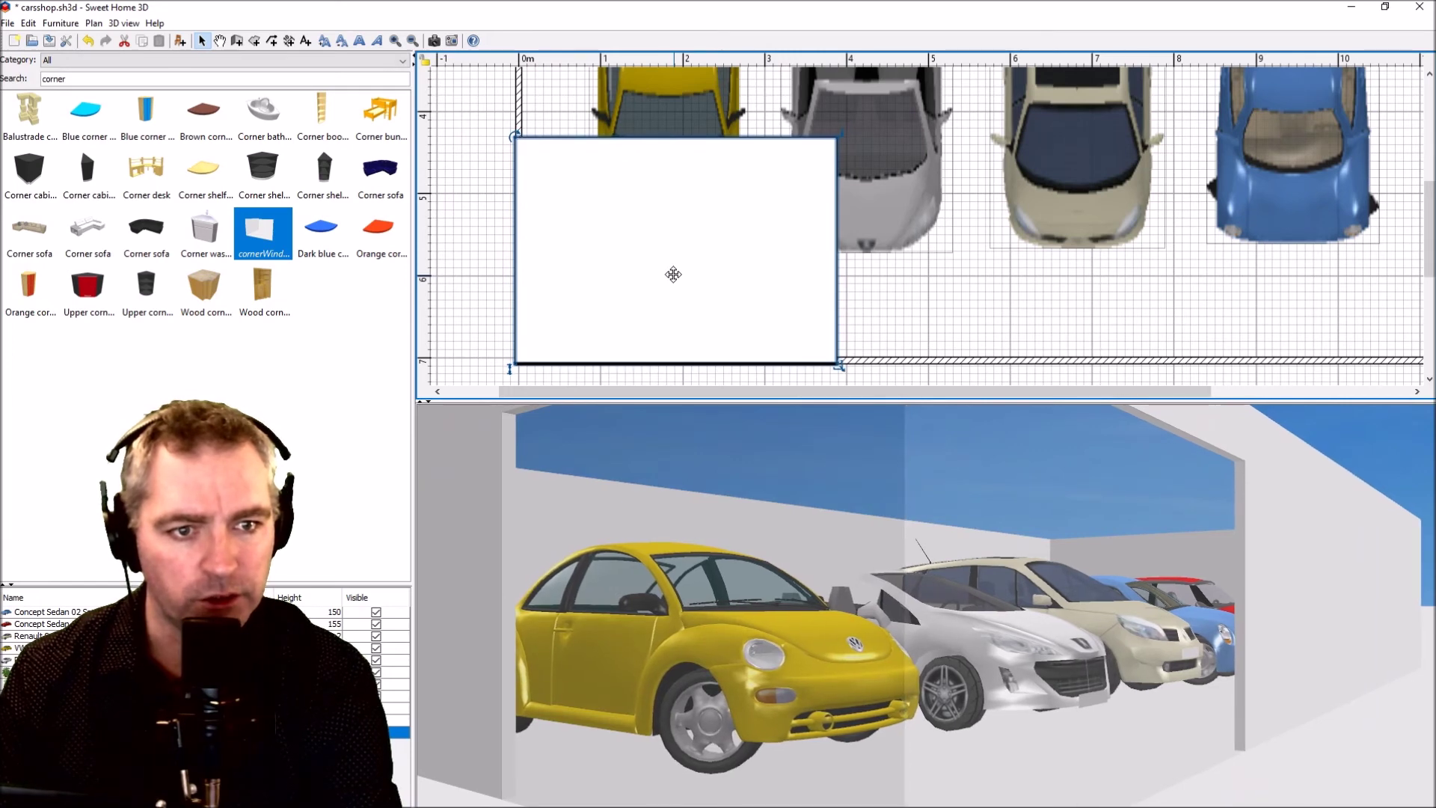
Step: Widen the corner window along the front wall to about 8.5 m, keeping it starting at the wall corner
drag(839, 571, 774, 549)
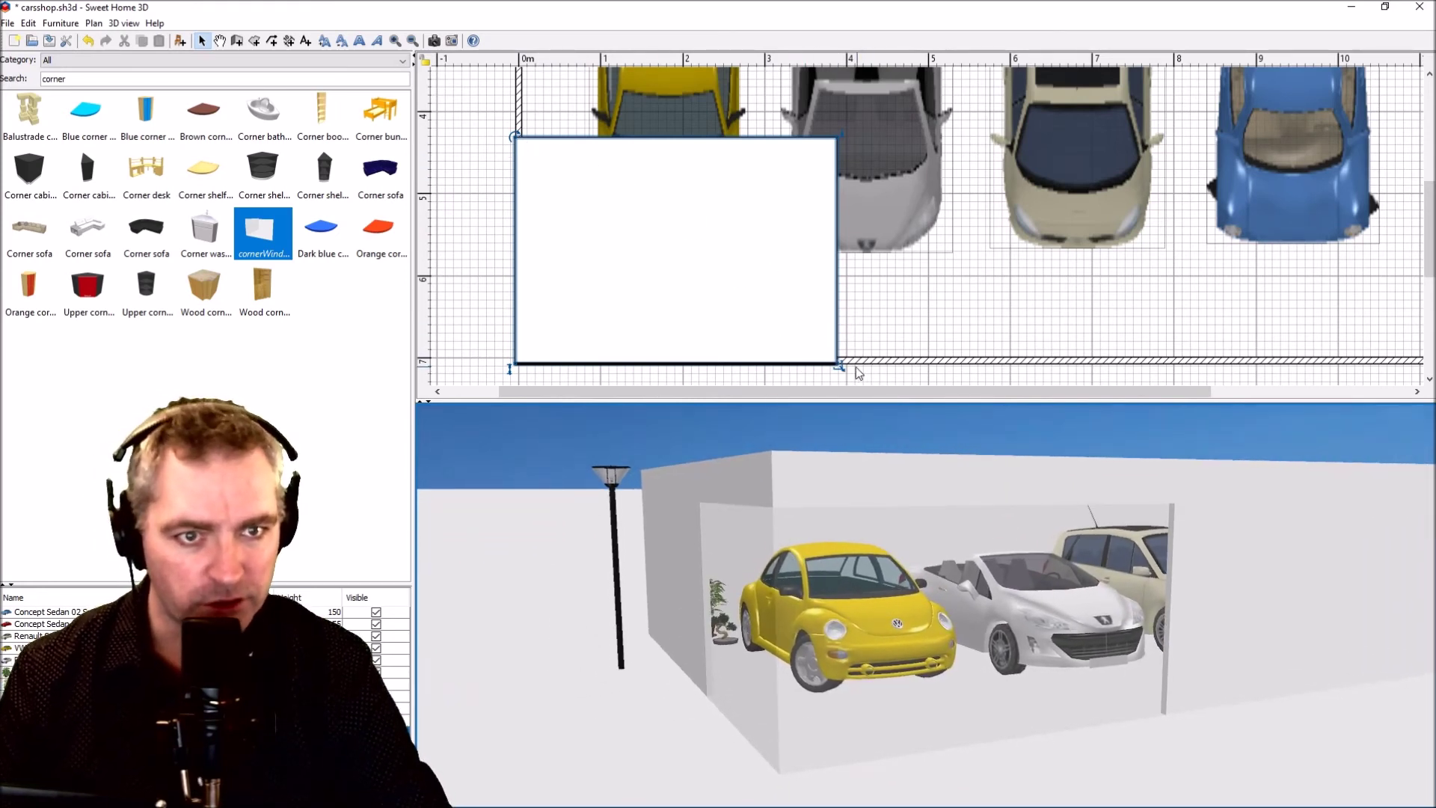
drag(837, 364, 1211, 363)
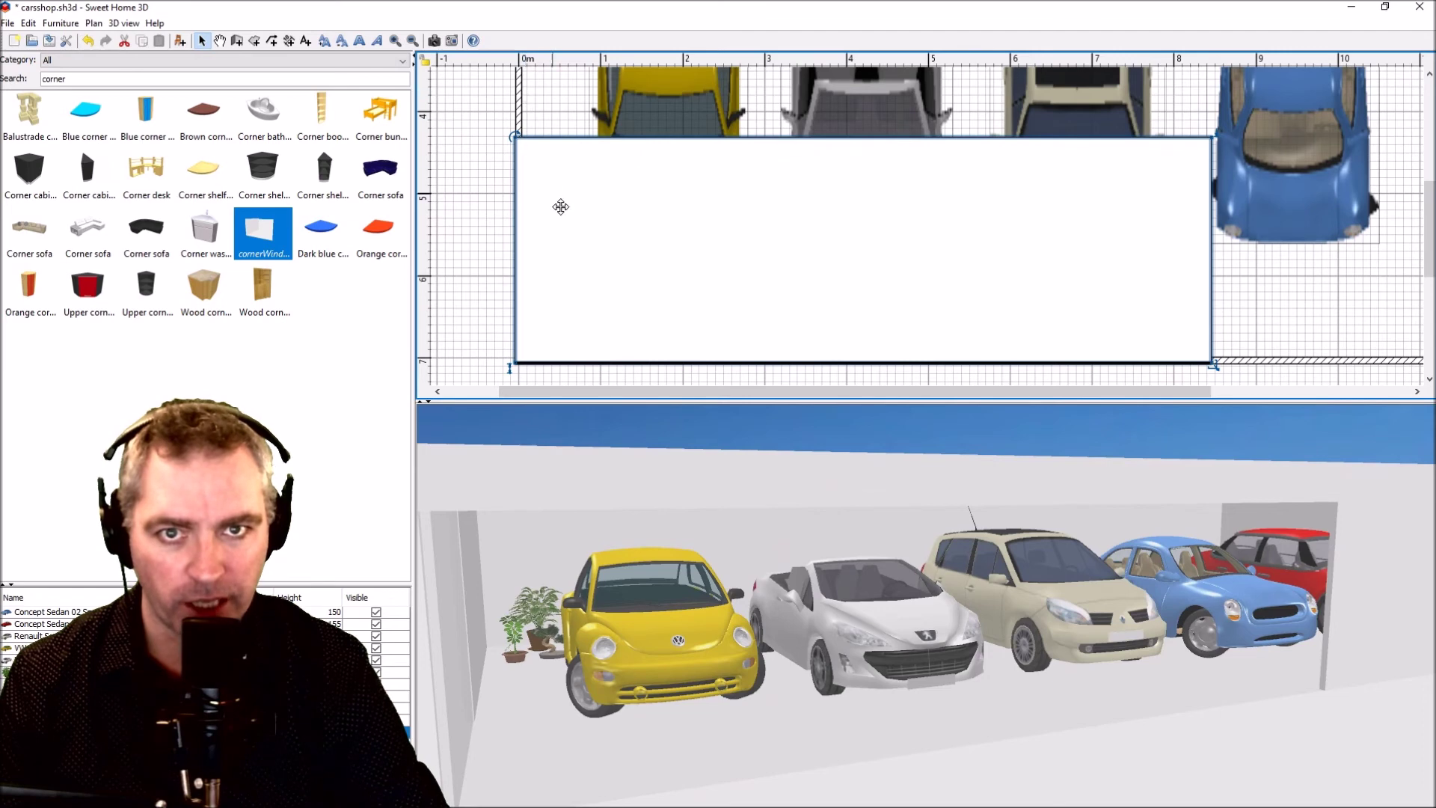
Step: Deepen the corner window by about 1 m and move it back until its front edge meets the front wall at about 7 m
scroll(1262, 340, down, 3)
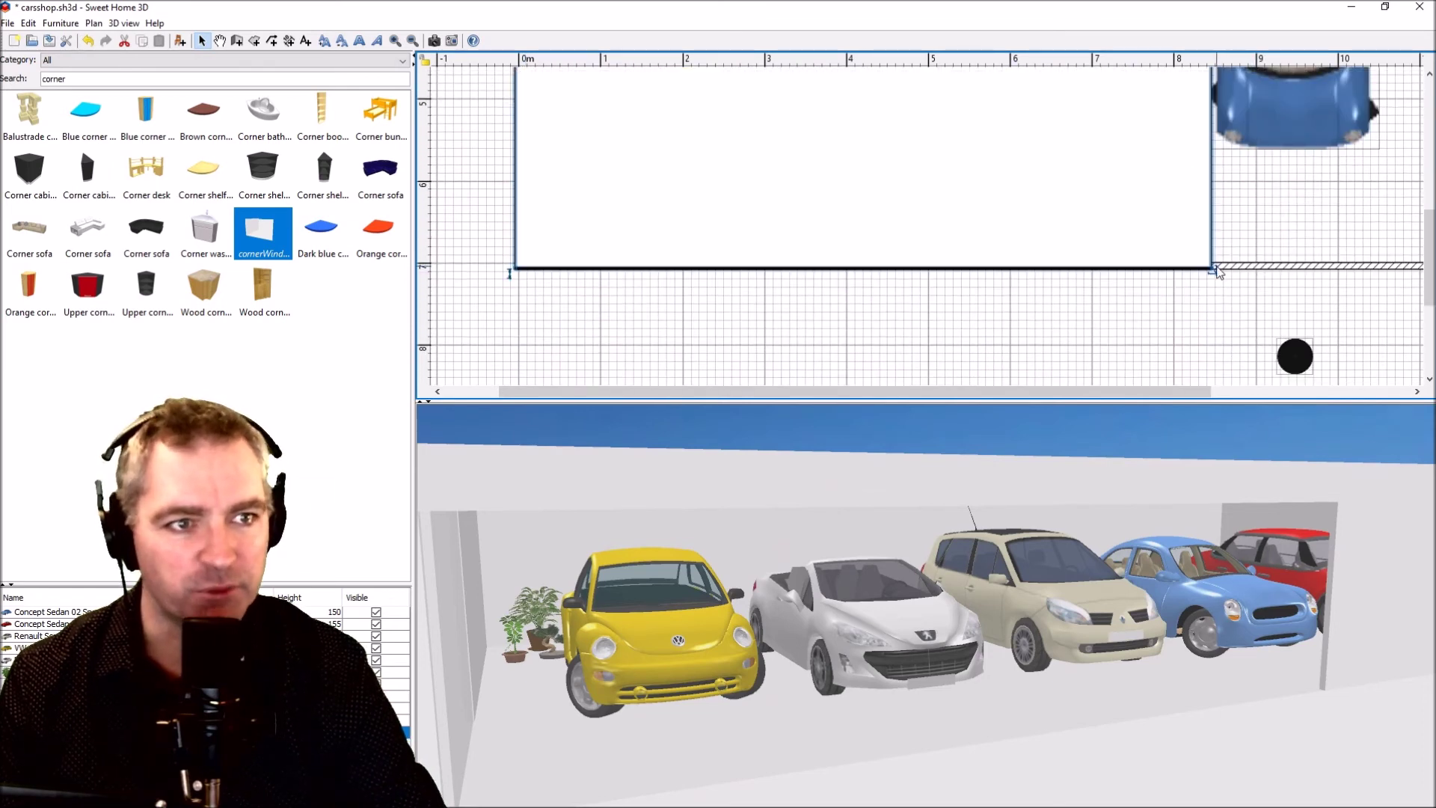
drag(1212, 267, 1212, 347)
key(Up)
key(Up)
key(Up)
key(Up)
key(Up)
key(Up)
key(Up)
key(Up)
key(Up)
key(Up)
key(Up)
key(Up)
key(Up)
key(Up)
key(Up)
key(Up)
key(Up)
key(Up)
key(Up)
key(Up)
key(Up)
key(Up)
key(Up)
key(Up)
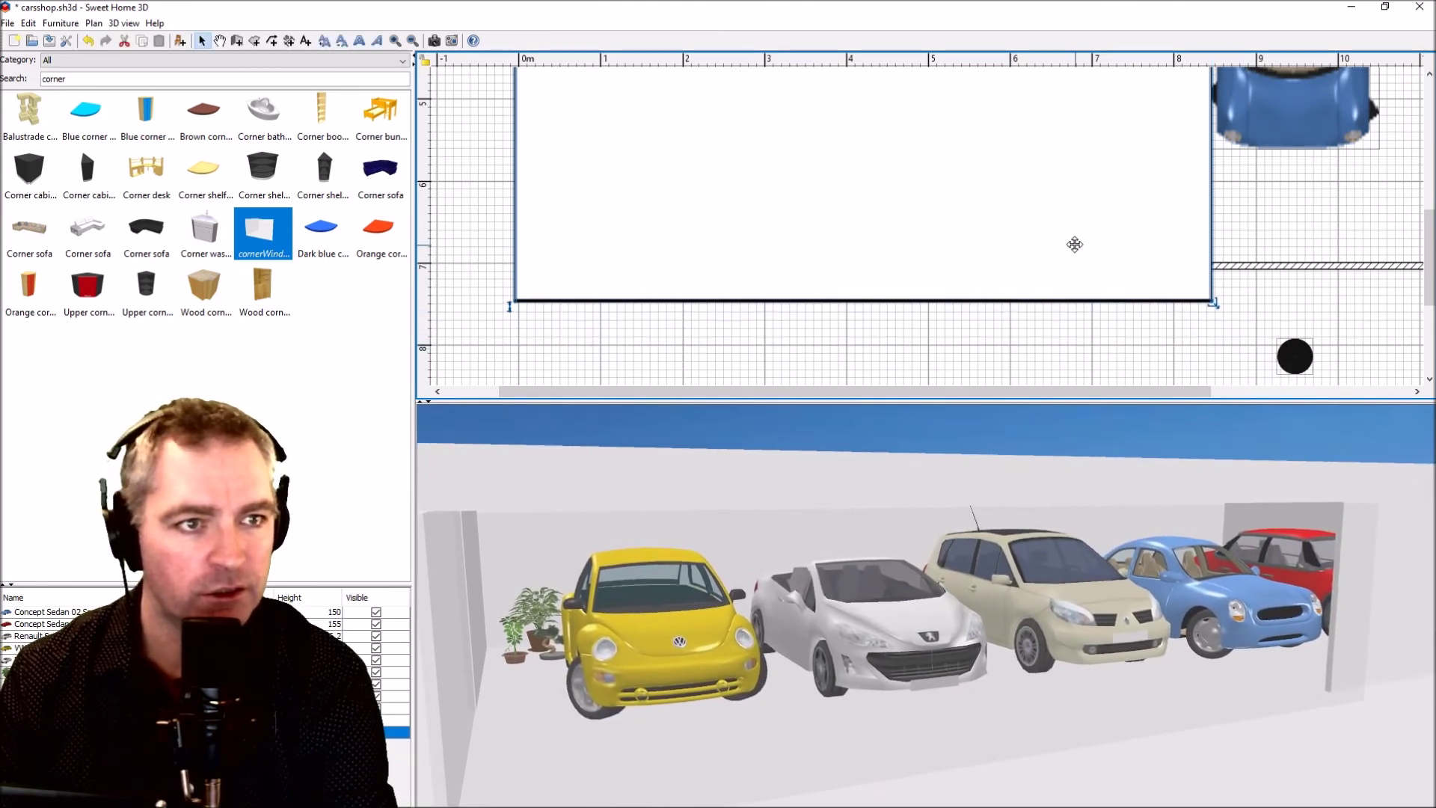
key(Up)
key(Up)
key(Up)
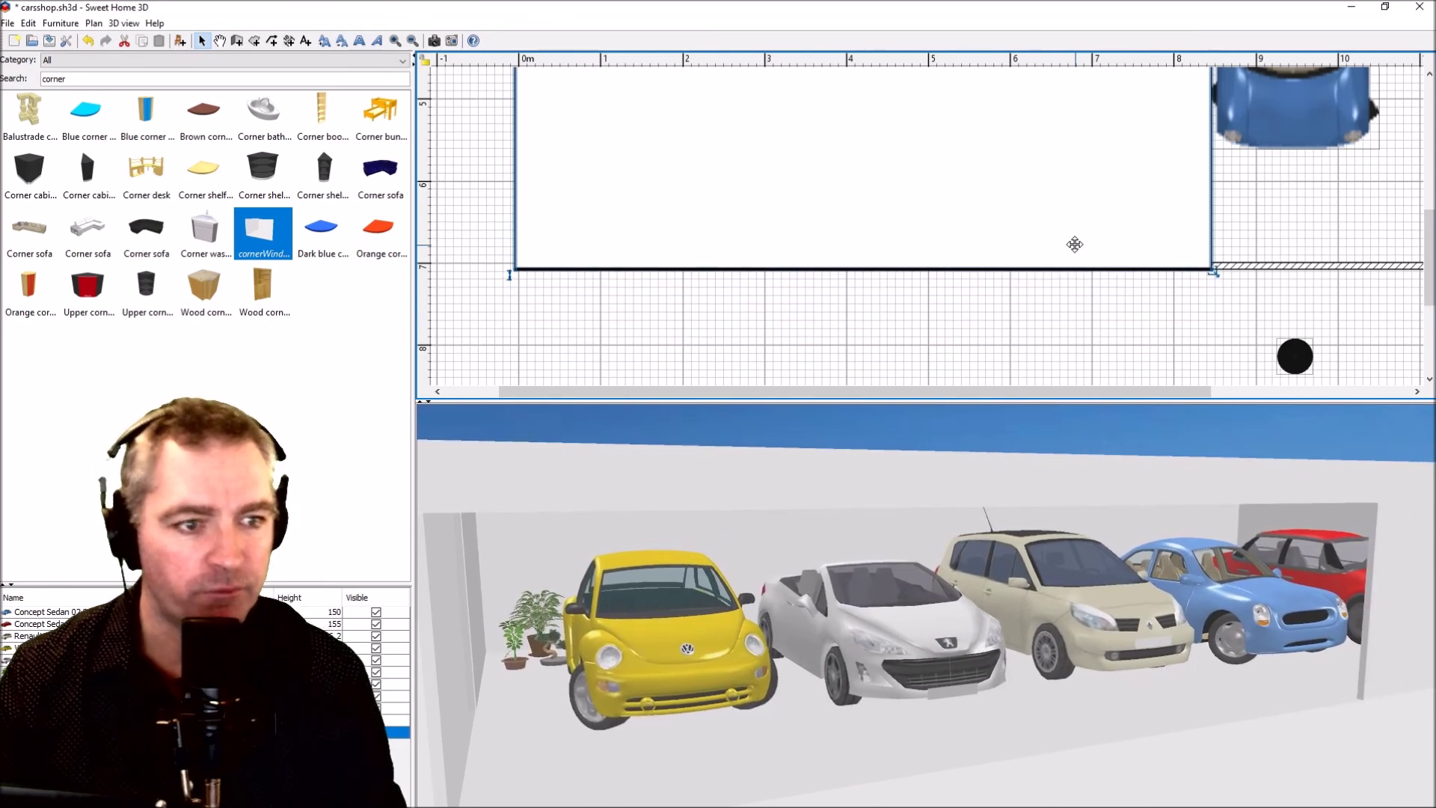
Step: Examine the widened corner window from outside in 3D and its placement across the whole showroom plan
drag(837, 587, 813, 546)
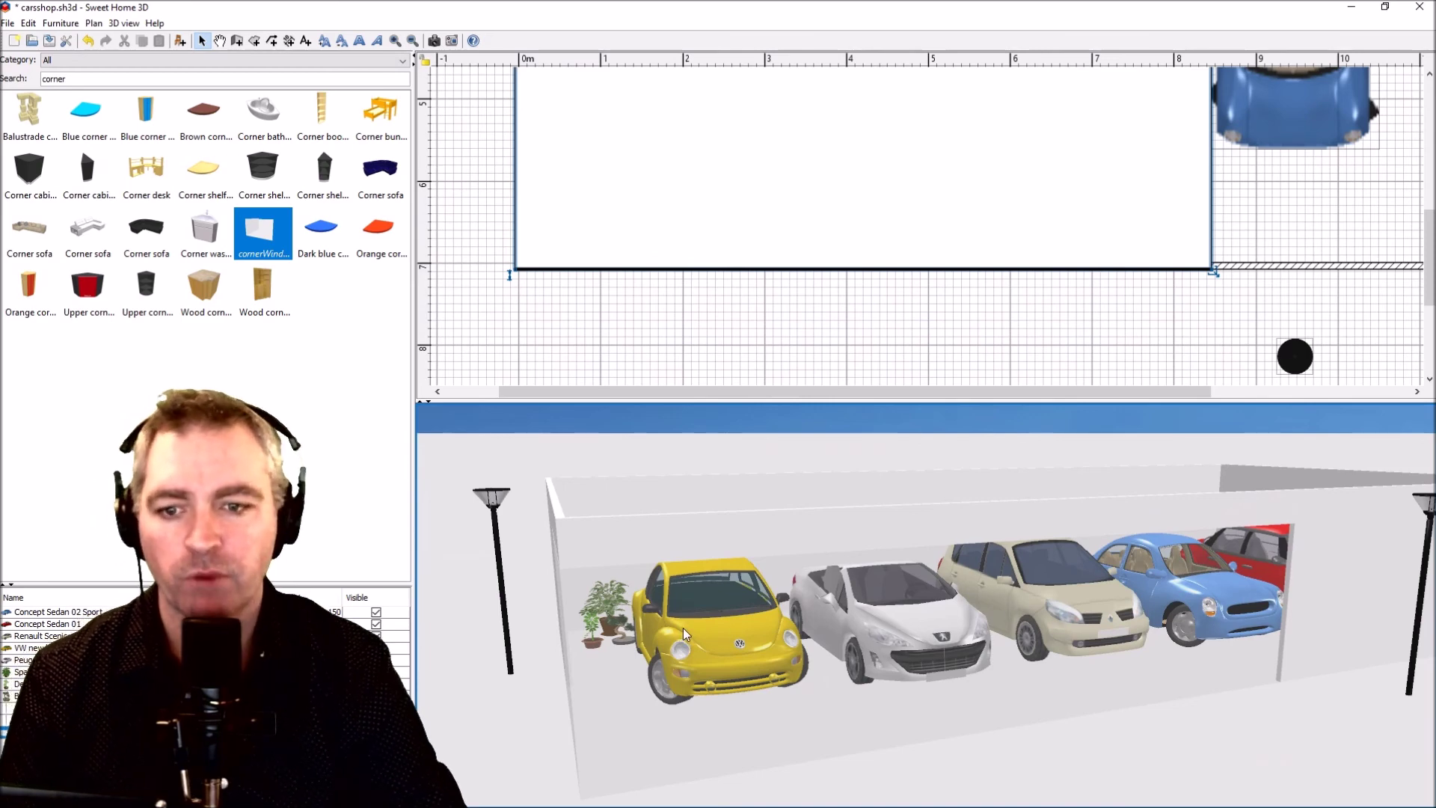
drag(630, 684, 781, 523)
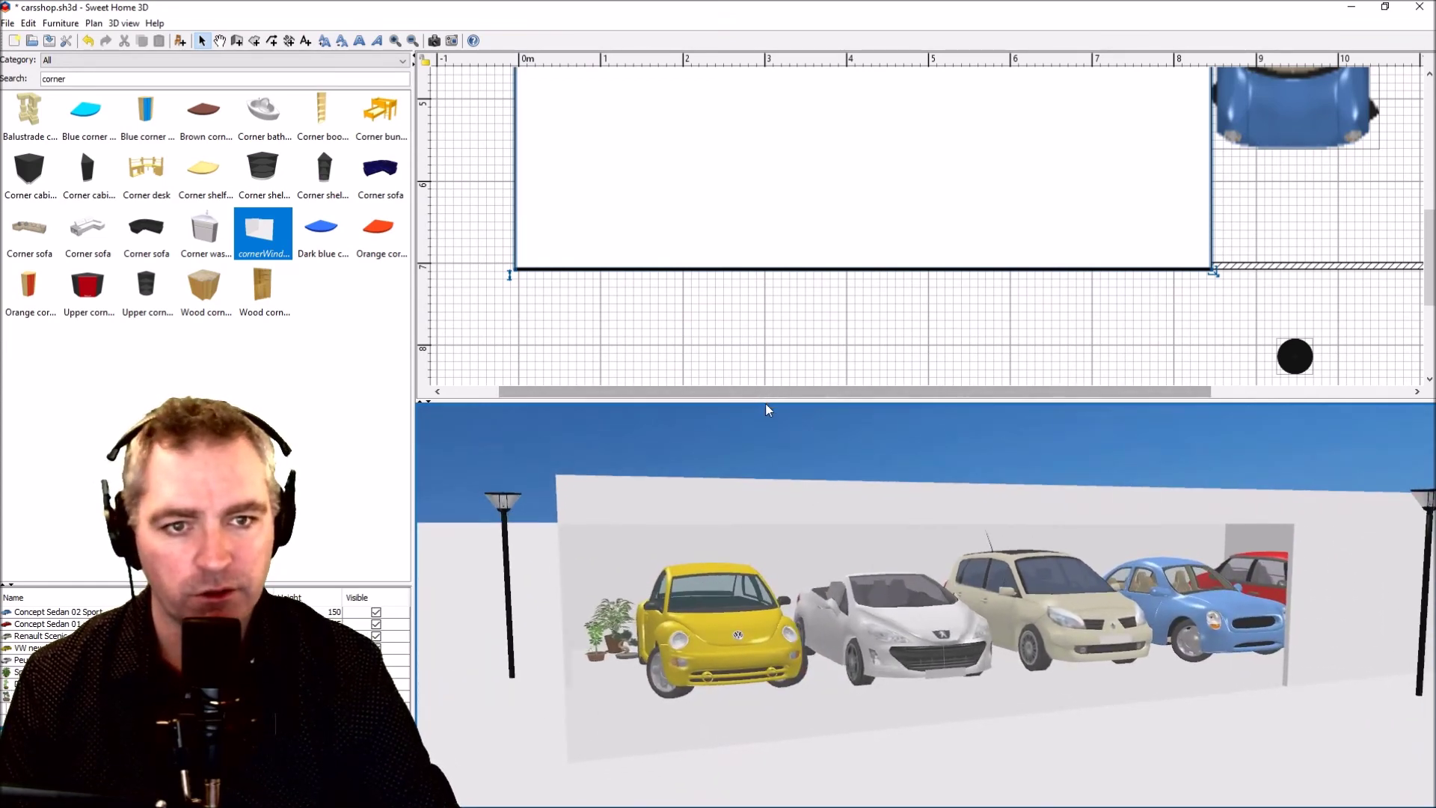
scroll(785, 374, up, 3)
ctrl+scroll(833, 353, up, 1)
ctrl+scroll(836, 330, down, 4)
ctrl+scroll(879, 177, down, 2)
scroll(804, 199, up, 2)
scroll(804, 199, down, 2)
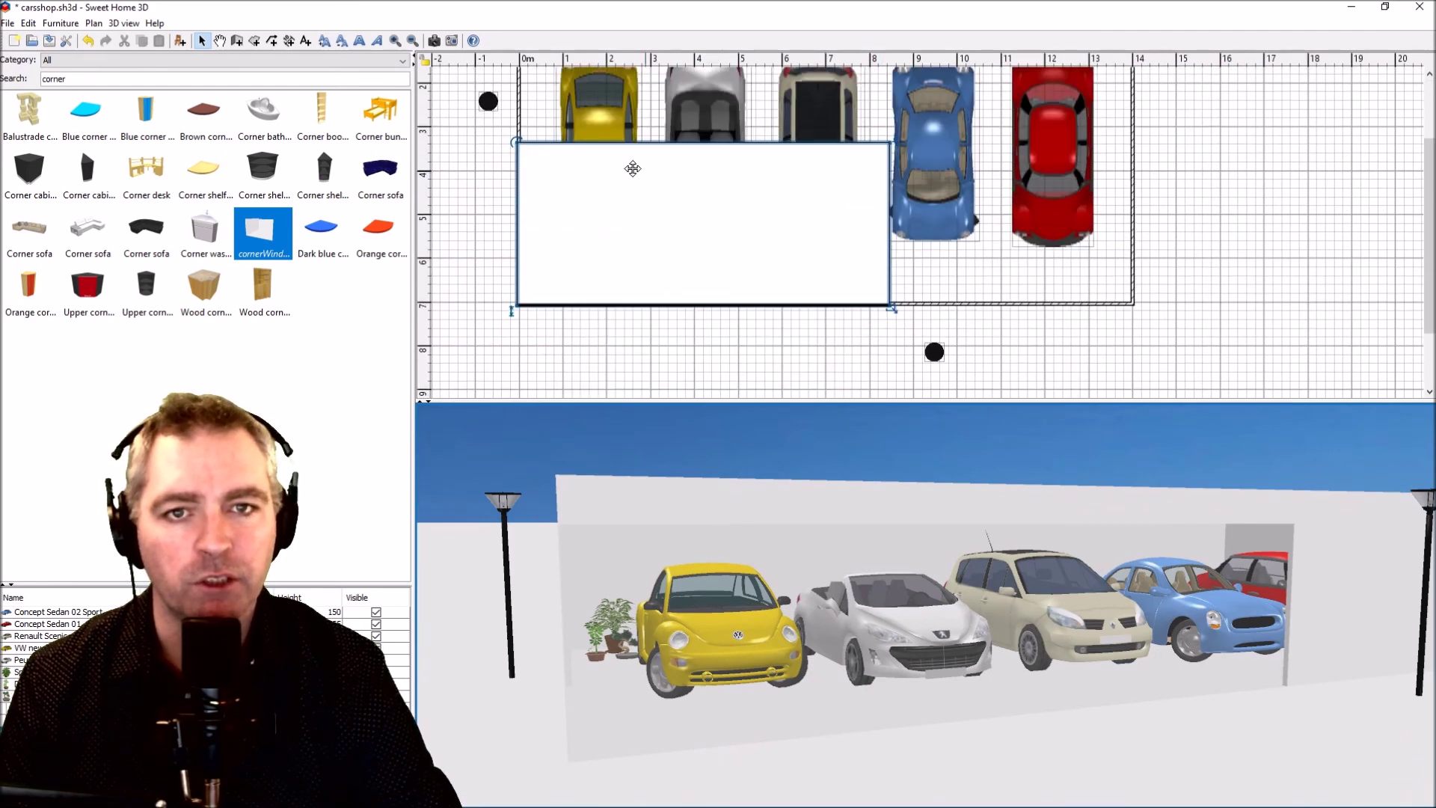
Step: Select the yellow, silver and beige cars behind the glass in turn to inspect them in 3D, and reselect the corner window
click(617, 122)
click(714, 127)
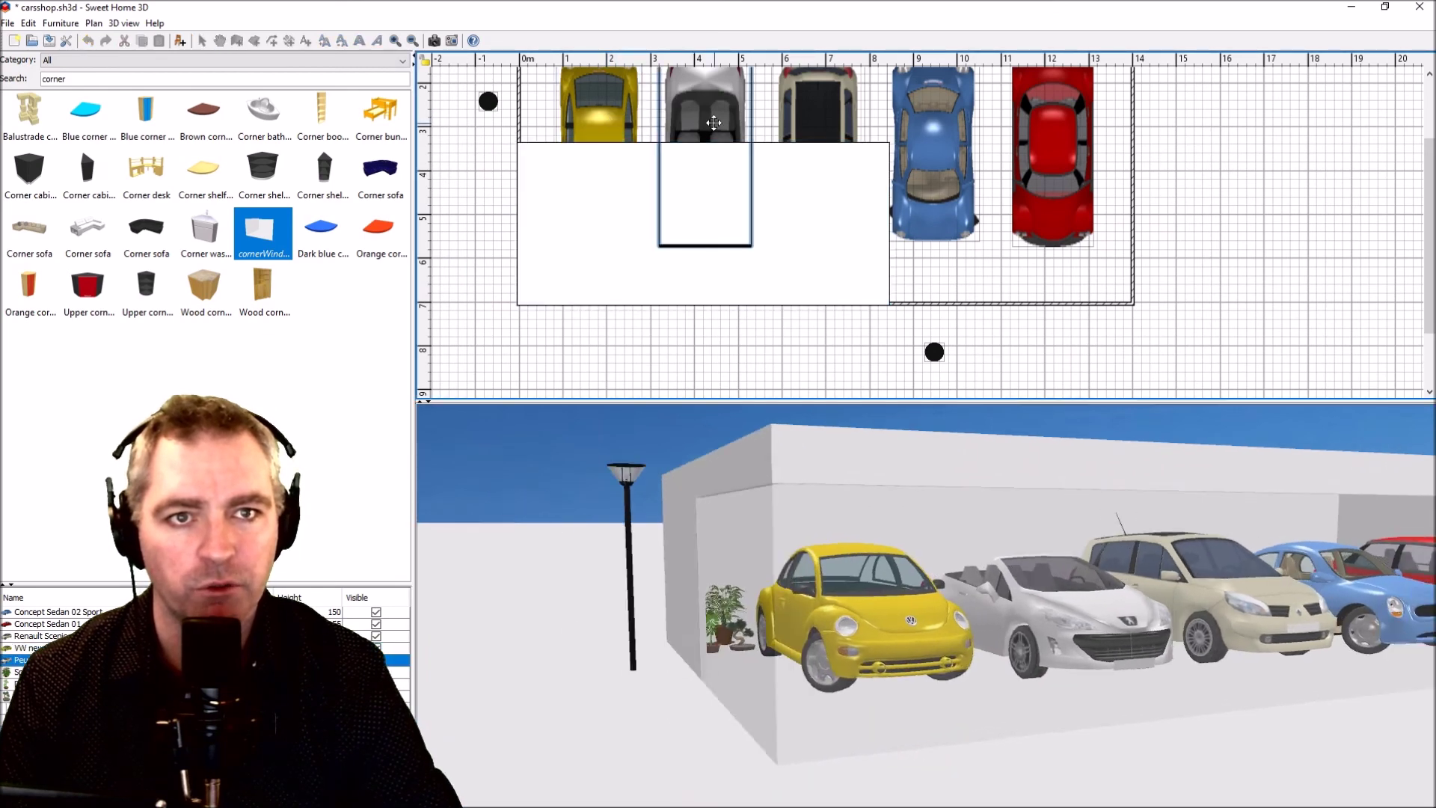
click(816, 134)
scroll(613, 170, up, 3)
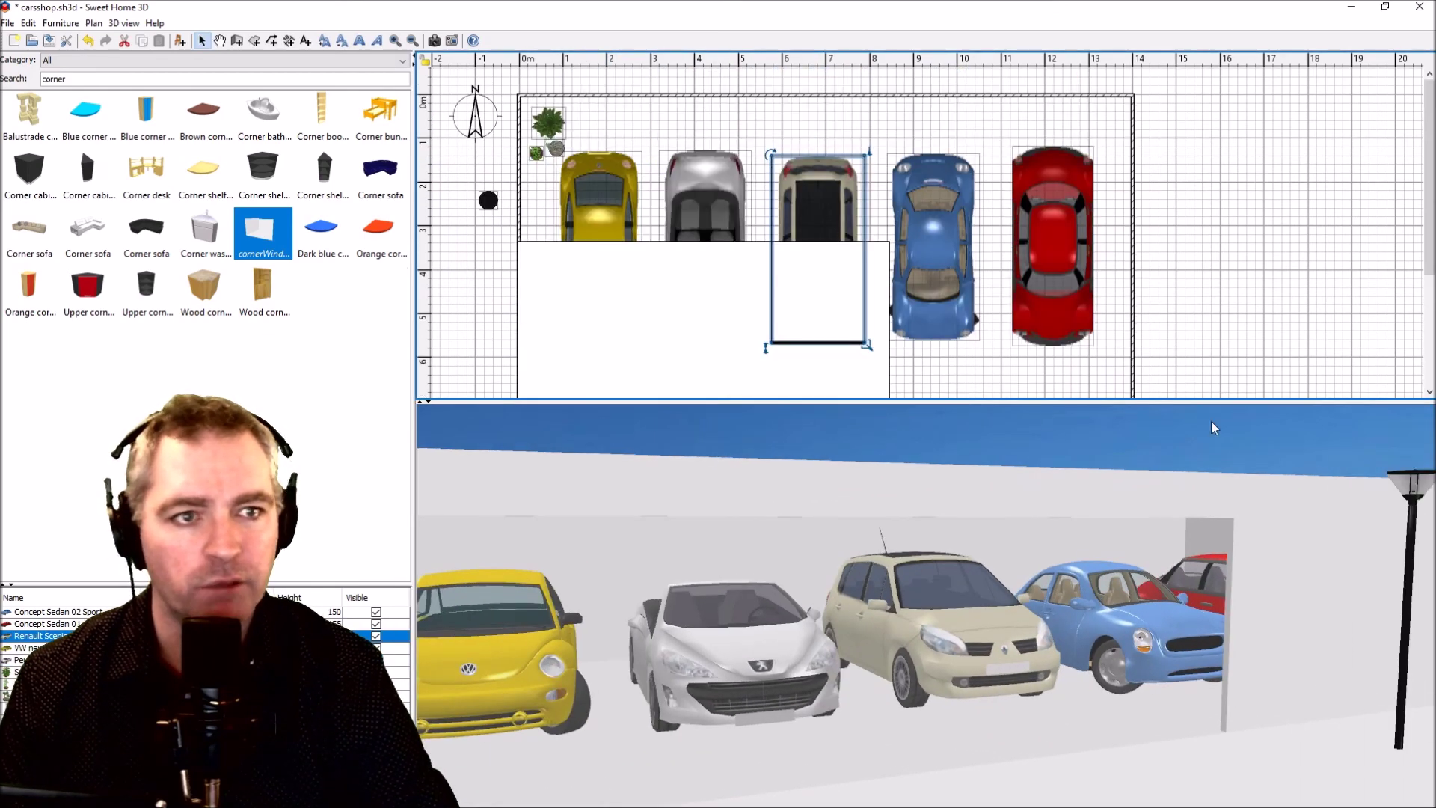
click(677, 276)
scroll(1291, 279, down, 3)
scroll(1166, 275, up, 3)
scroll(954, 259, down, 3)
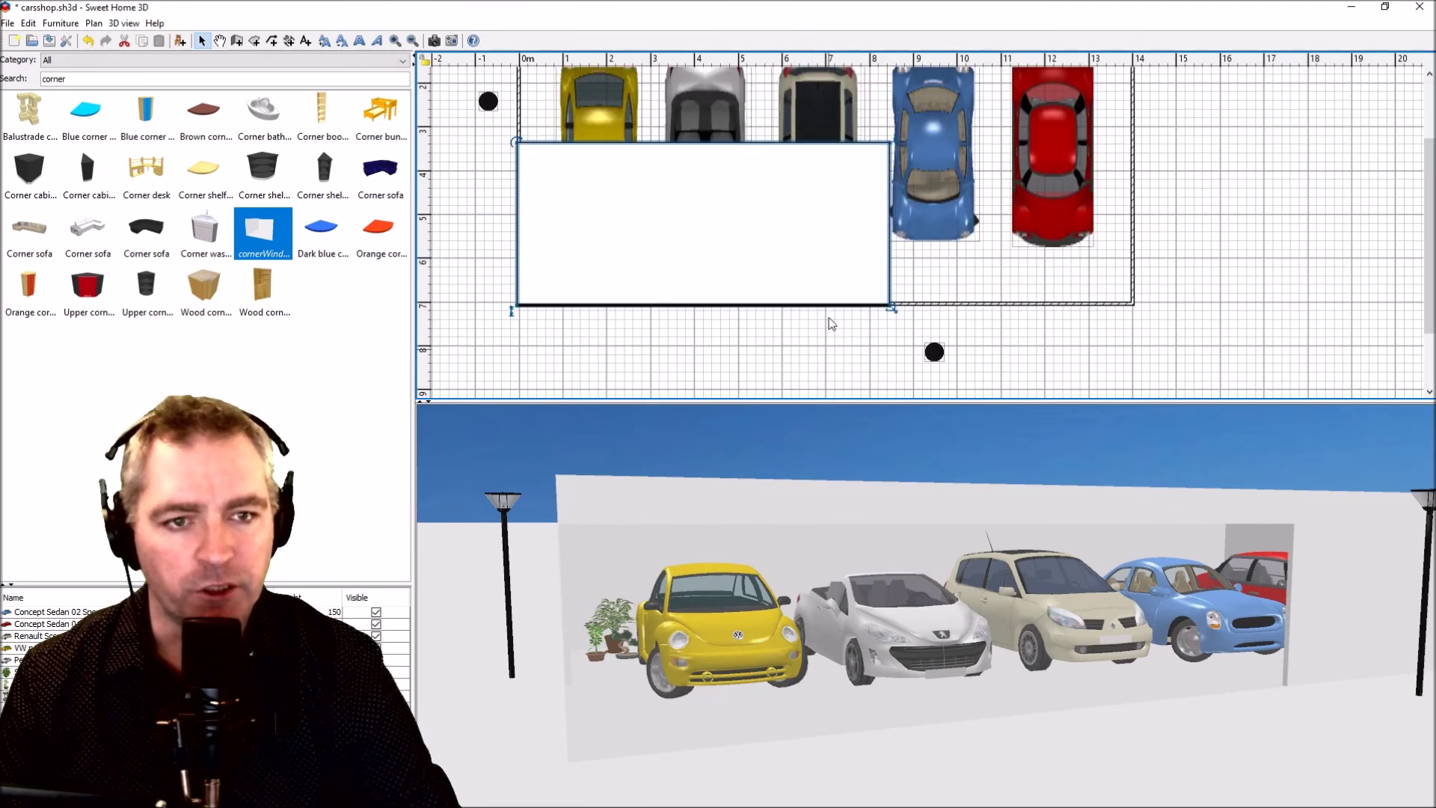
Step: Enlarge the 3D view to fill most of the workspace and examine the glass corner and the cars behind it from outside
mouse_move(736, 488)
mouse_down()
mouse_move(779, 506)
mouse_move(812, 554)
mouse_move(752, 503)
mouse_up()
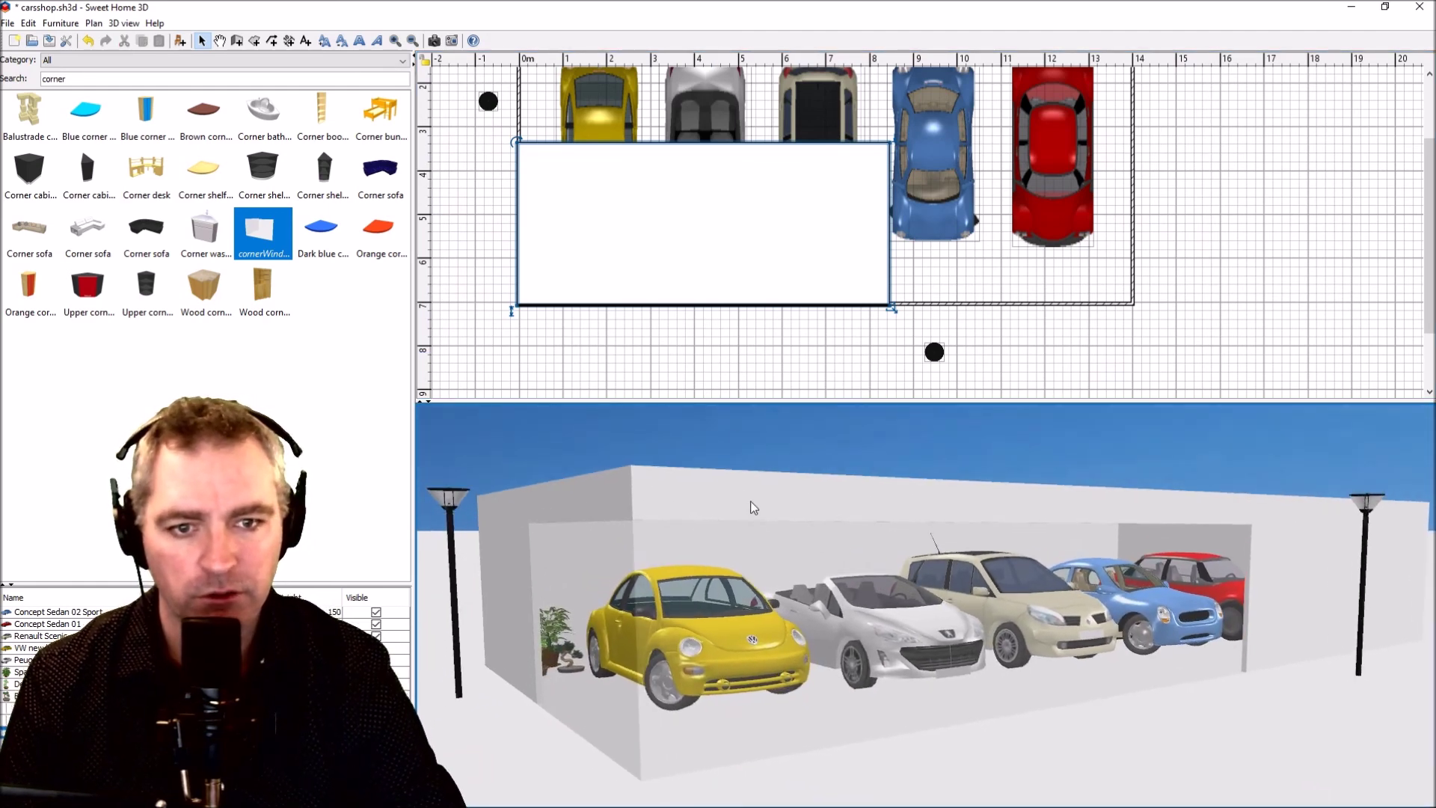
drag(733, 397, 729, 202)
drag(411, 329, 282, 333)
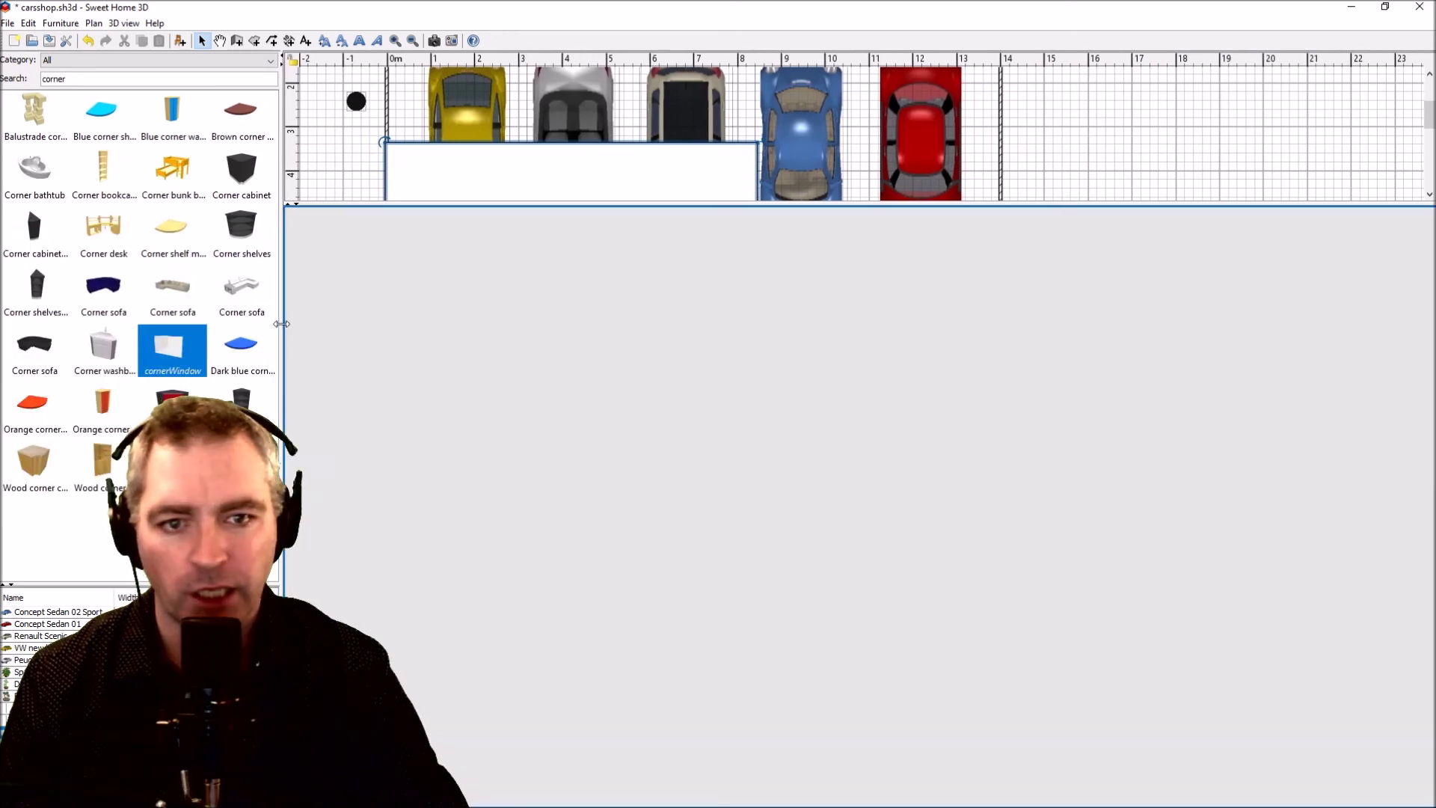
drag(648, 500, 732, 430)
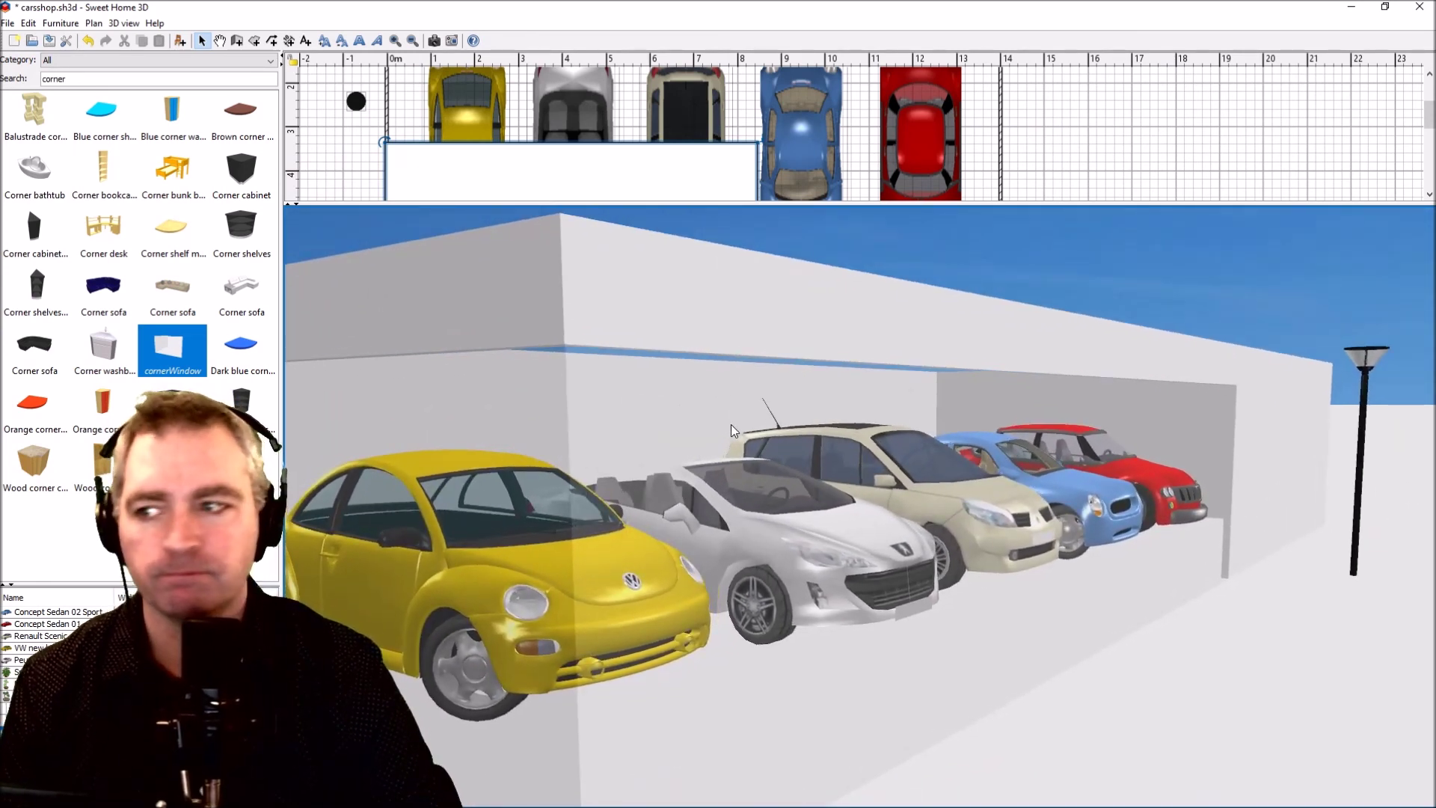